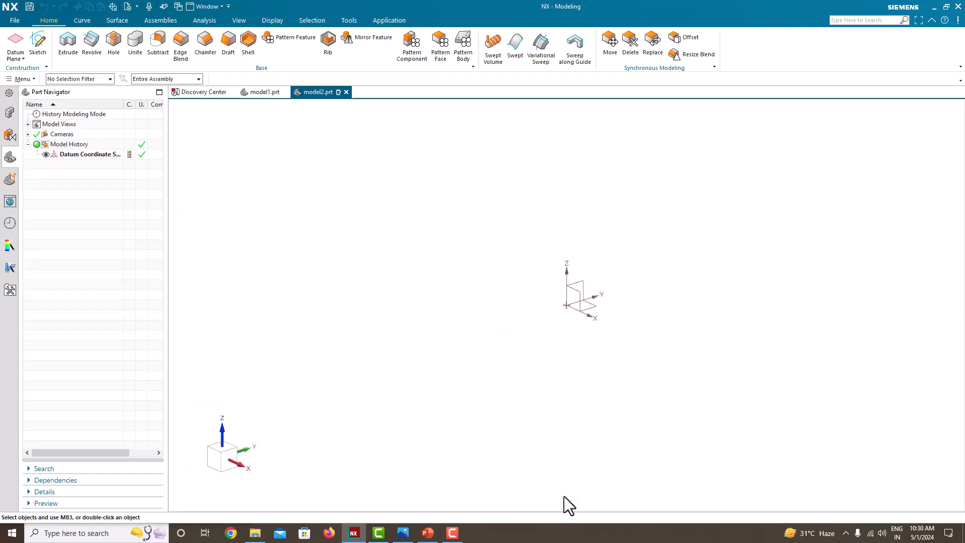
- Open the reference drawing Fig. 3.34 beside the modeling window and zoom it in
left_click(402, 532)
left_click(368, 364)
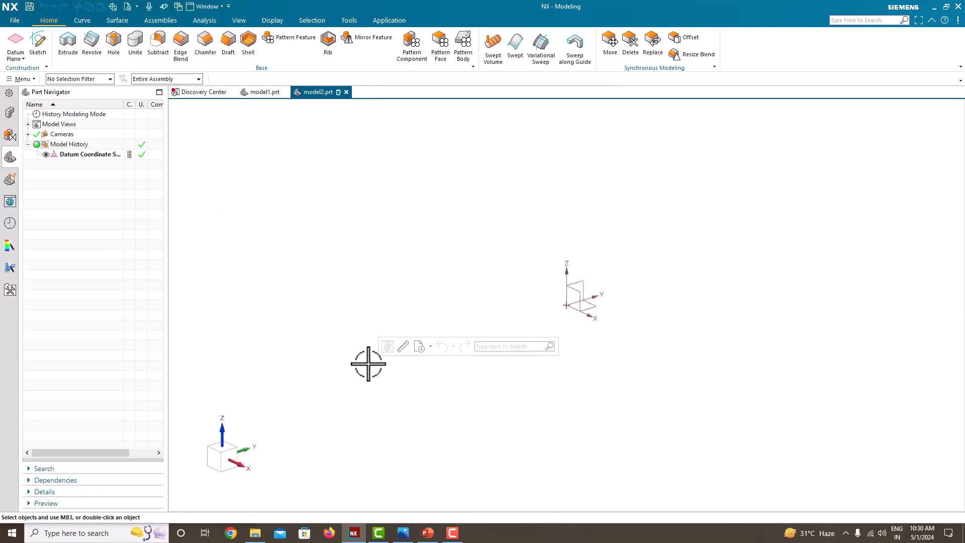
key("super+Right")
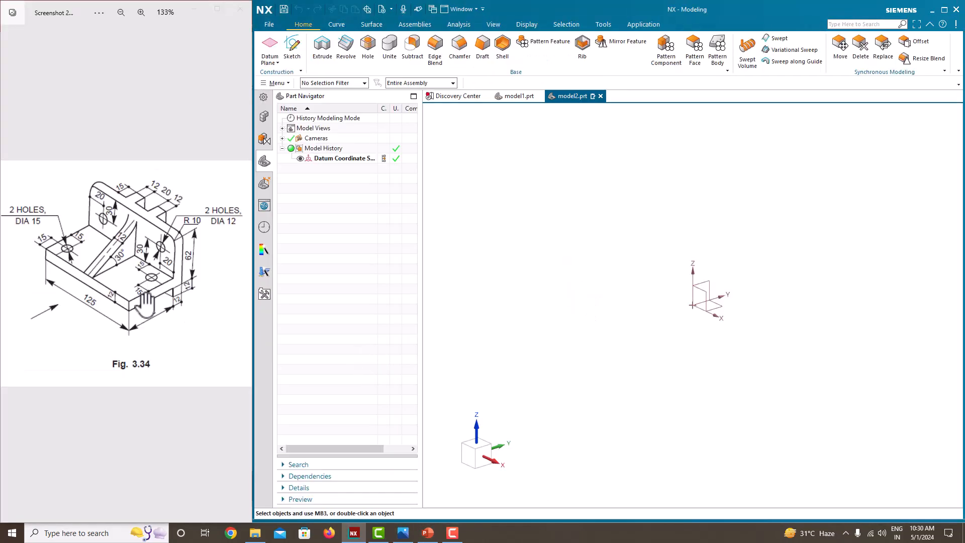
scroll(146, 301, "up", 2, "ctrl")
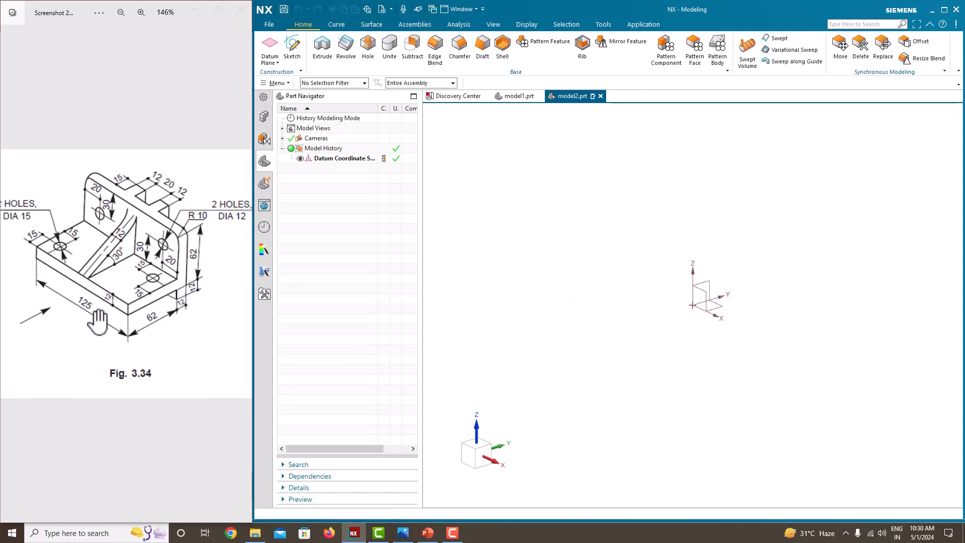
- Create a new sketch on the Right datum plane
left_click(288, 65)
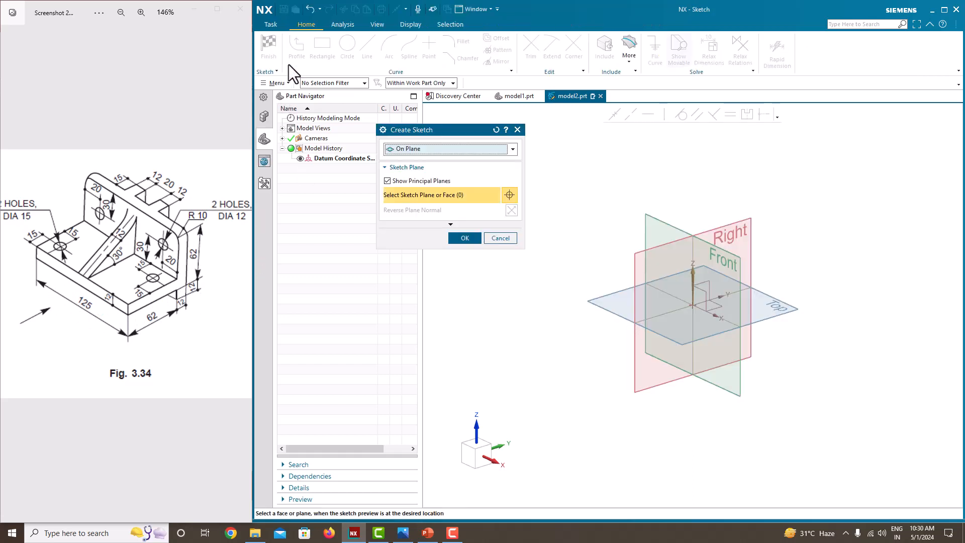
left_click(731, 236)
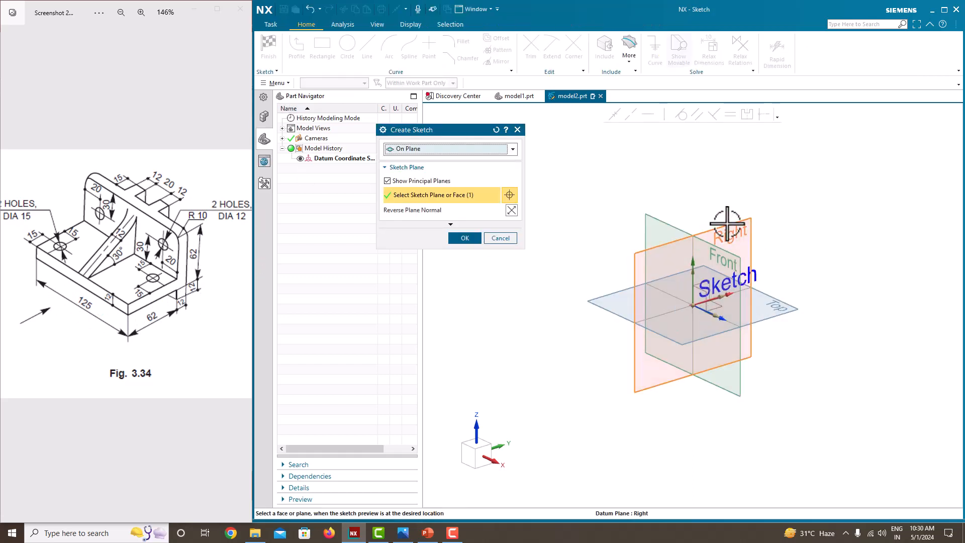
left_click(457, 240)
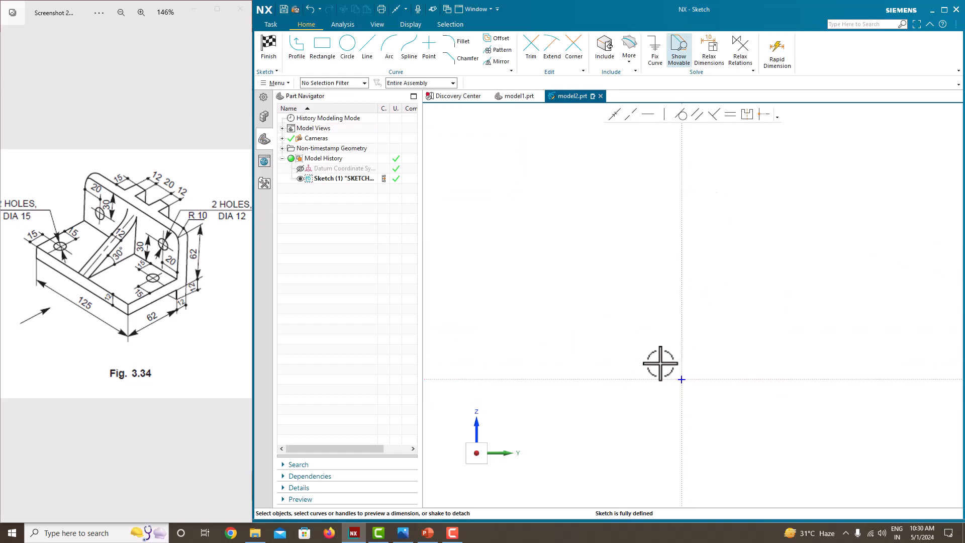
- Draw a closed L-shaped profile starting at the sketch origin with the Profile tool: a horizontal base and a tall upright
left_click(299, 50)
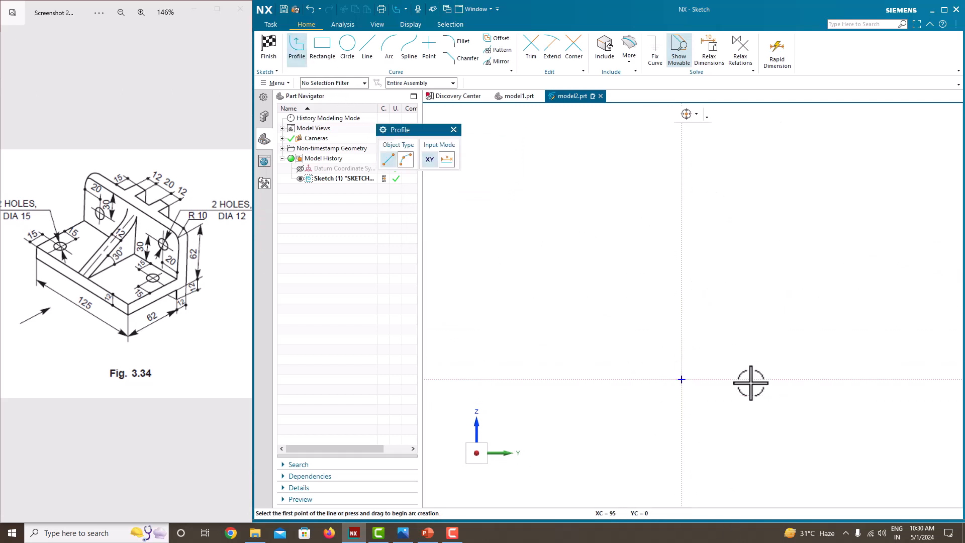
left_click(682, 380)
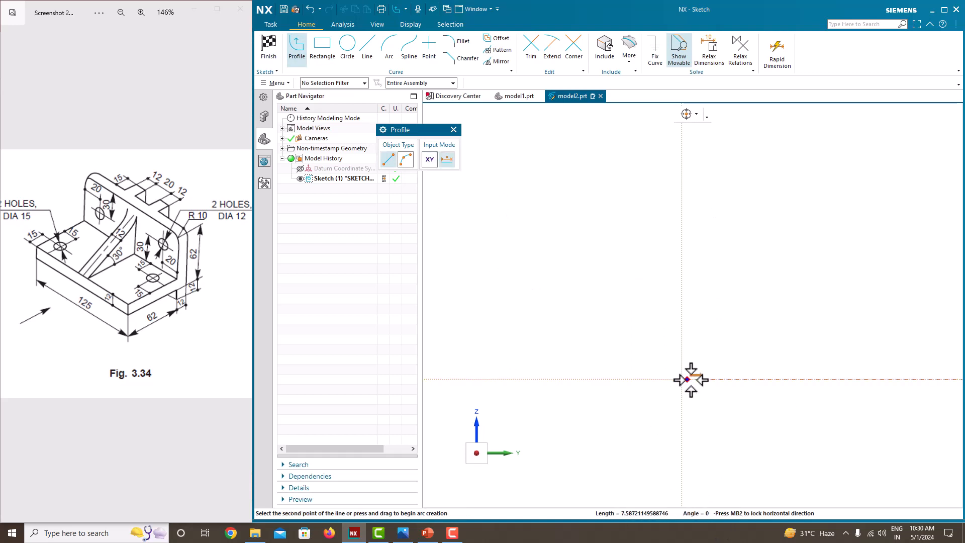
left_click(855, 380)
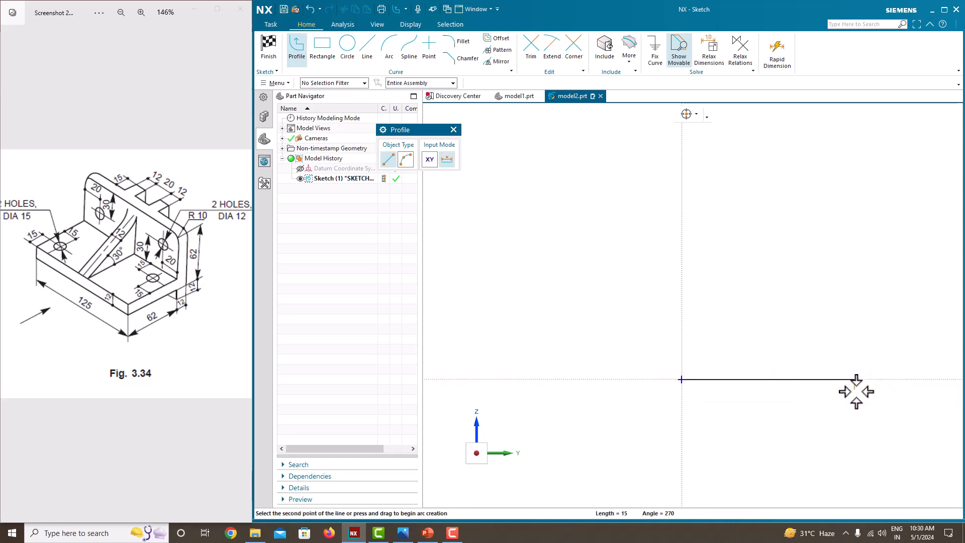
left_click(856, 421)
left_click(895, 420)
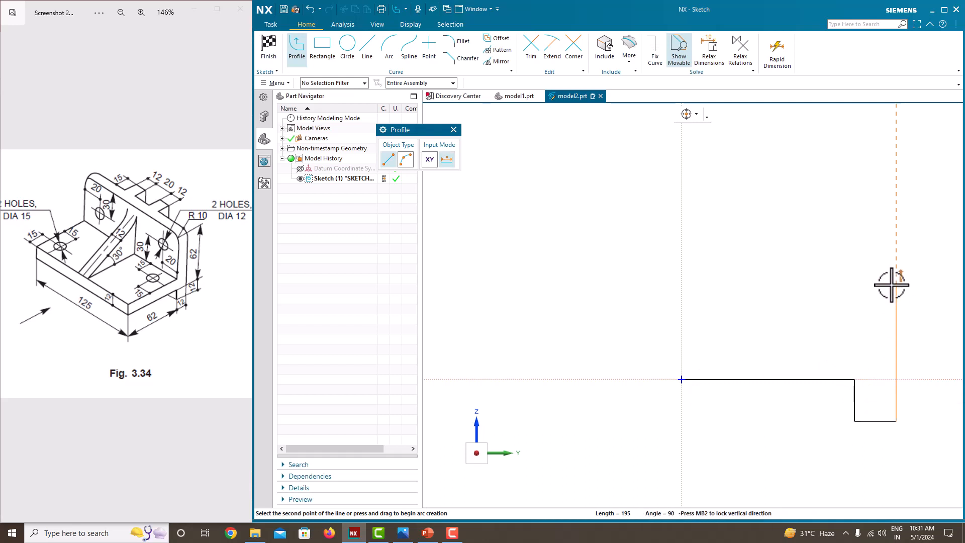
left_click(855, 234)
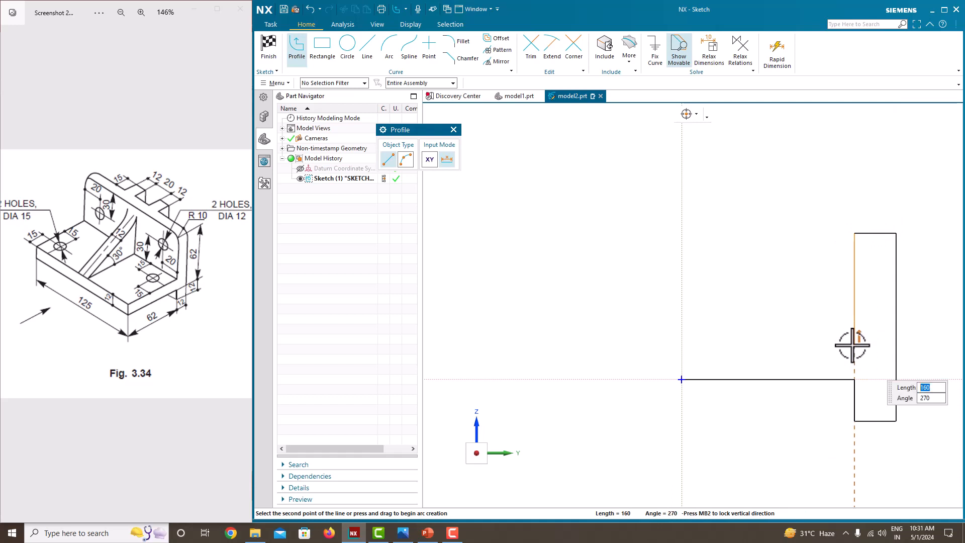
left_click(682, 351)
left_click(678, 380)
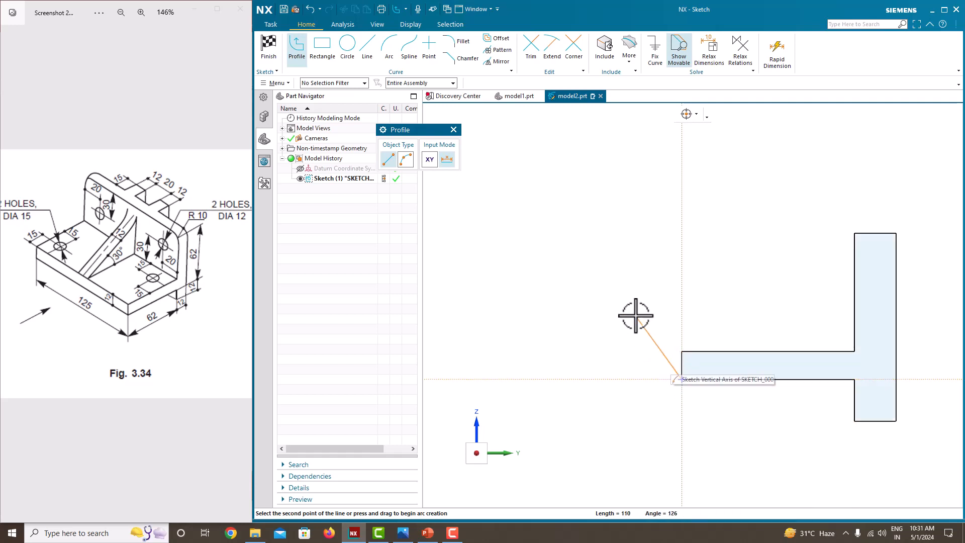
key("Escape")
key("Escape")
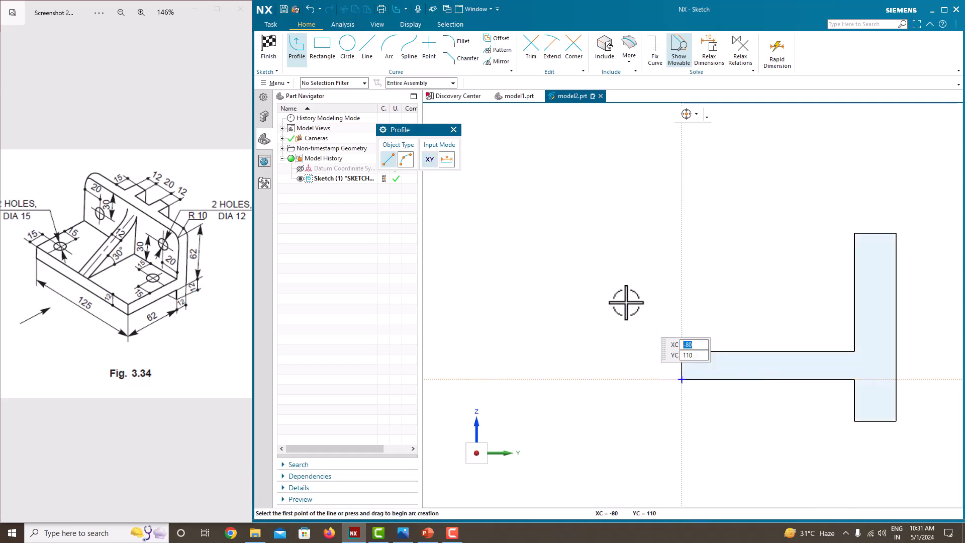
- Constrain the upright's top and bottom edges to equal length
scroll(626, 302, "down", 1)
scroll(756, 408, "up", 2)
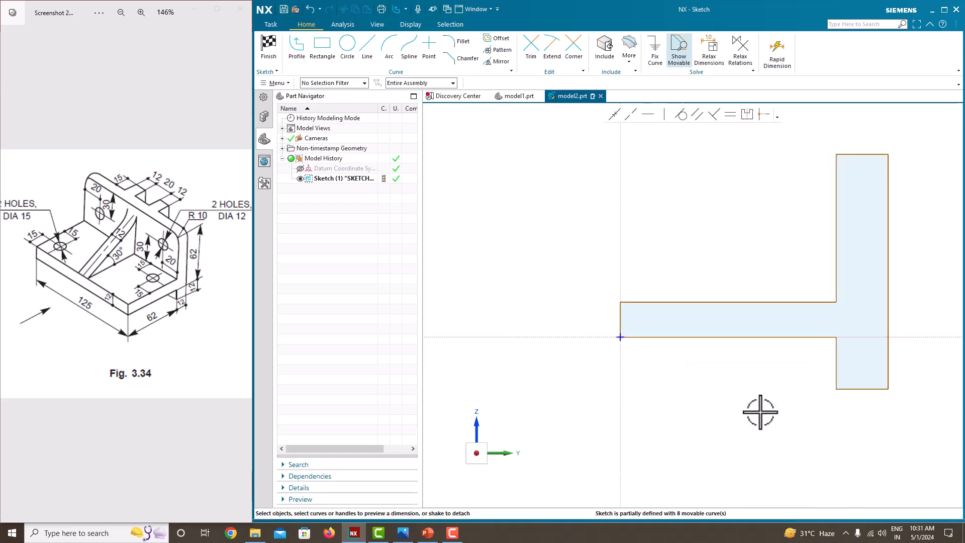
left_click(860, 154)
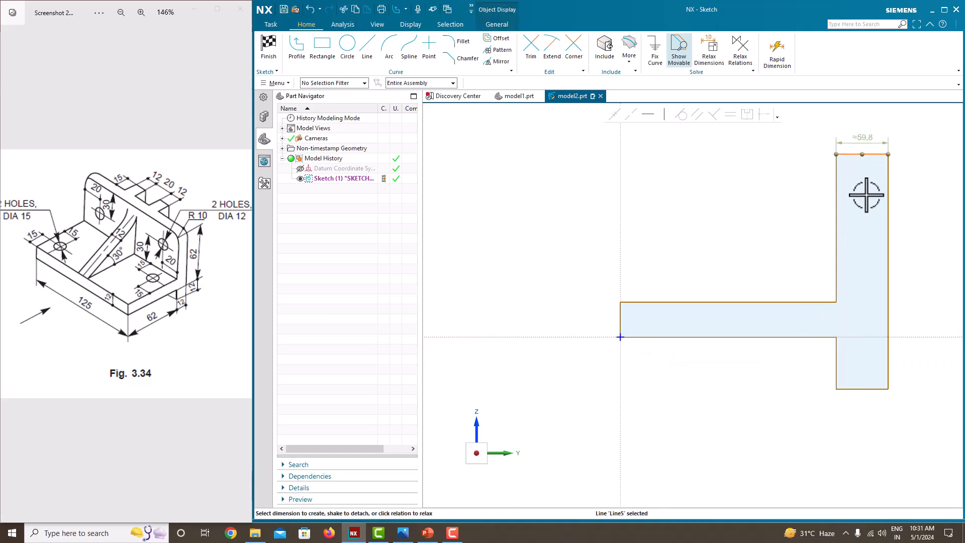
left_click(865, 388)
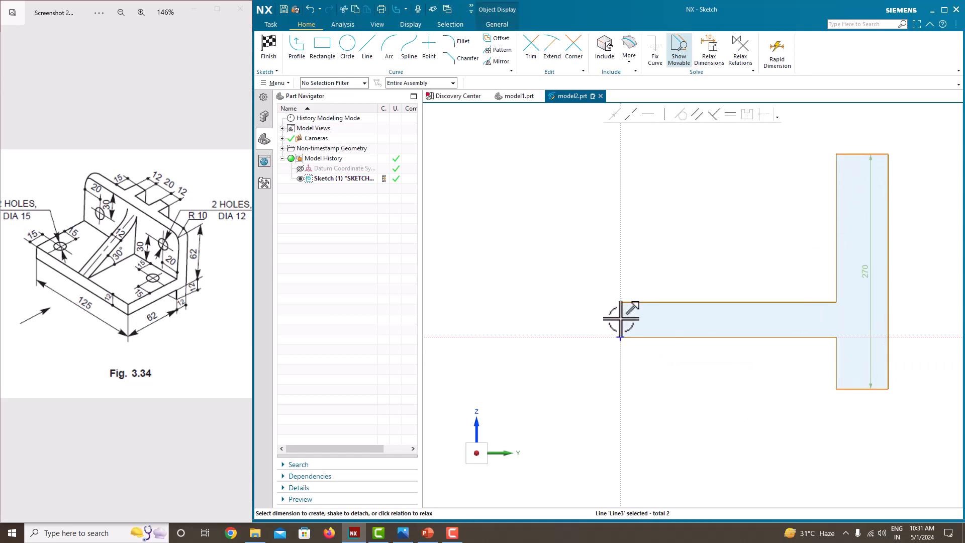
left_click(732, 114)
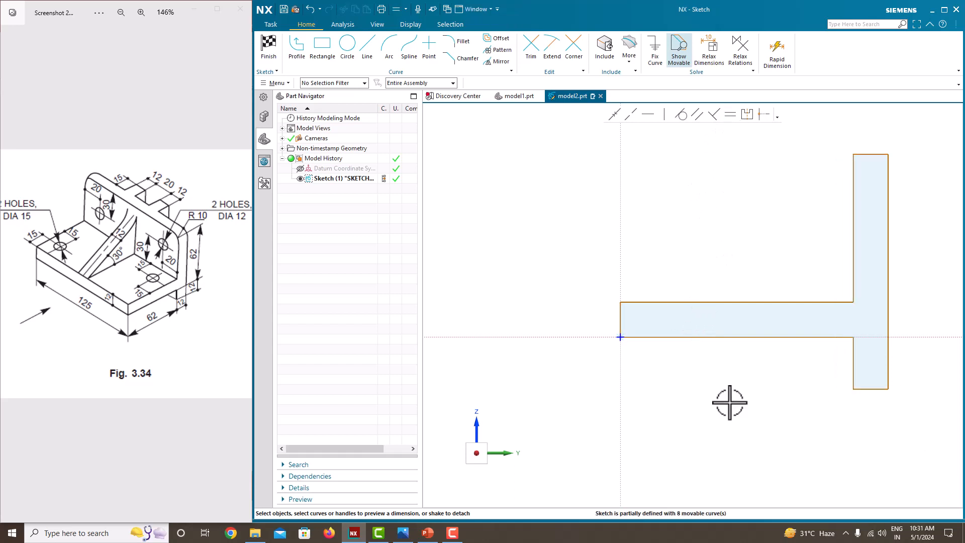
- Dimension the base's bottom edge as 62 and scale the whole sketch to it
left_click(721, 337)
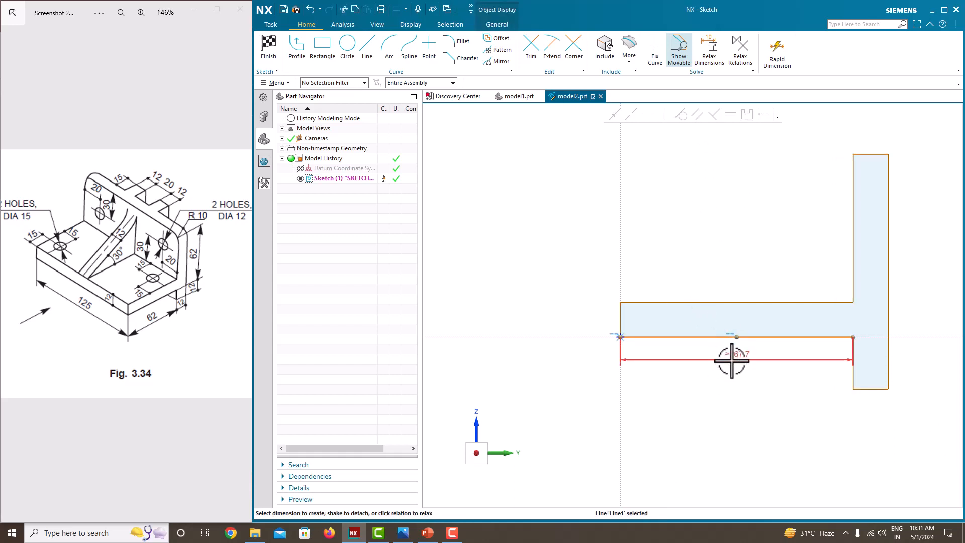
left_click(731, 360)
type("62")
key("Return")
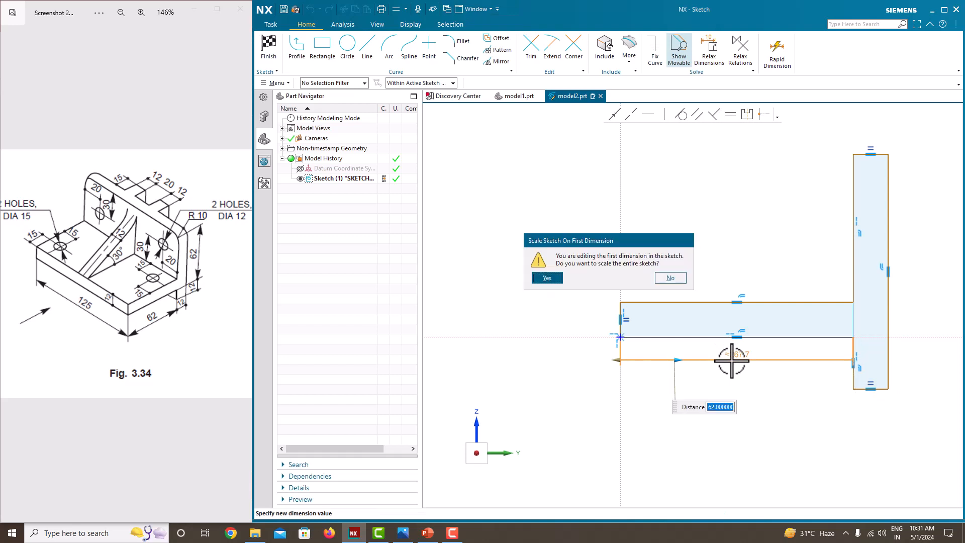
left_click(546, 278)
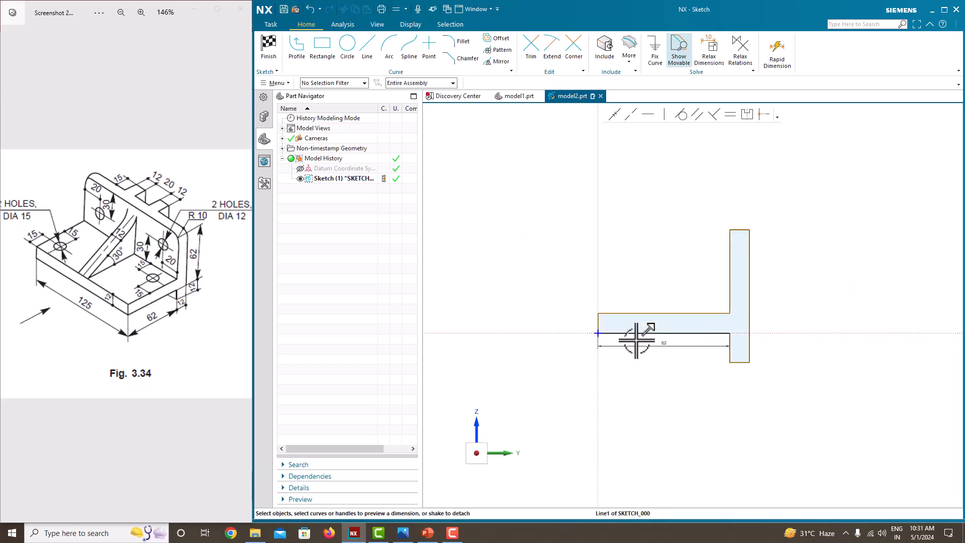
- Dimension the upright's bottom edge width as 12
scroll(636, 341, "up", 3)
scroll(638, 321, "down", 2)
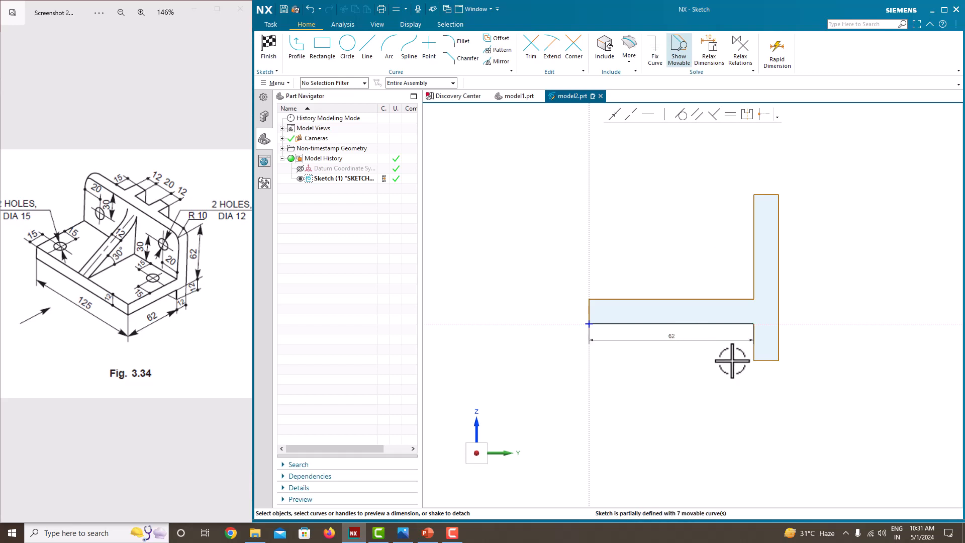
scroll(758, 342, "up", 3)
scroll(761, 345, "down", 1)
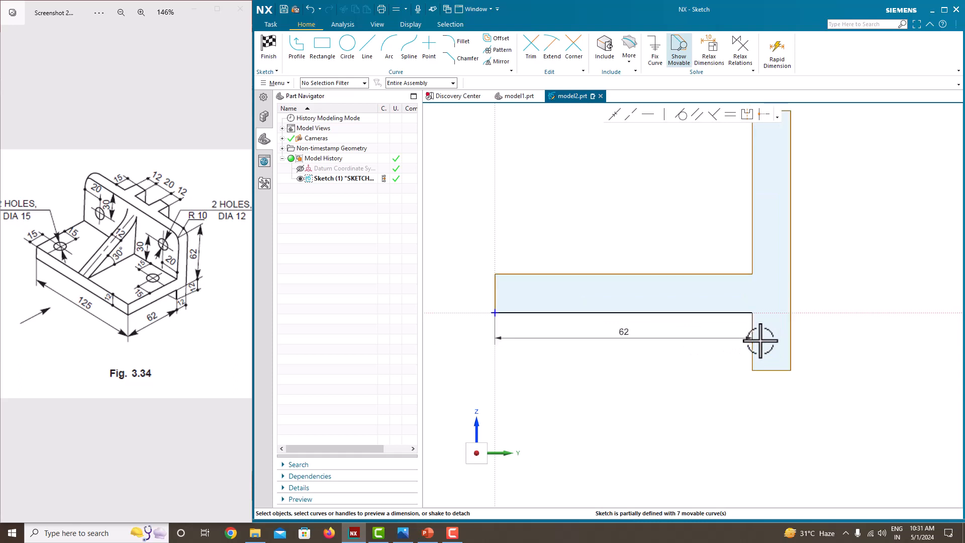
left_click(769, 371)
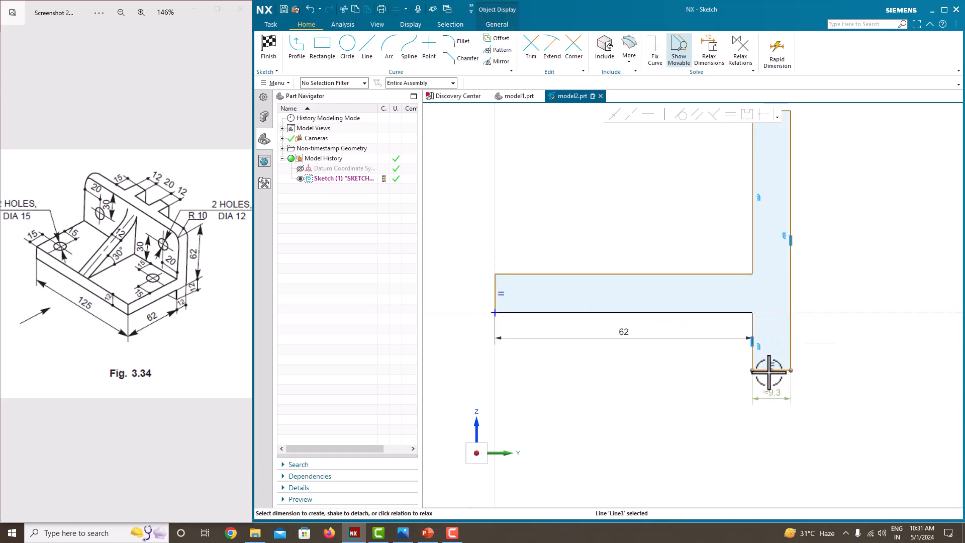
left_click(774, 397)
type("12")
key("Return")
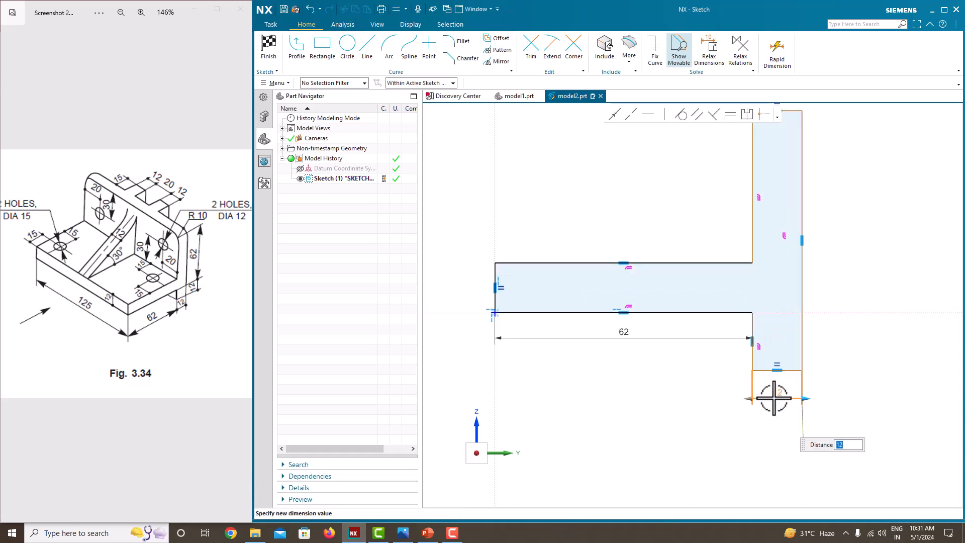
- Dimension the short vertical edge below the base, between base and upright bottom, as 12
left_click(624, 200)
scroll(643, 280, "up", 2)
scroll(695, 303, "down", 3)
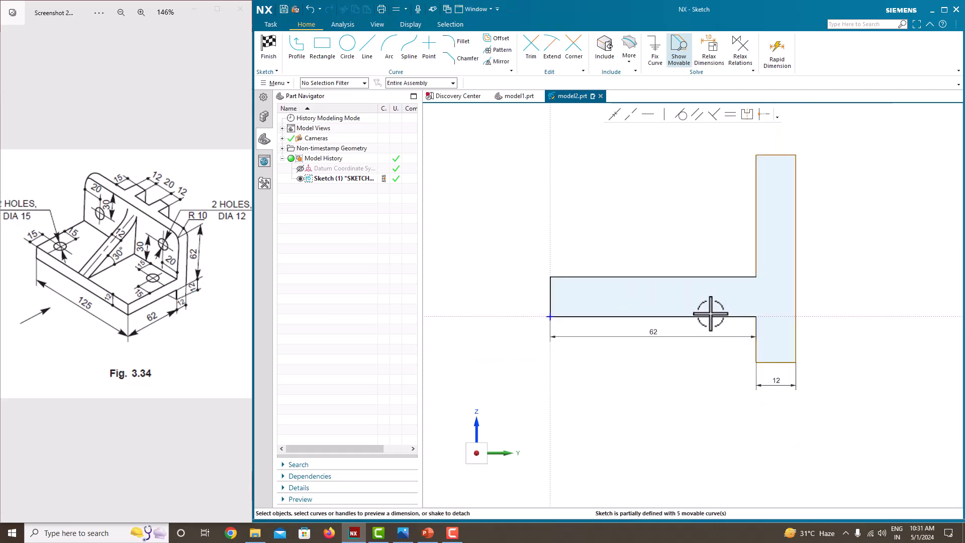
scroll(759, 331, "up", 2)
left_click(755, 330)
left_click(735, 347)
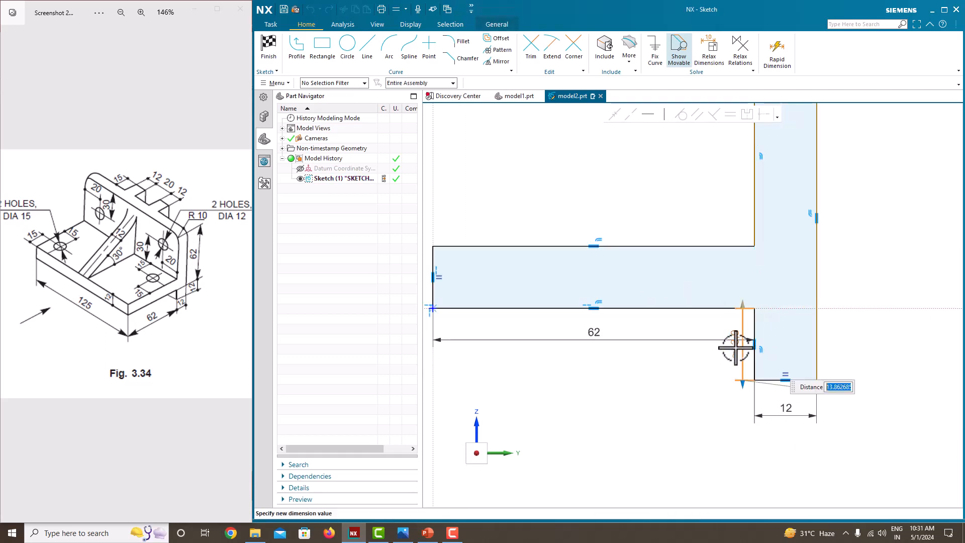
key("Return")
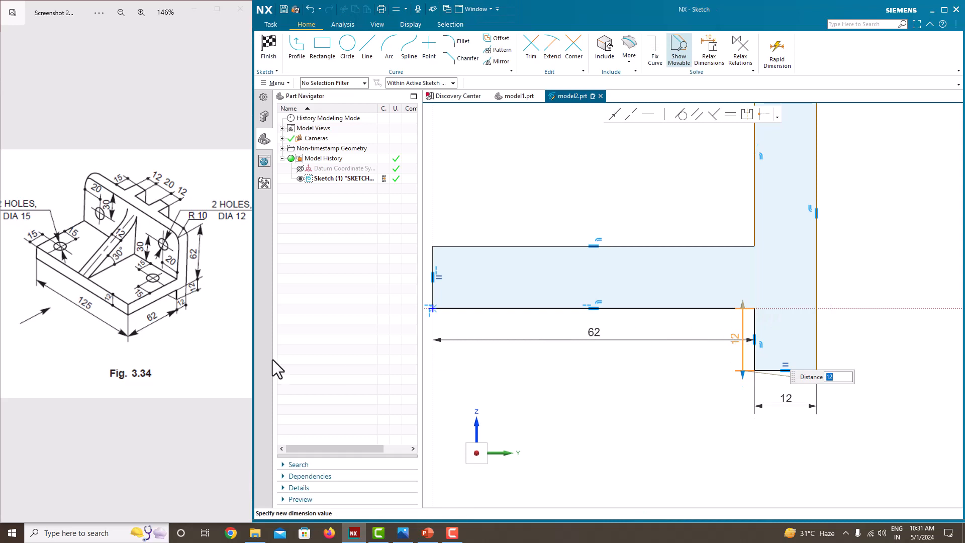
scroll(667, 280, "down", 2)
scroll(657, 247, "up", 2)
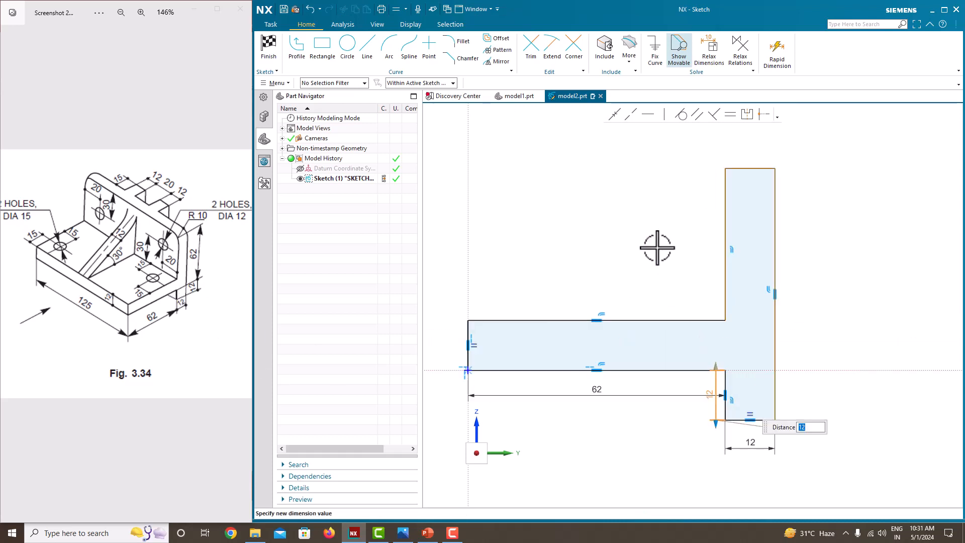
key("Escape")
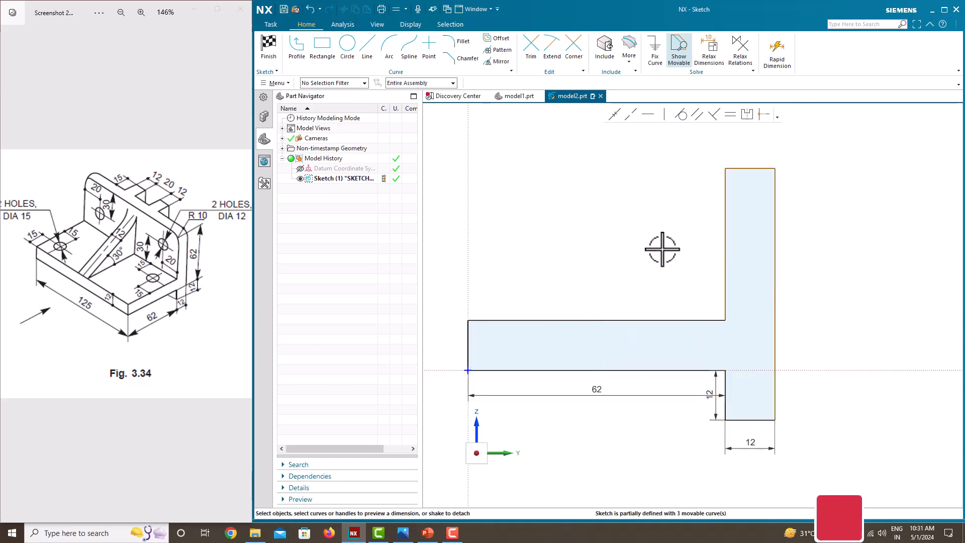
- Dimension the upright's outer vertical edge as 12+62
left_click(780, 260)
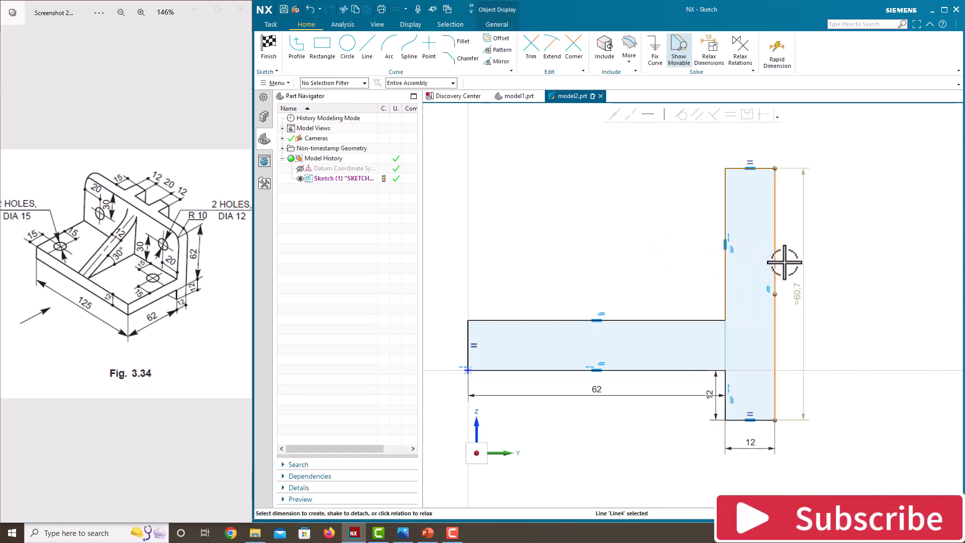
left_click(801, 299)
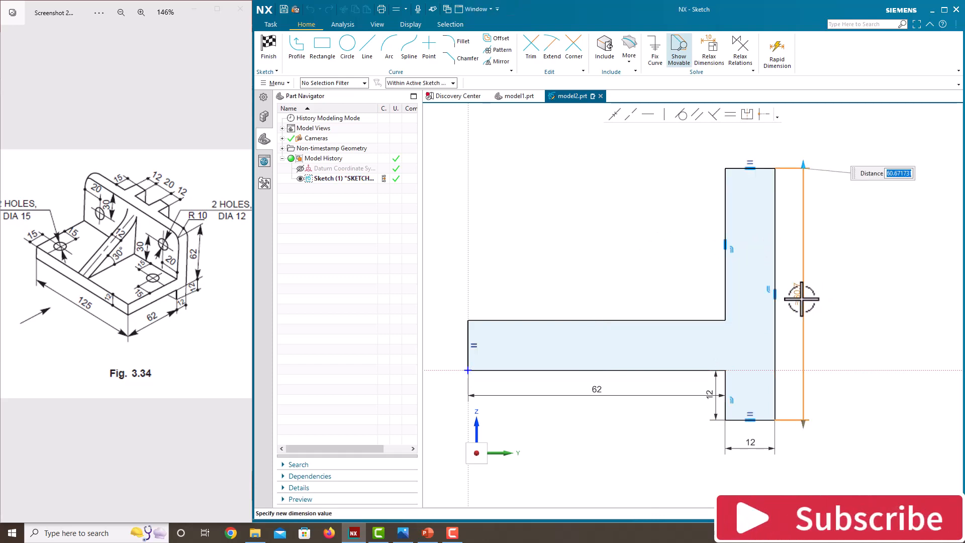
type("12")
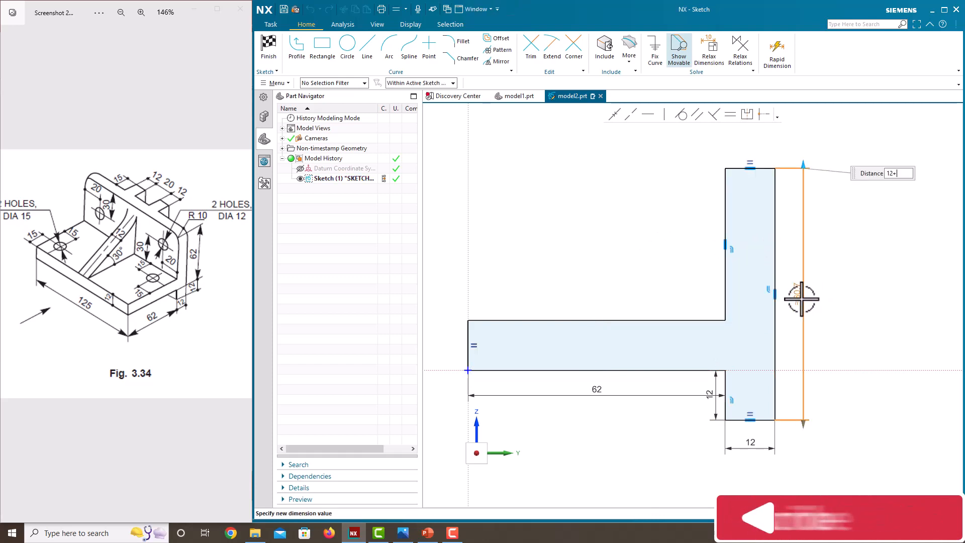
type("+62")
key("Return")
left_click(663, 288)
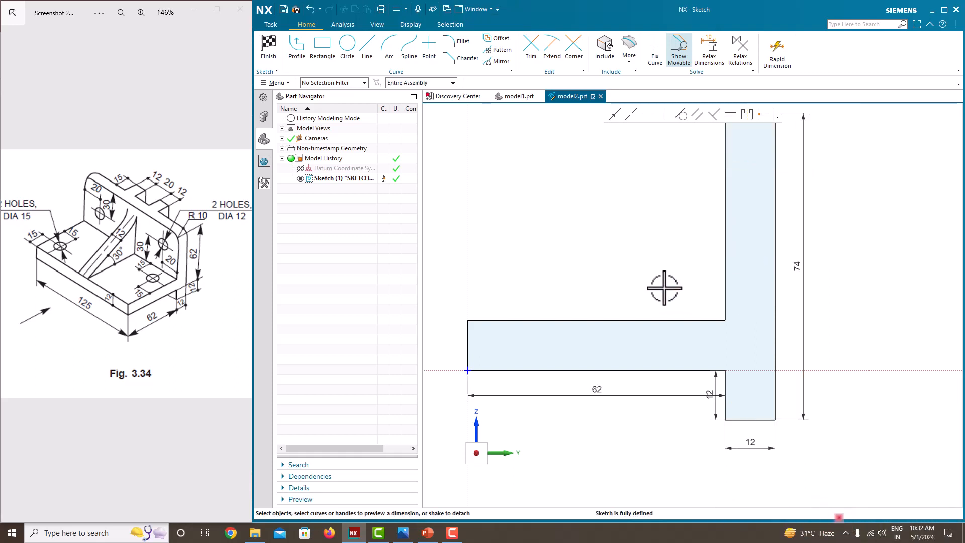
- Finish the sketch
scroll(663, 288, "down", 5)
scroll(628, 274, "up", 3)
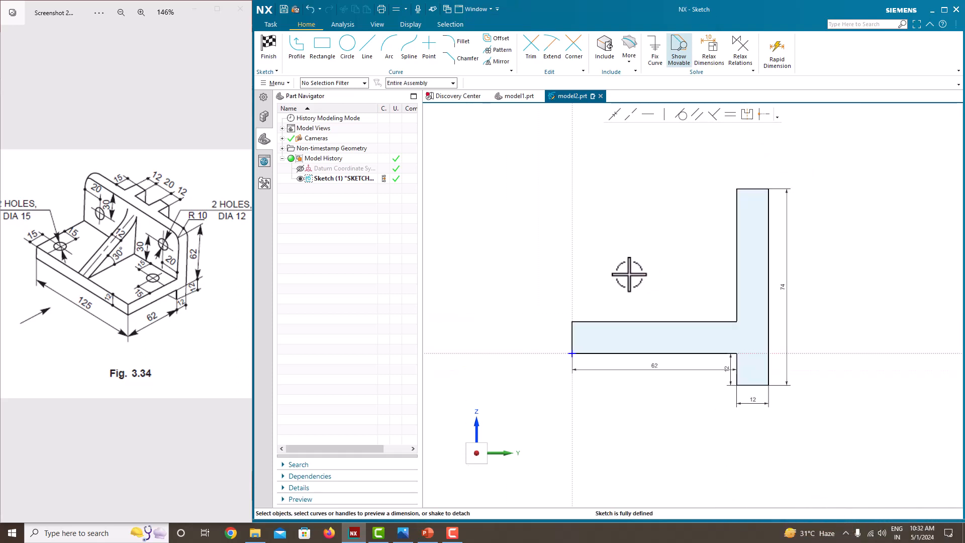
right_click(592, 188)
left_click(599, 194)
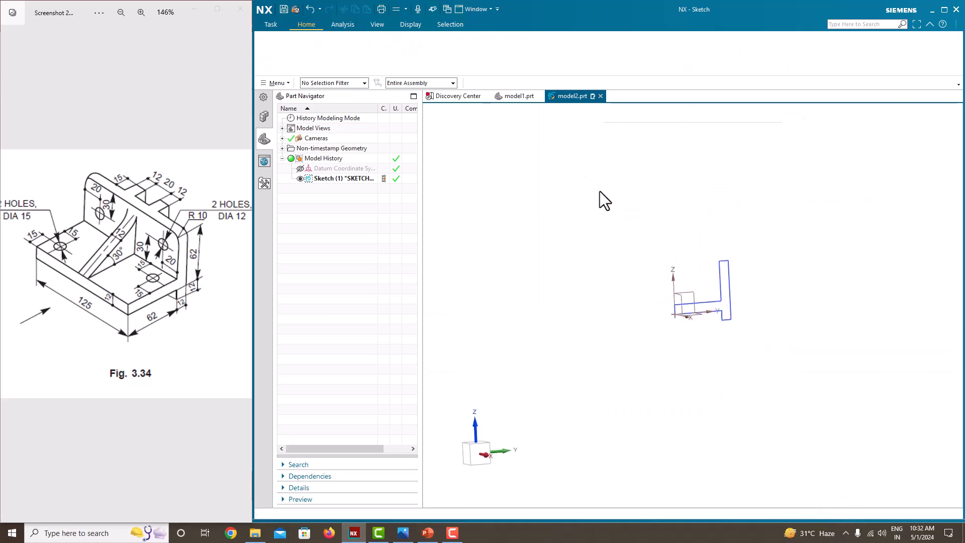
- Extrude the L-shaped profile sketch symmetrically with a width of 125
left_click(324, 57)
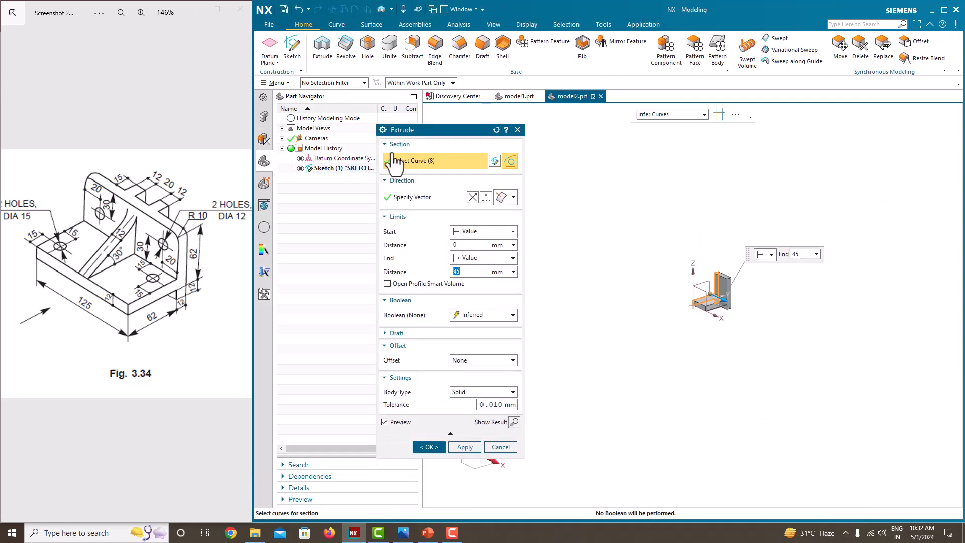
left_click(483, 259)
left_click(474, 289)
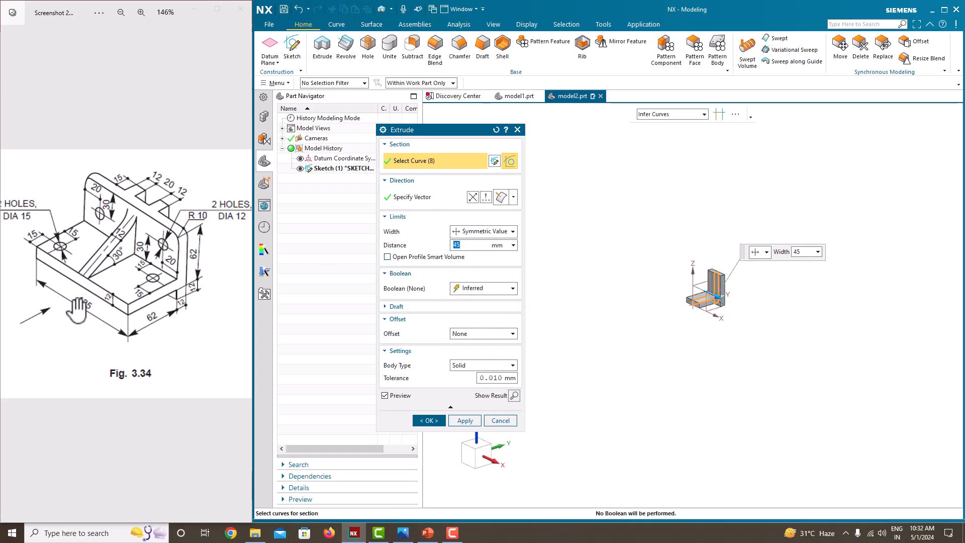
type("125")
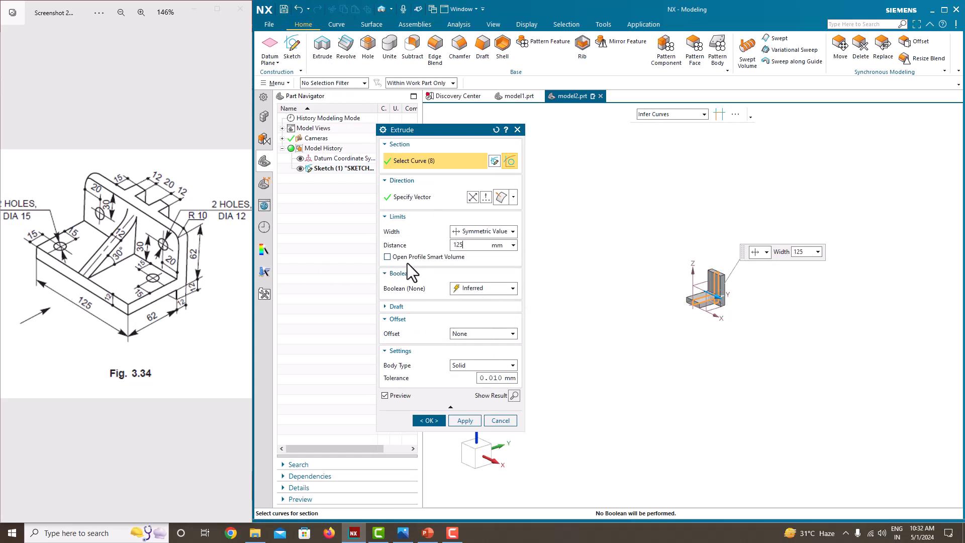
key("Return")
left_click(436, 420)
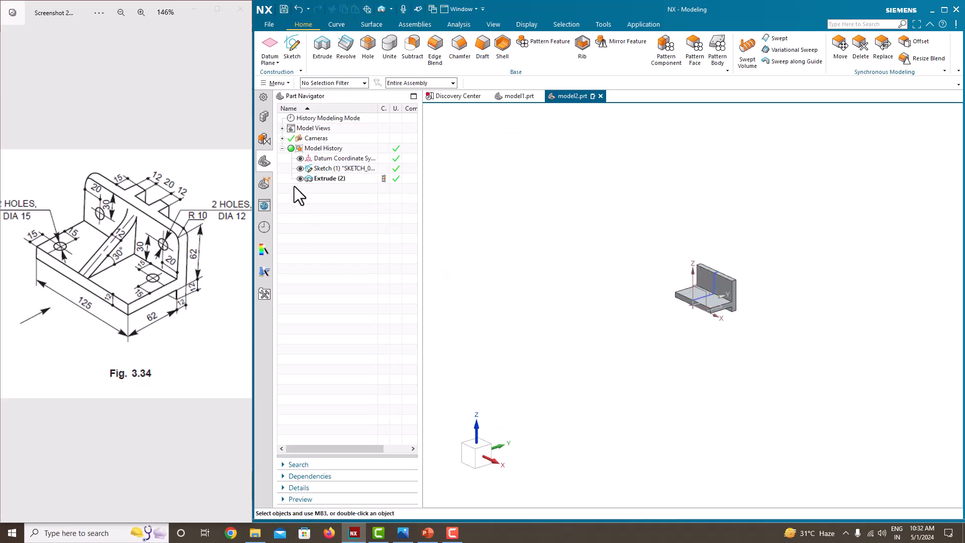
- Hide the profile sketch and start a new sketch on the top face of the upright
left_click(300, 169)
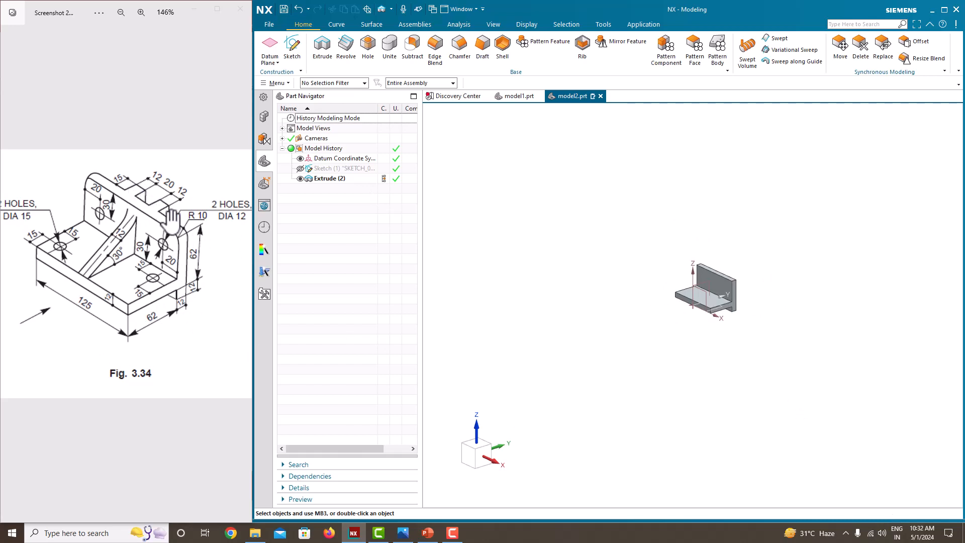
scroll(764, 266, "up", 4)
left_click(292, 50)
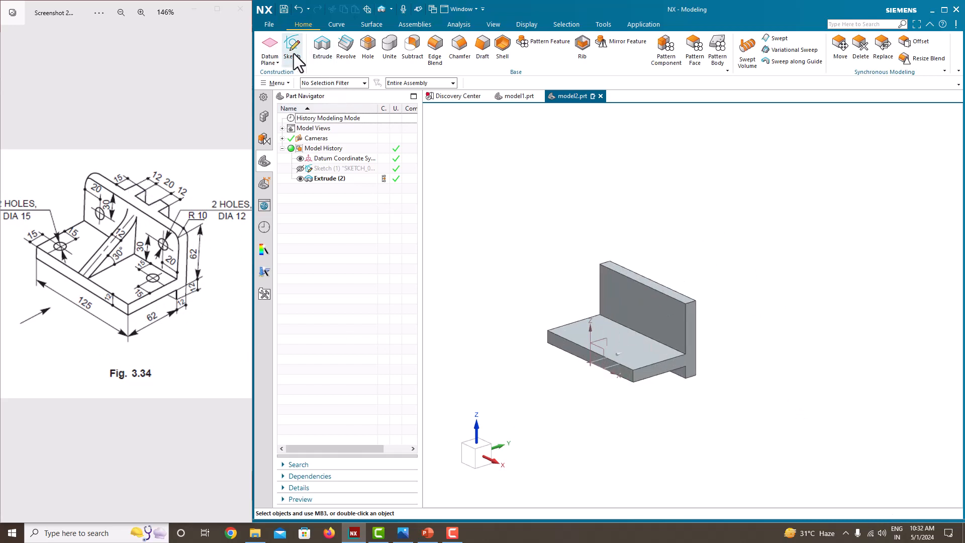
mouse_move(611, 226)
middle_mouse_down()
mouse_move(709, 271)
mouse_move(653, 308)
mouse_move(668, 295)
mouse_move(653, 287)
mouse_move(511, 265)
mouse_move(741, 265)
mouse_move(696, 262)
mouse_move(662, 277)
middle_mouse_up()
scroll(649, 283, "up", 3)
left_click(587, 309)
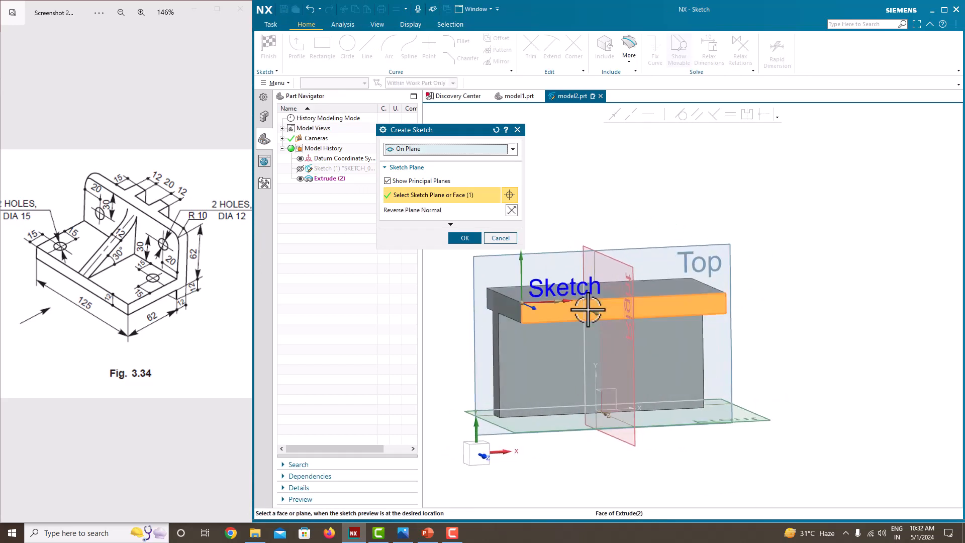
left_click(462, 237)
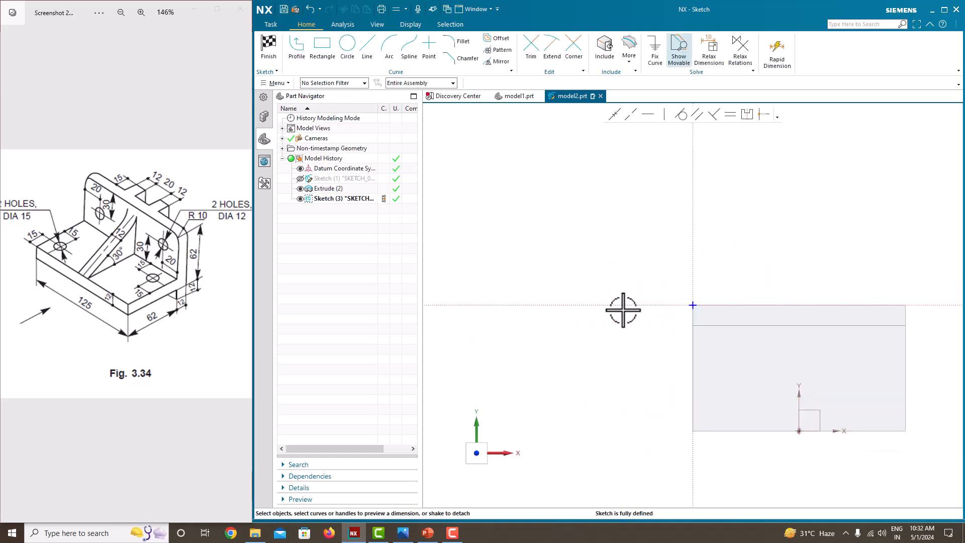
- Draw a vertical line from the sketch origin up to the upright's top edge
scroll(811, 302, "down", 4)
scroll(879, 278, "up", 4)
scroll(646, 382, "up", 3)
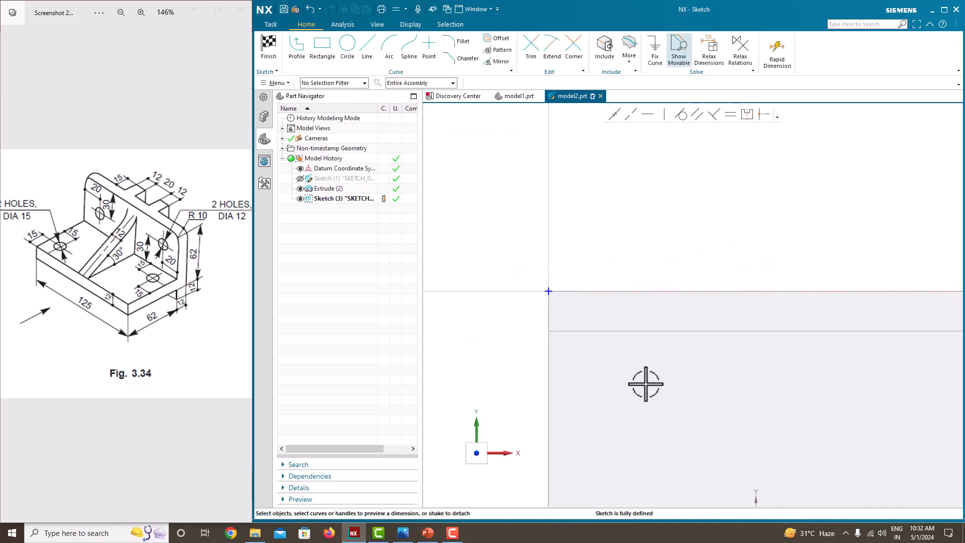
scroll(639, 373, "down", 5)
scroll(733, 434, "up", 1)
left_click(364, 59)
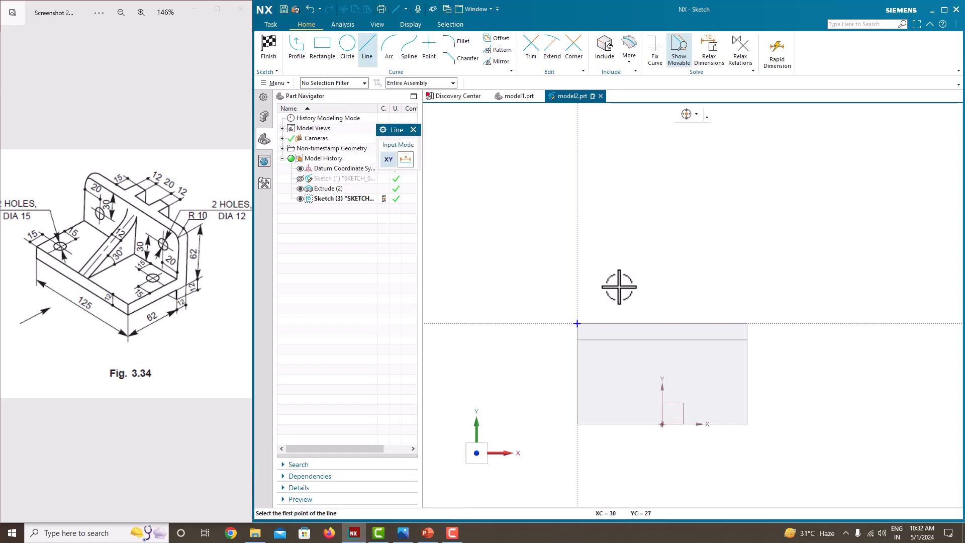
left_click(661, 425)
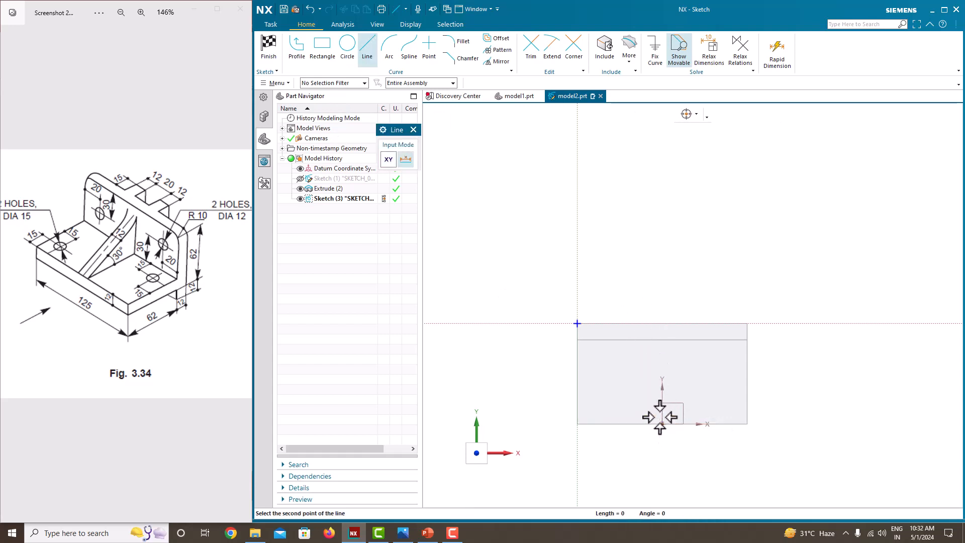
left_click(663, 319)
key("Escape")
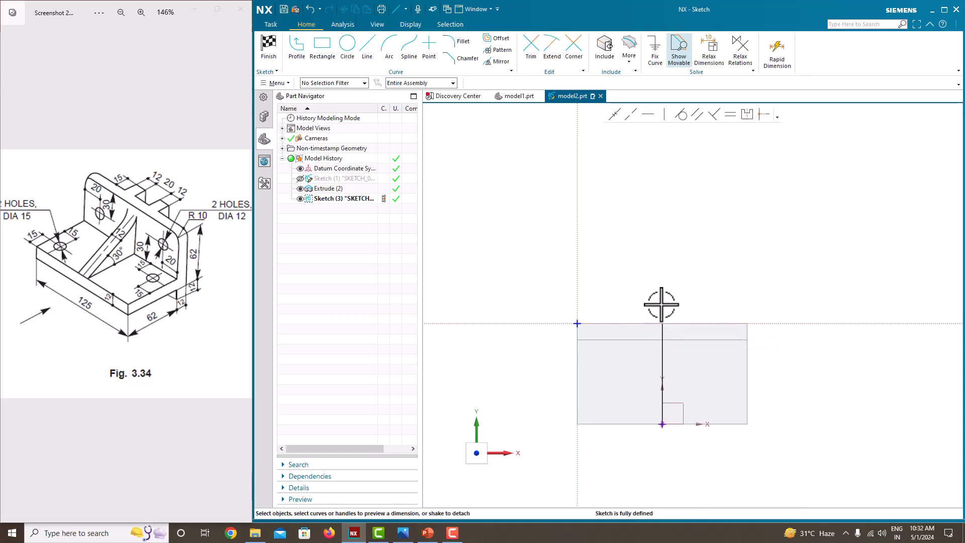
- Convert the vertical line into a reference centerline
left_click(663, 332)
left_click(687, 312)
scroll(673, 344, "up", 3)
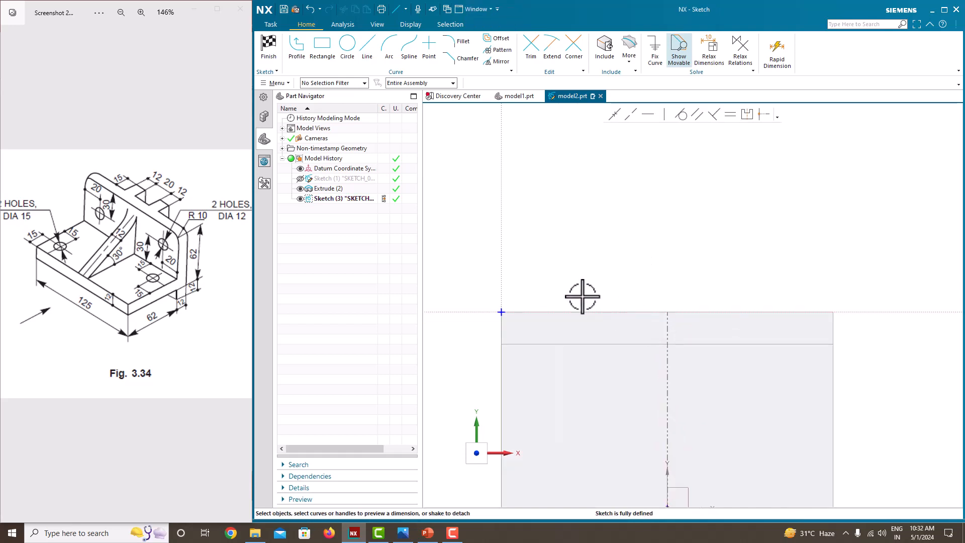
- Draw two rectangles, about 15 wide and 9 tall, sitting on the upright's top edge on either side of the centerline
left_click(322, 46)
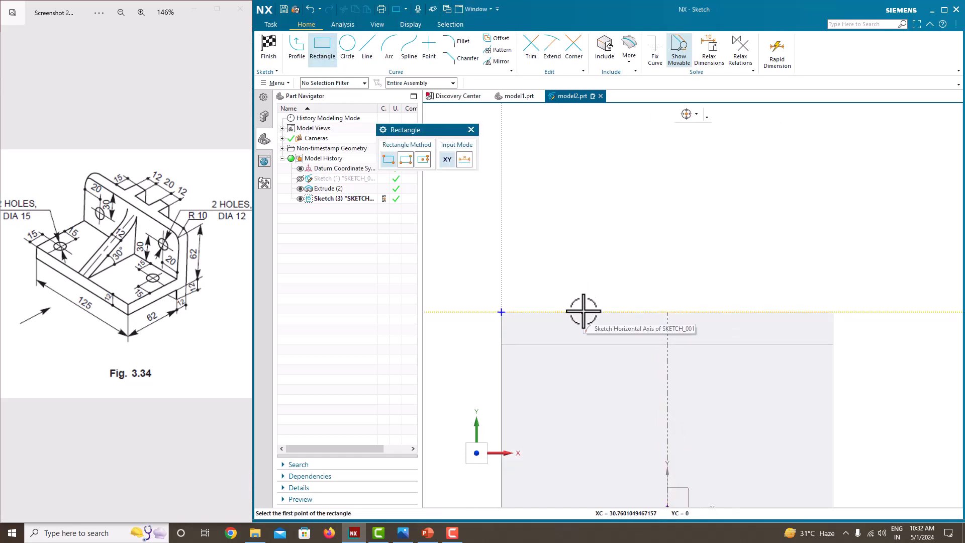
left_click(583, 313)
left_click(633, 288)
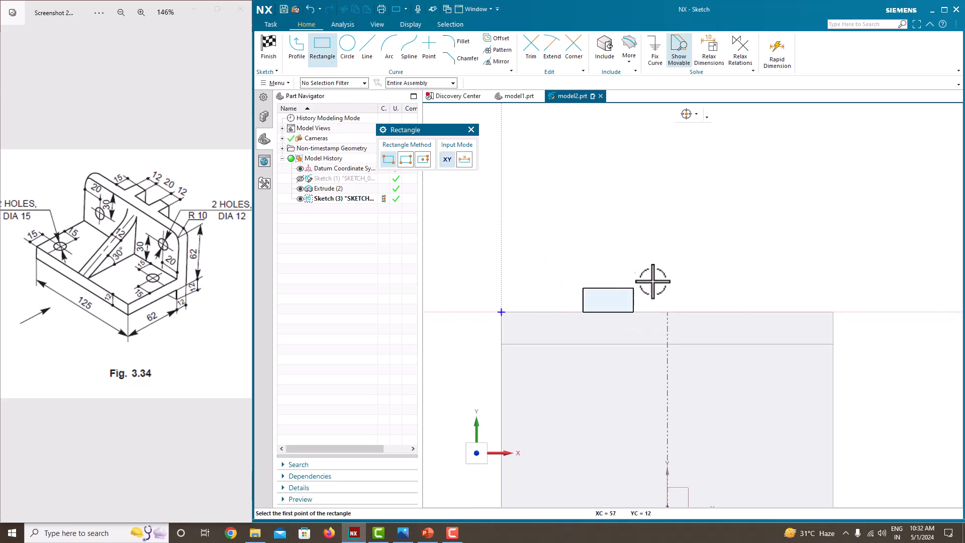
left_click(708, 312)
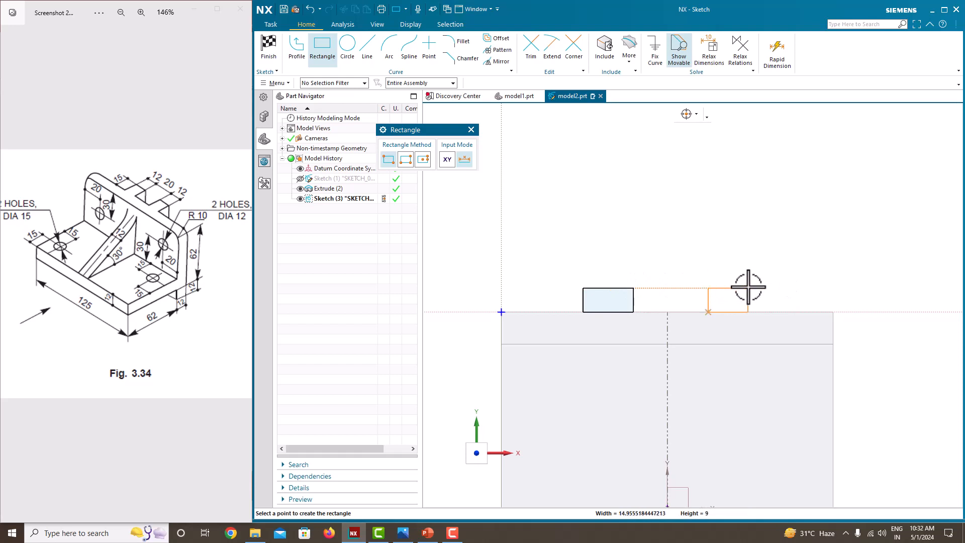
left_click(766, 288)
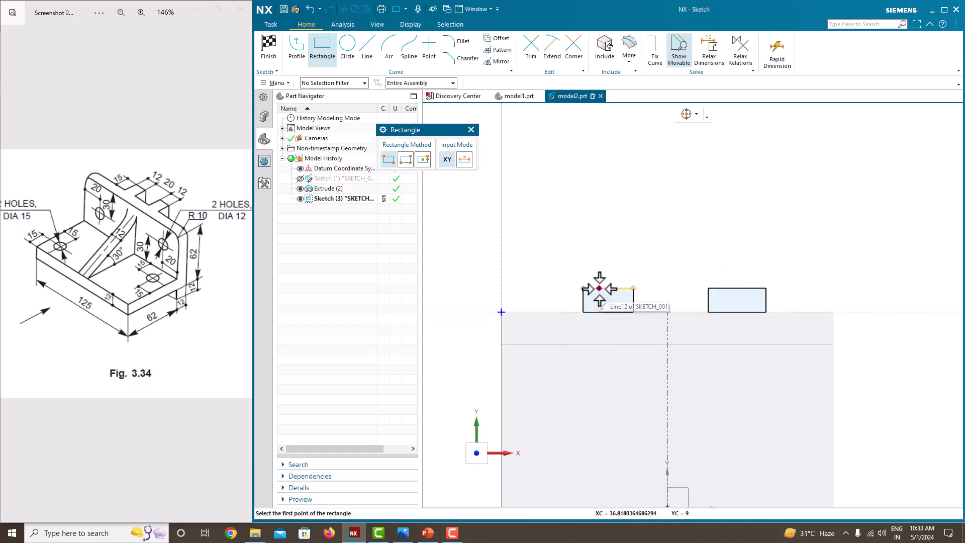
key("Escape")
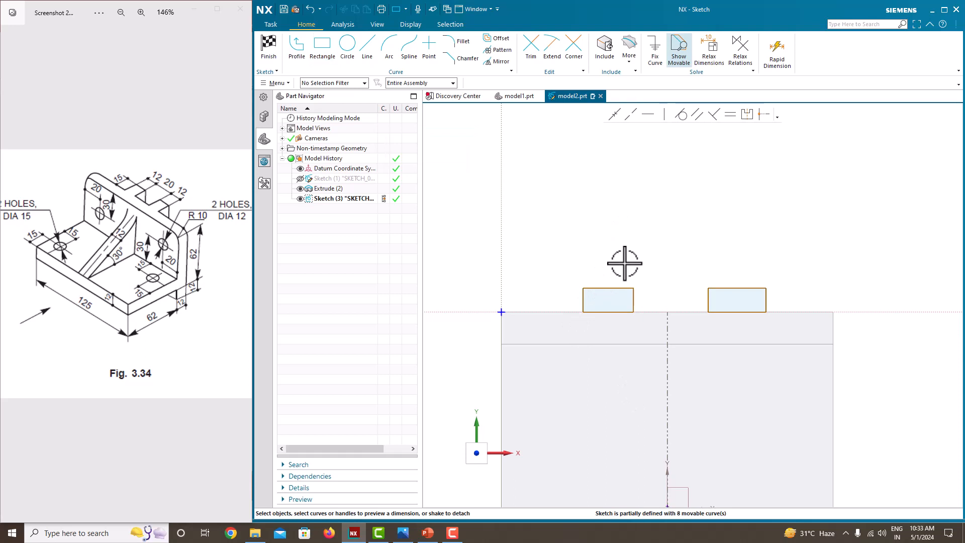
- Constrain the two rectangles' bottom edges to equal length
left_click(609, 313)
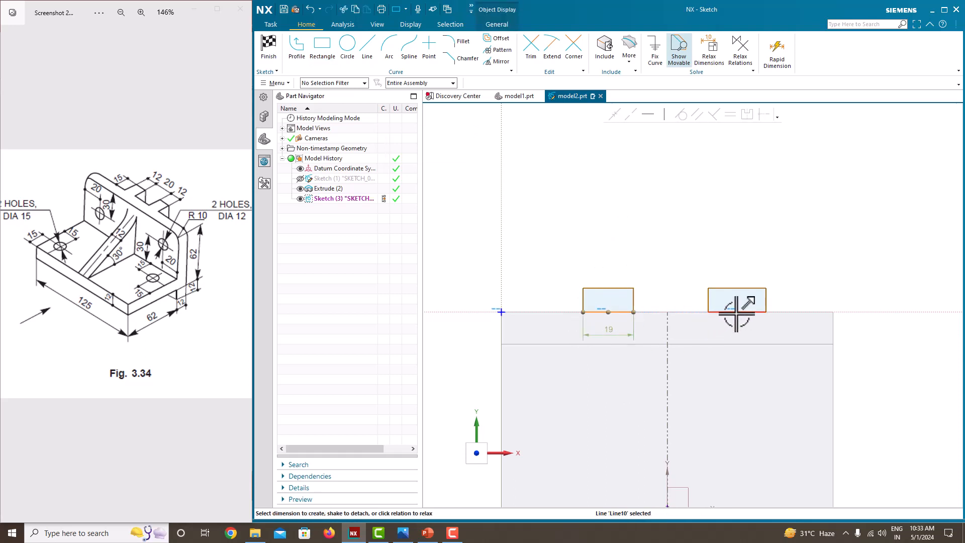
left_click(729, 116)
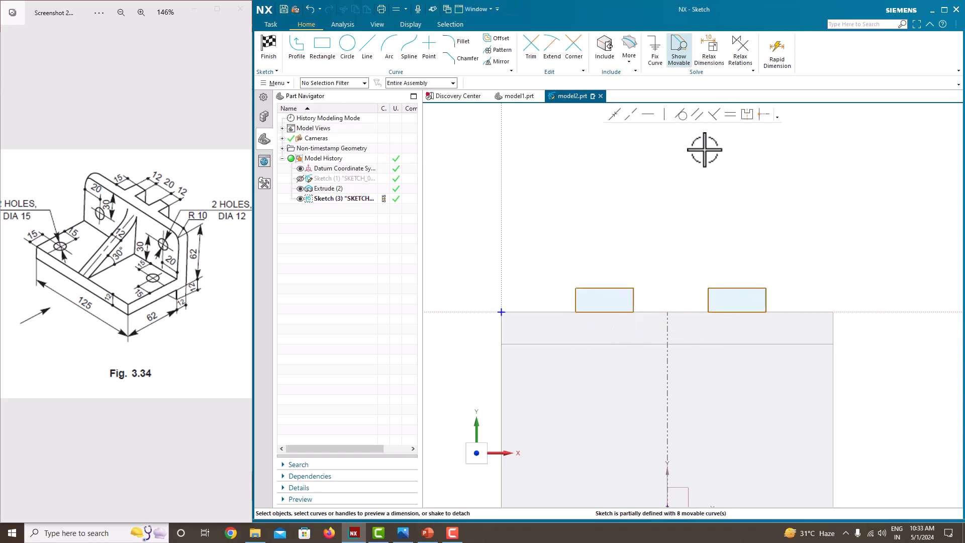
- Dimension the gap between the two rectangles' inner edges as 20
left_click(634, 299)
scroll(709, 294, "up", 2)
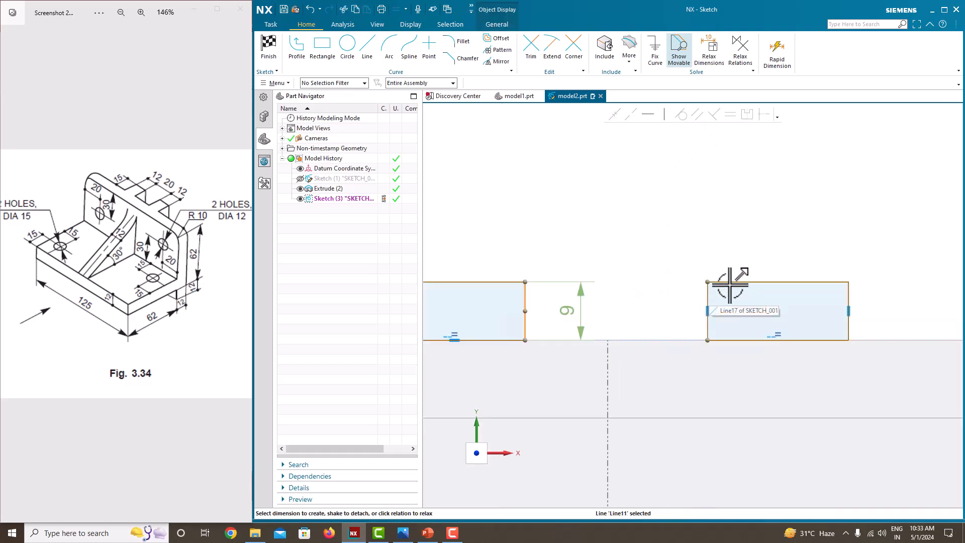
left_click(707, 282)
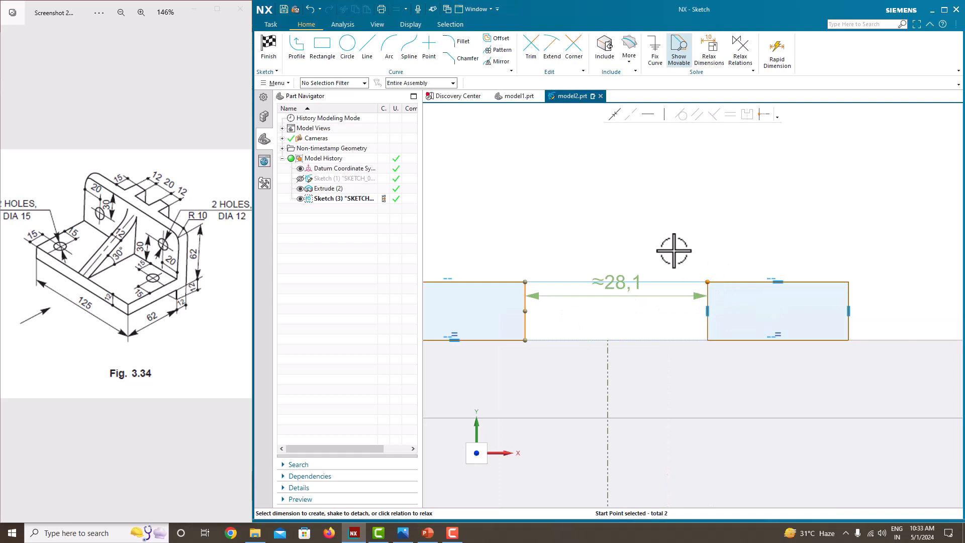
left_click(622, 301)
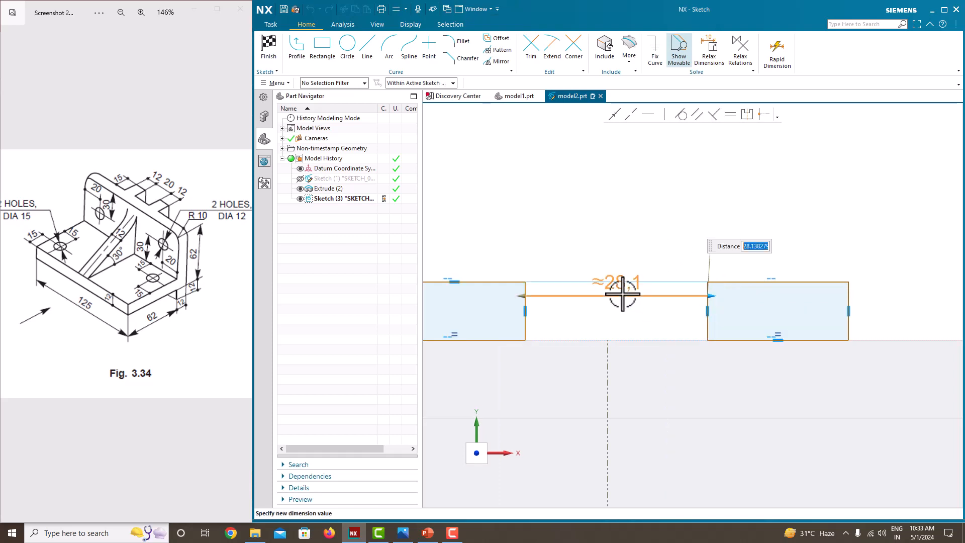
type("20")
key("Return")
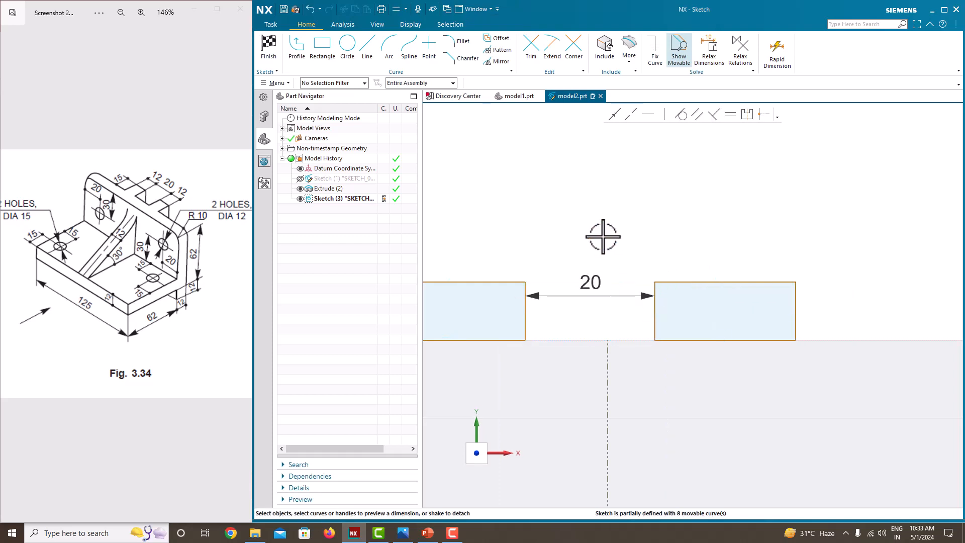
scroll(564, 241, "down", 3)
scroll(554, 252, "up", 2)
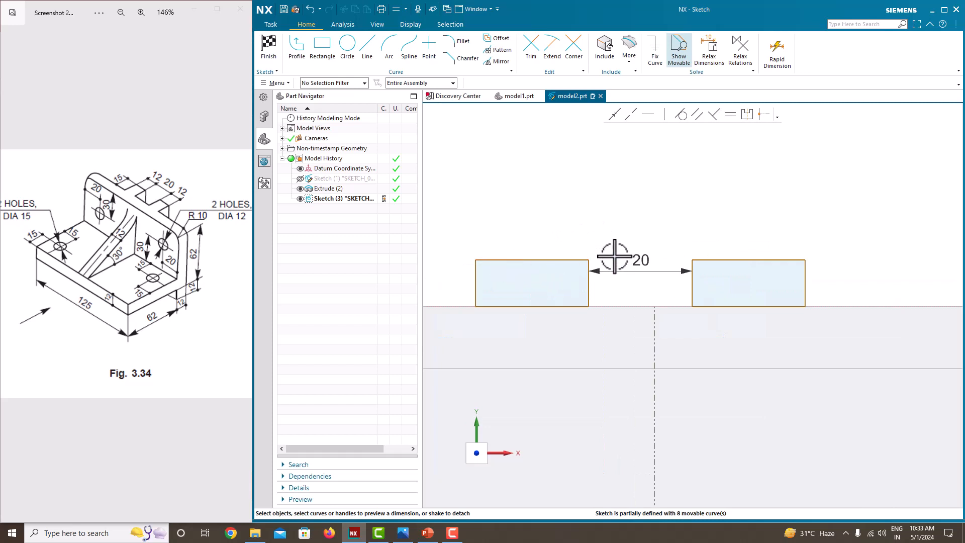
left_click(588, 259)
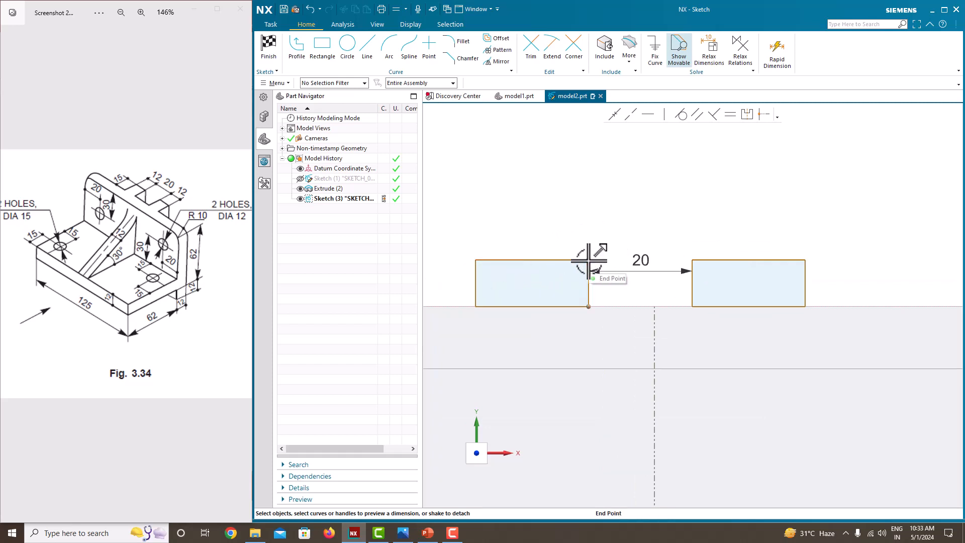
left_click(692, 260)
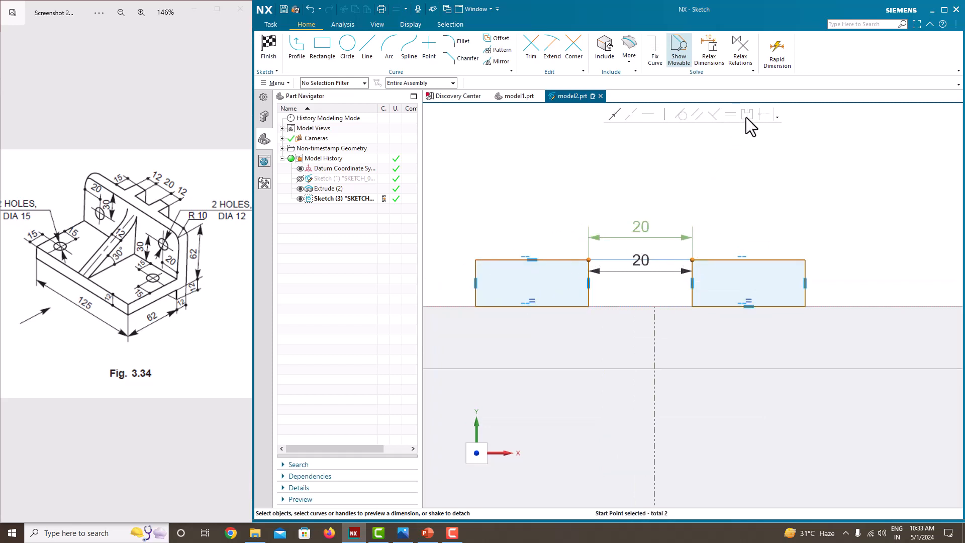
key("Escape")
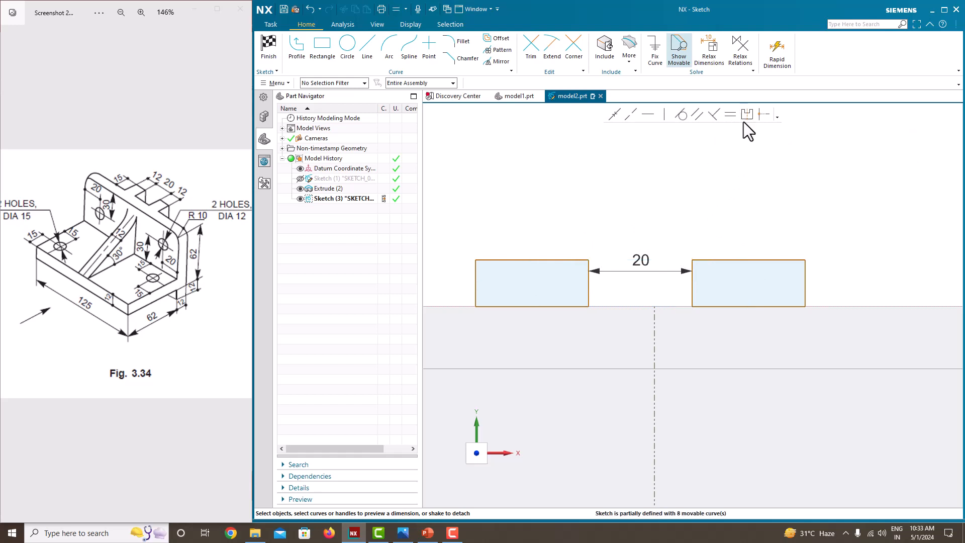
- Make the rectangles' inner edges symmetric about the reference centerline
left_click(746, 114)
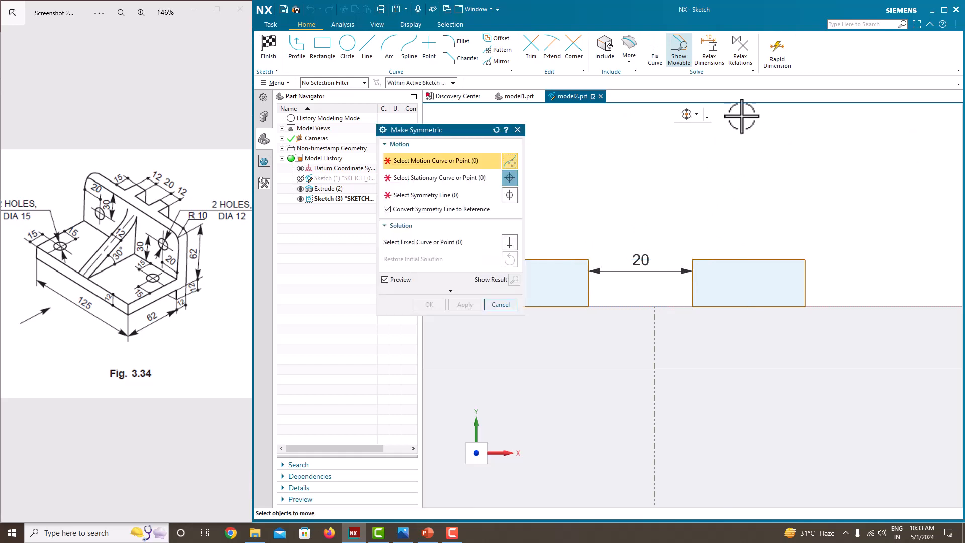
left_click(589, 259)
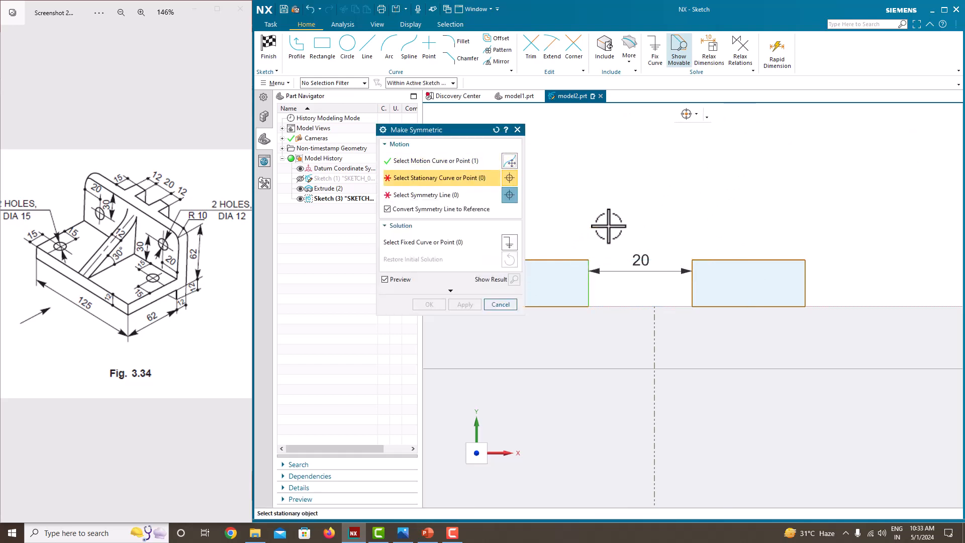
left_click(691, 263)
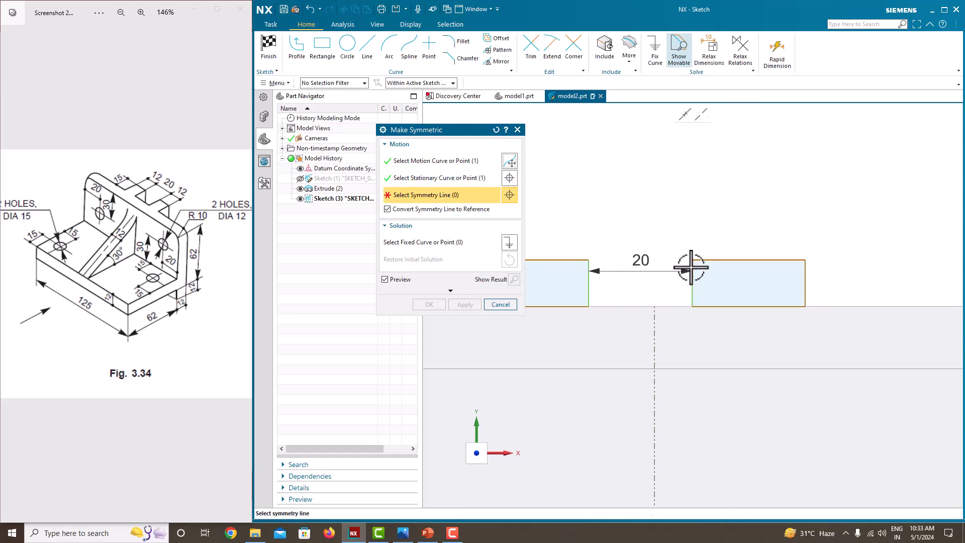
left_click(655, 334)
left_click(436, 302)
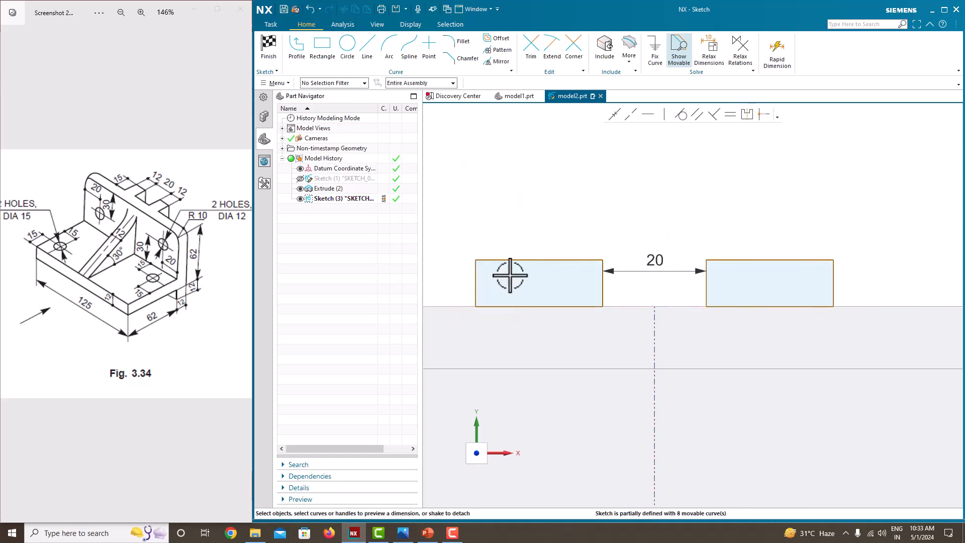
- Dimension the left rectangle's top edge width as 12
scroll(631, 226, "down", 3)
scroll(553, 237, "up", 2)
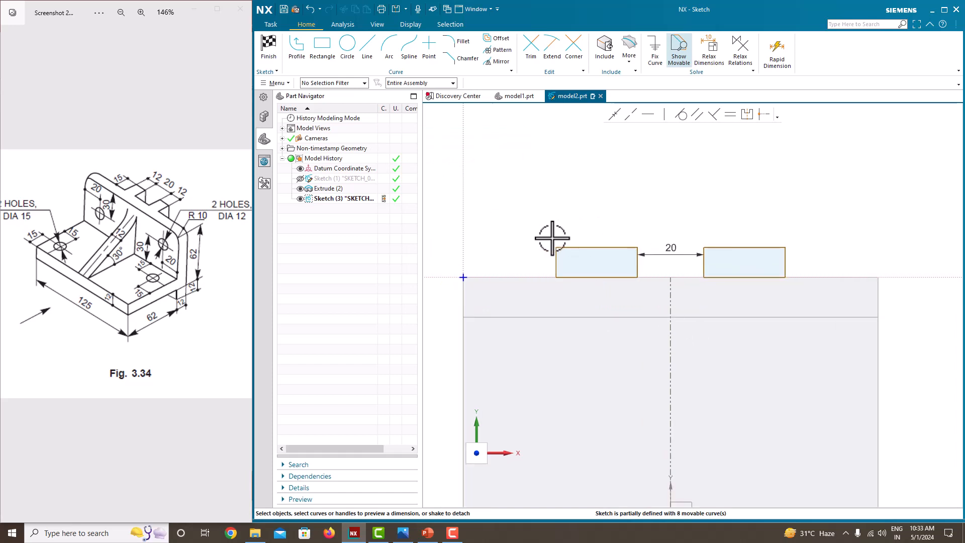
left_click(610, 244)
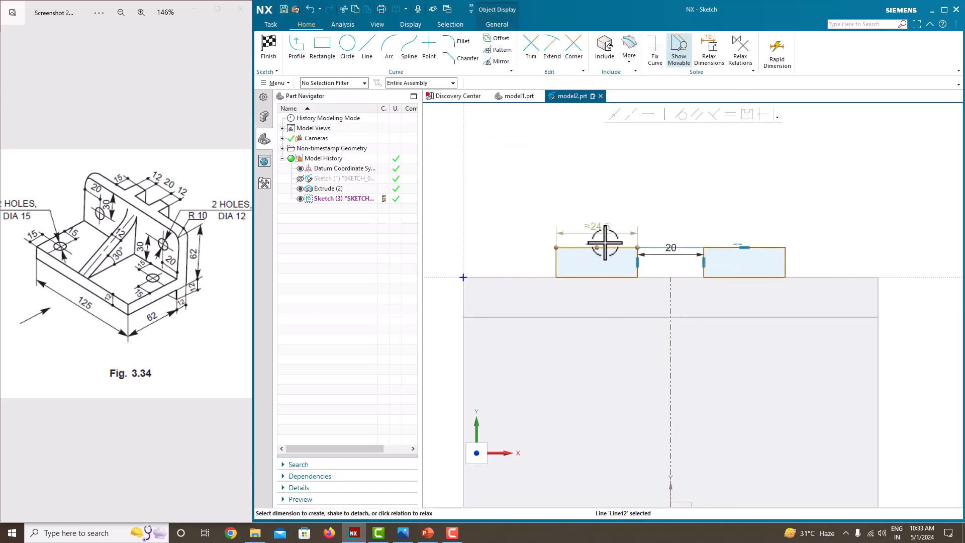
left_click(605, 226)
type("12")
key("Return")
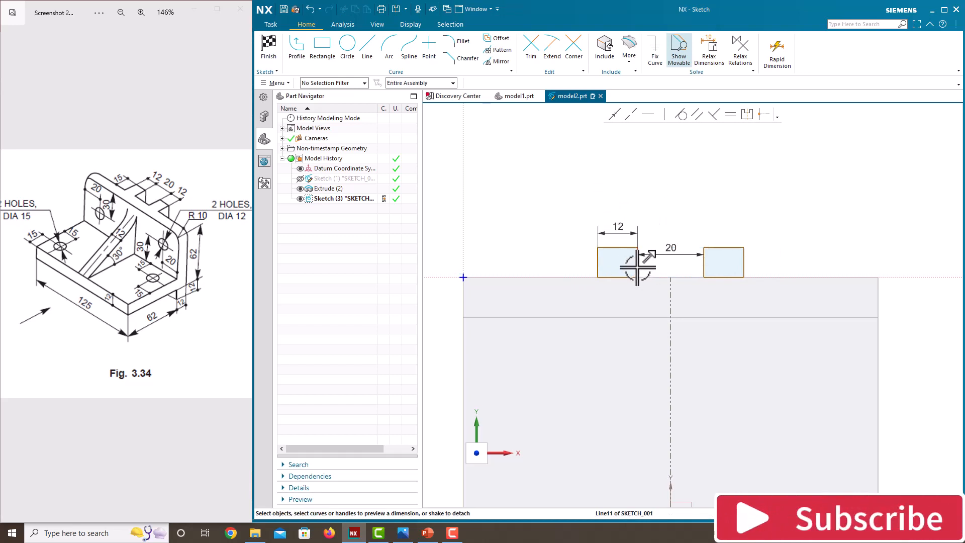
- Dimension the left rectangle's height as 15
left_click(598, 263)
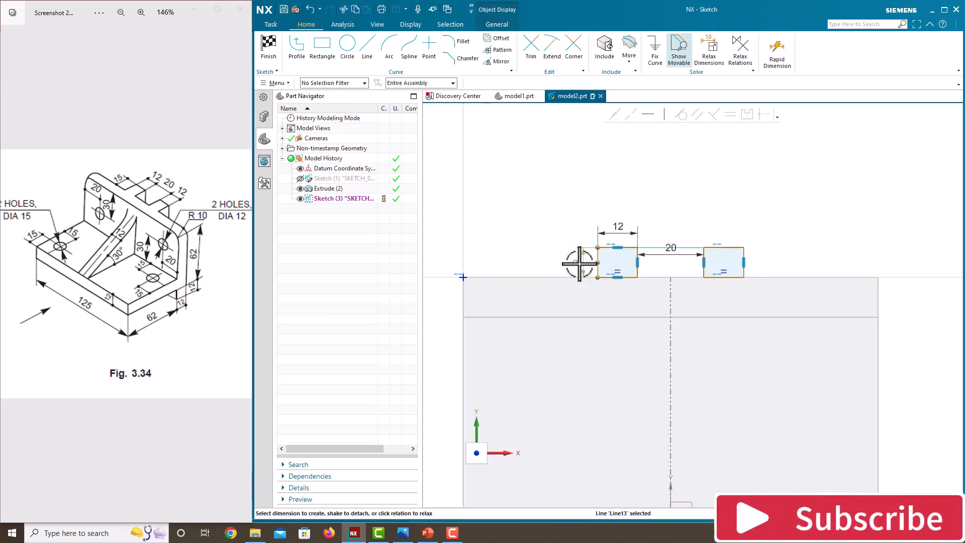
left_click(579, 263)
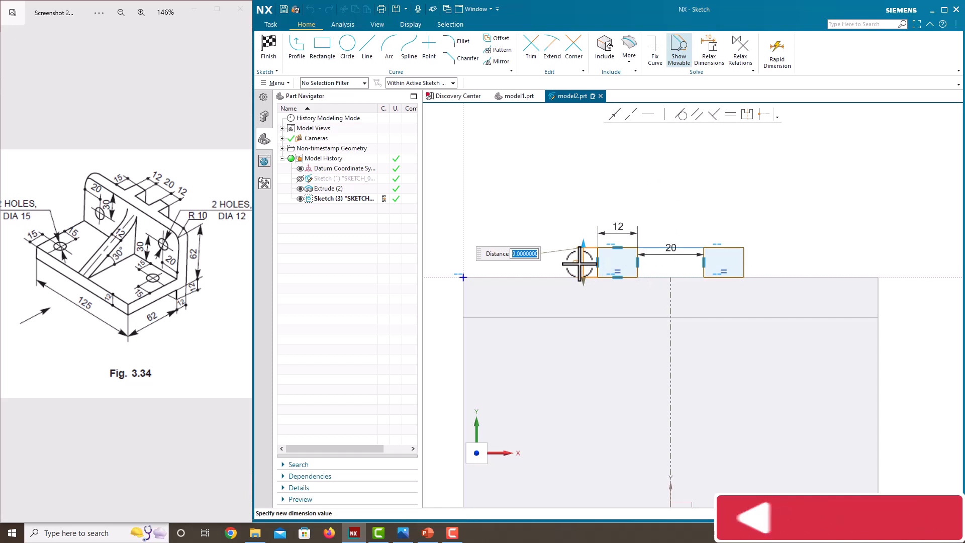
type("15")
key("Return")
key("Escape")
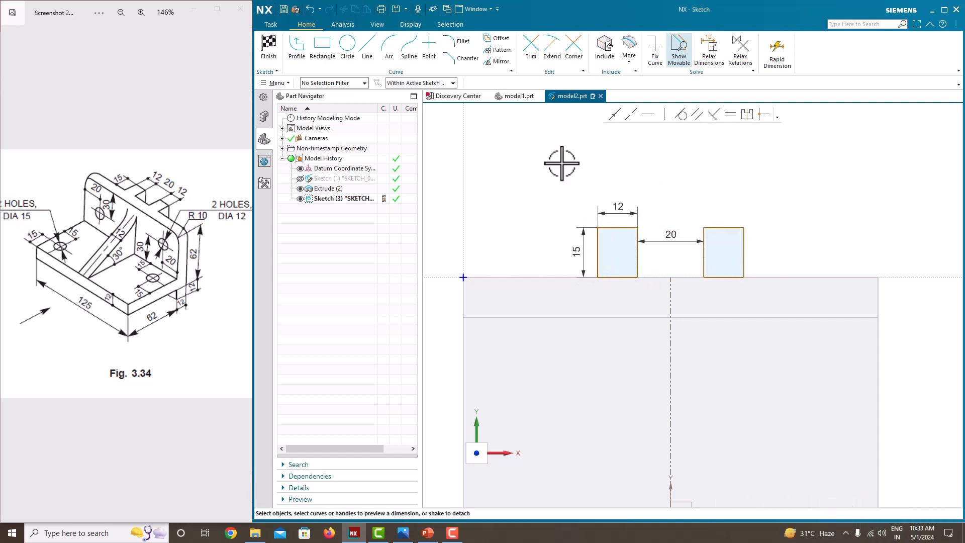
- Finish the block sketch
scroll(676, 269, "down", 3)
scroll(676, 269, "up", 3)
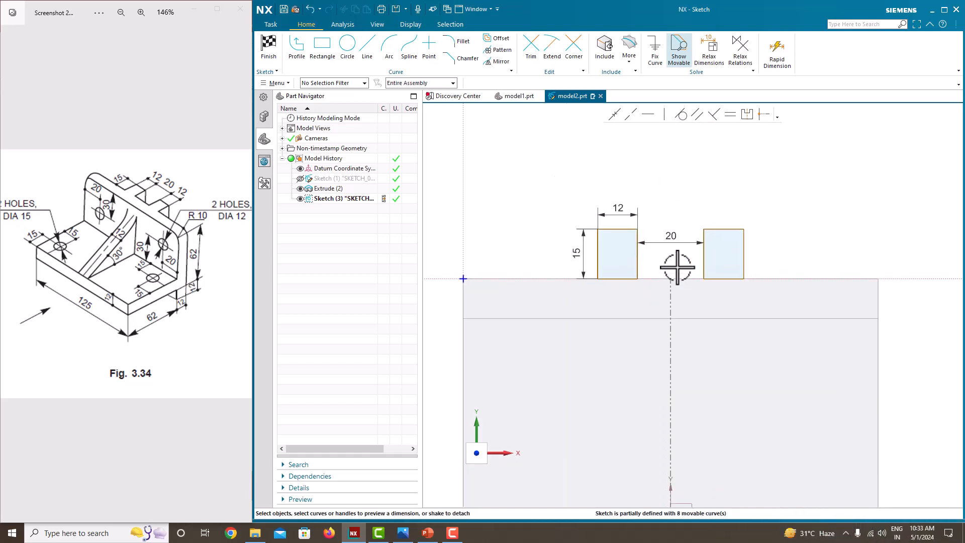
right_click(684, 194)
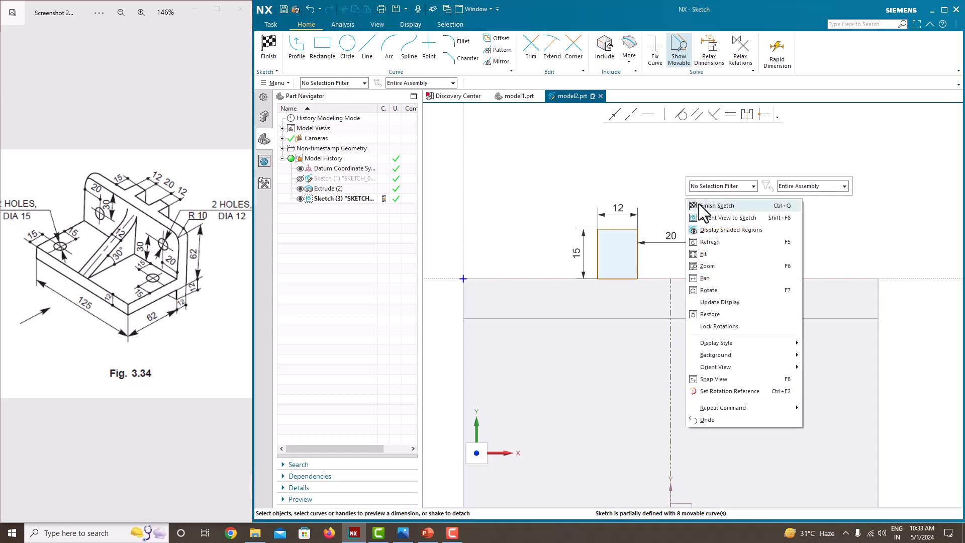
left_click(698, 203)
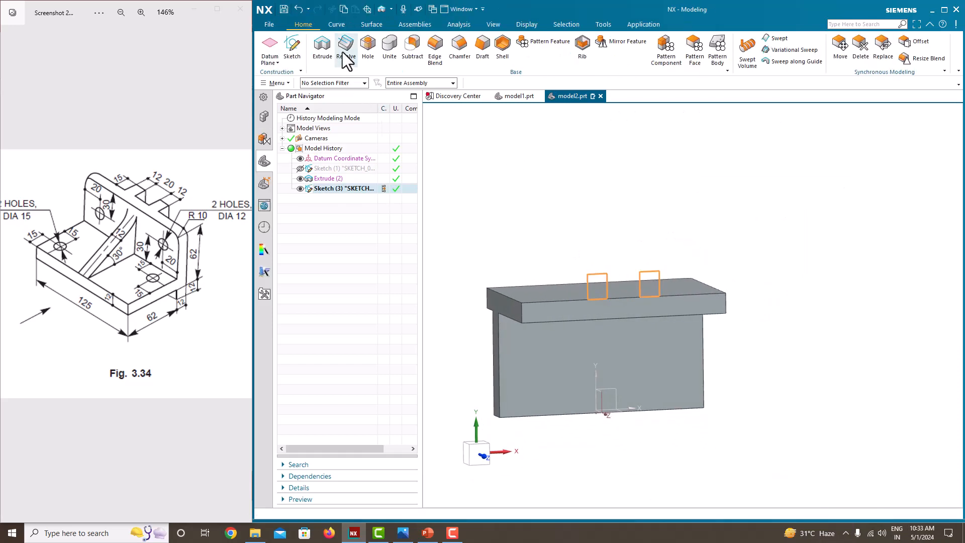
- Start extruding the two rectangles with an end distance of 65
left_click(324, 54)
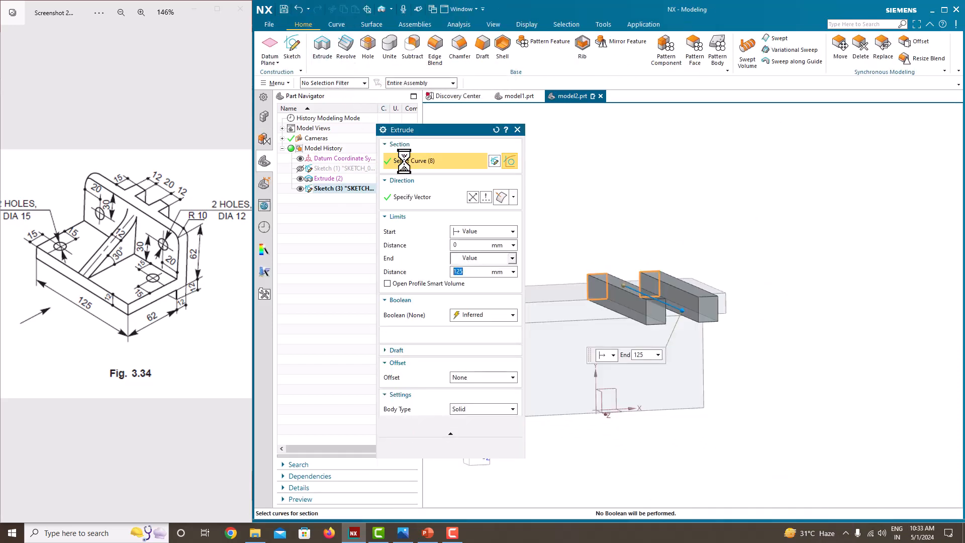
type("65")
key("Return")
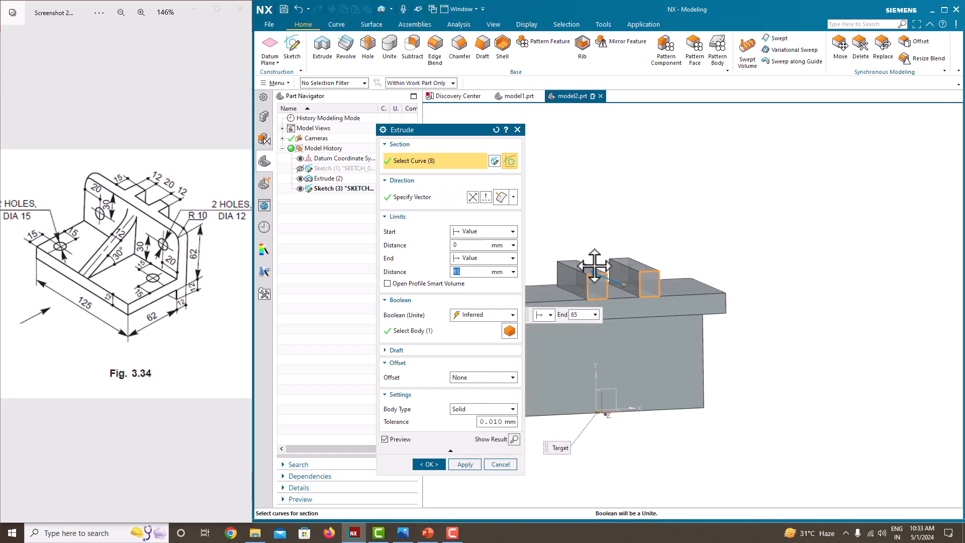
left_click(477, 259)
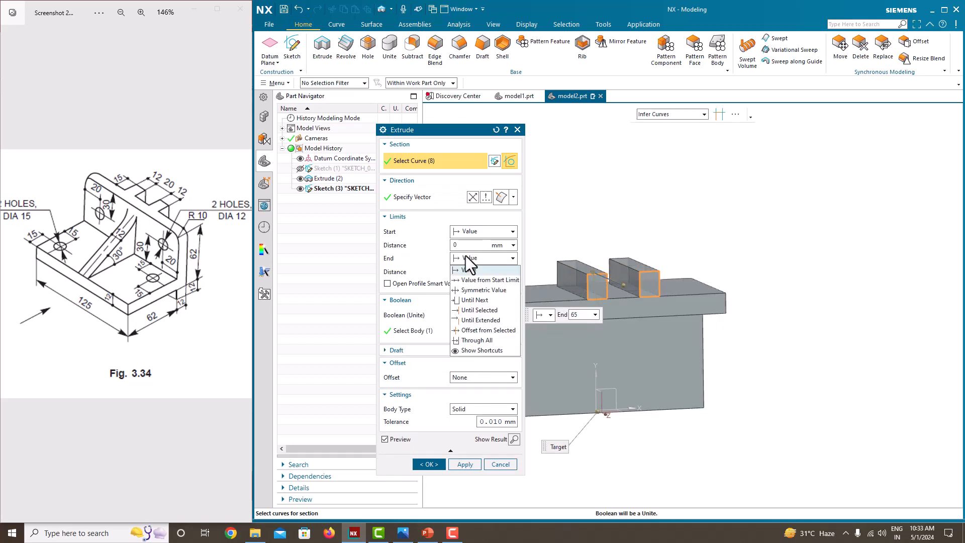
left_click(473, 301)
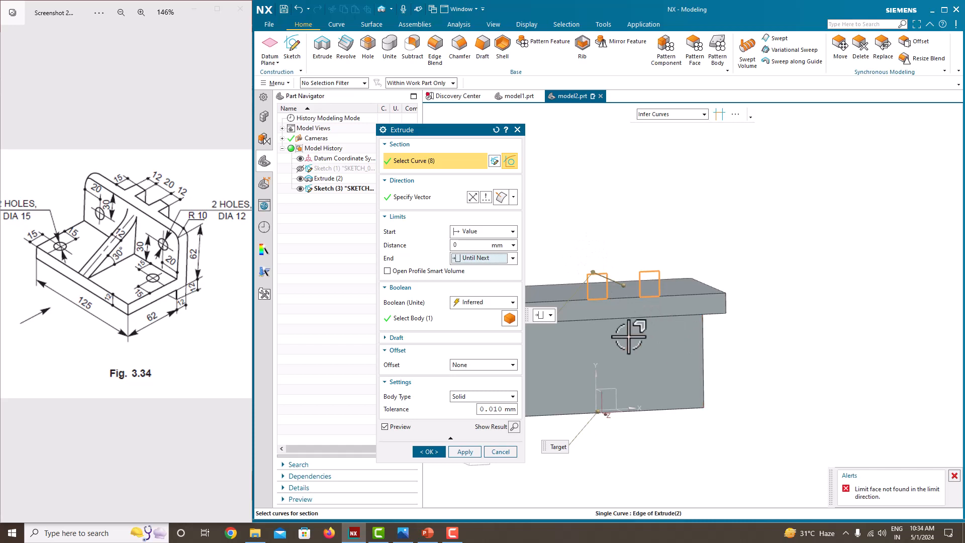
left_click(479, 256)
left_click(471, 270)
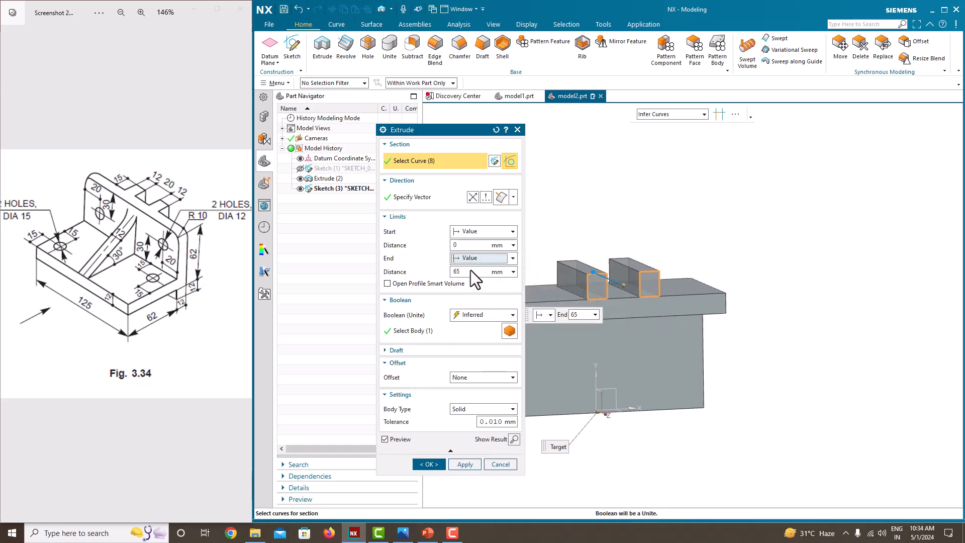
- Set the extrusion end distance to 62+12 and confirm the extrusion, united with the body
type("62+12")
key("Return")
middle_click_drag(726, 200, 851, 261)
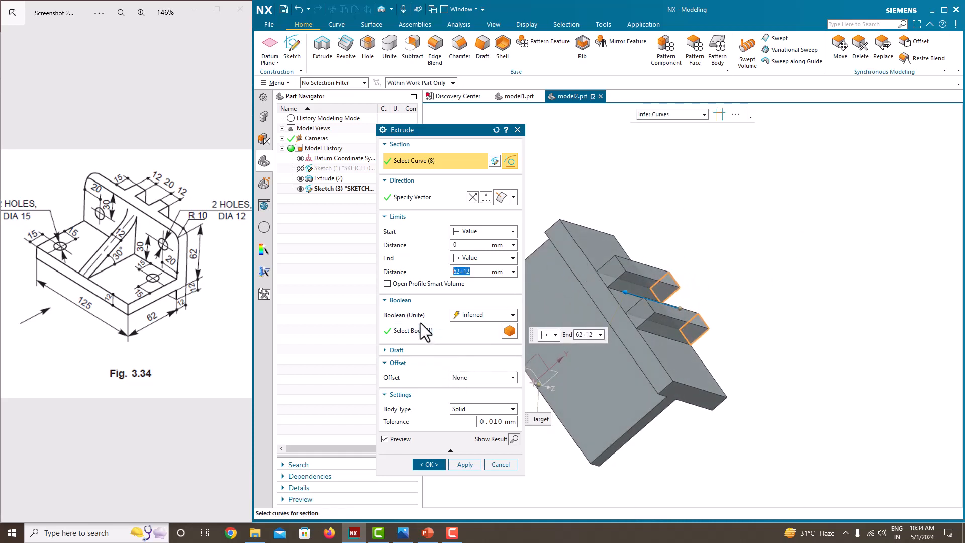
left_click(430, 464)
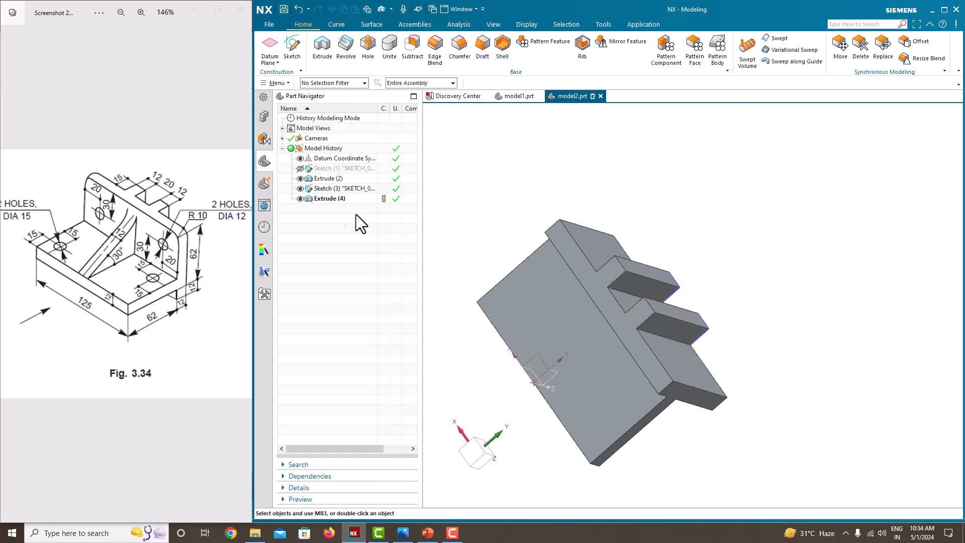
- Hide the block sketch
left_click(300, 188)
mouse_move(523, 225)
middle_mouse_down()
mouse_move(598, 215)
mouse_move(717, 345)
mouse_move(776, 275)
mouse_move(765, 266)
middle_mouse_up()
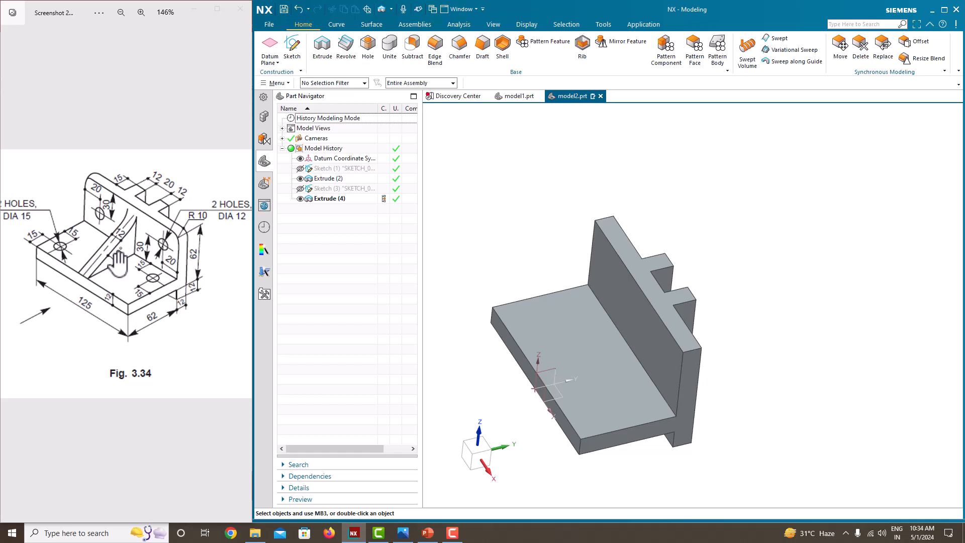
- Create a new sketch on the Right datum plane
left_click(291, 48)
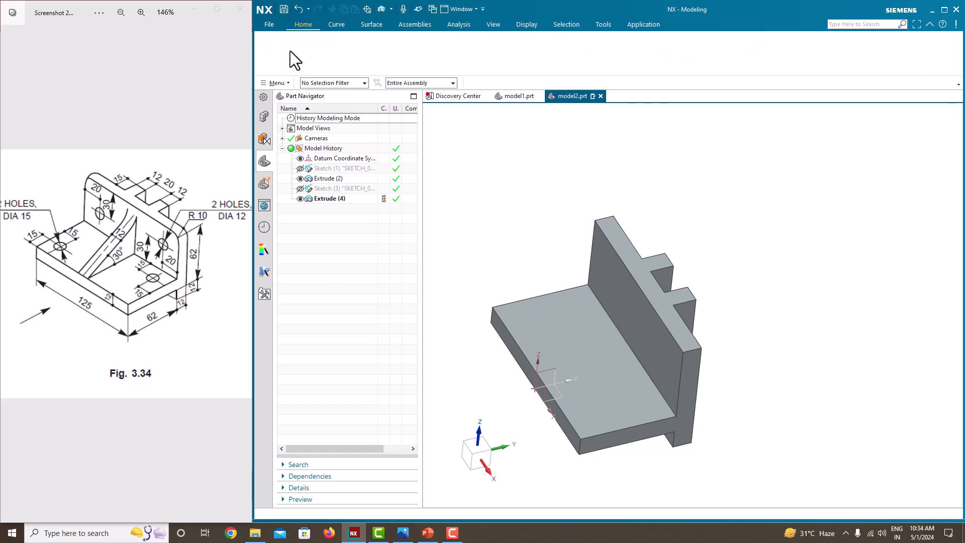
left_click(692, 271)
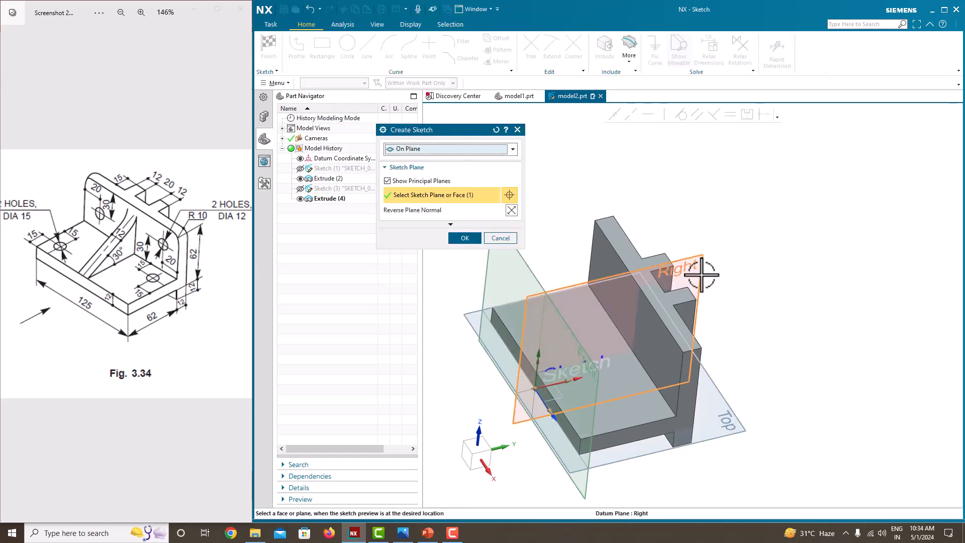
middle_click_drag(698, 269, 705, 234)
left_click(464, 239)
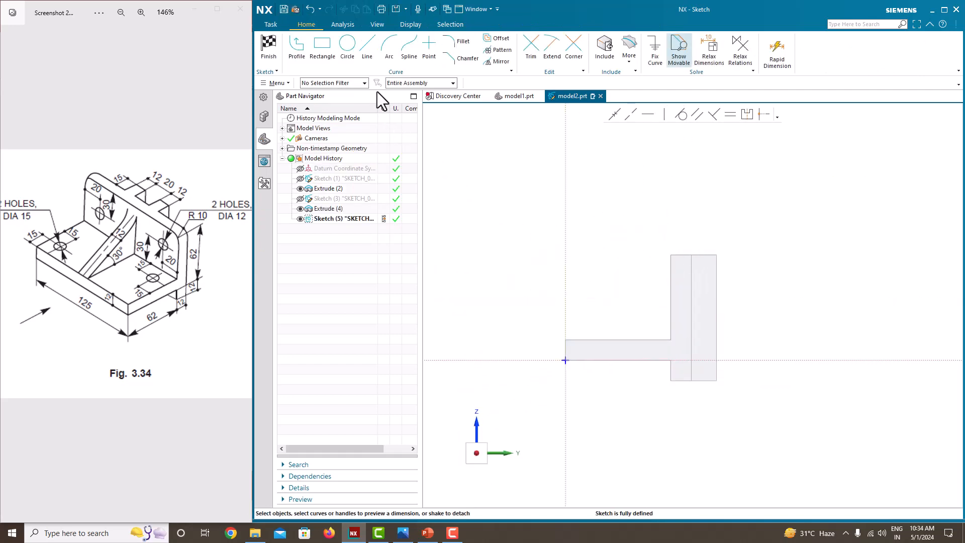
left_click(295, 49)
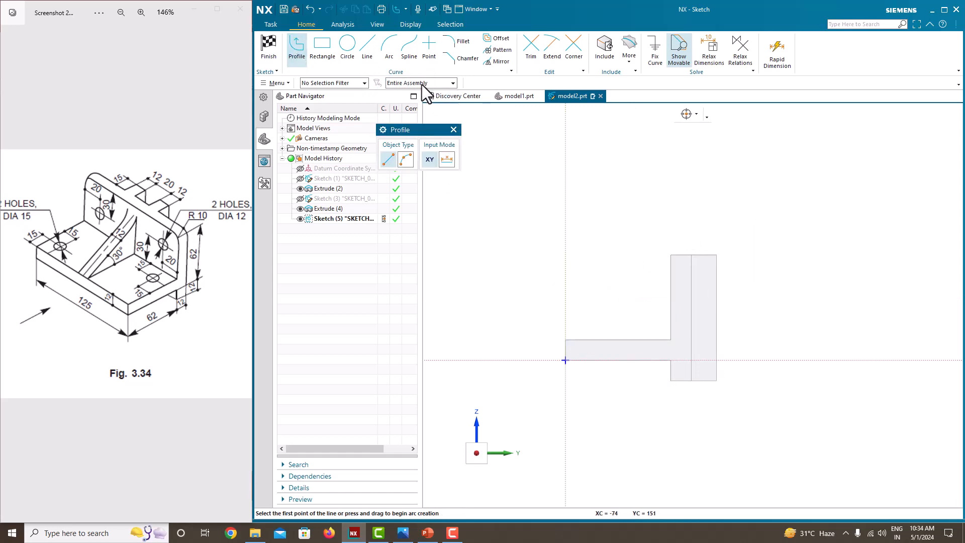
scroll(620, 335, "up", 3)
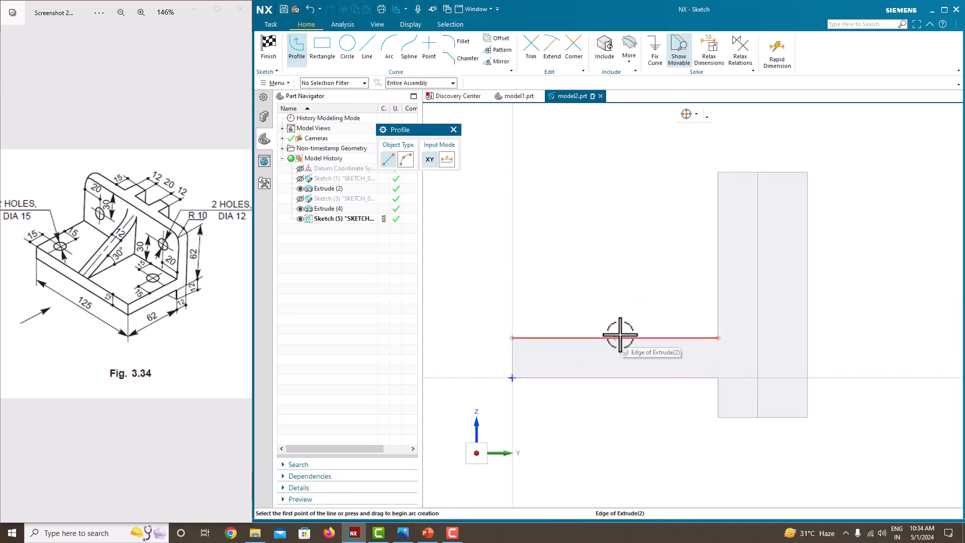
left_click(513, 338)
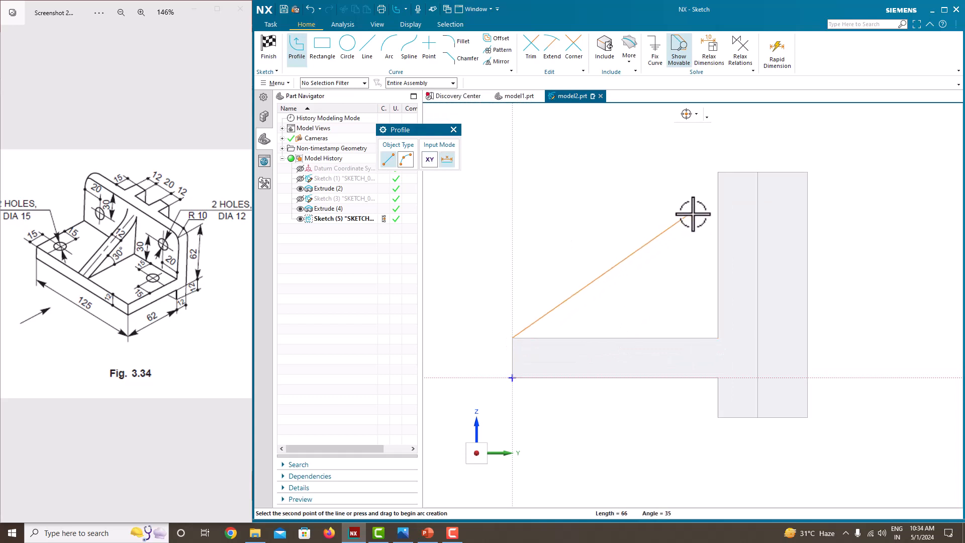
left_click(716, 206)
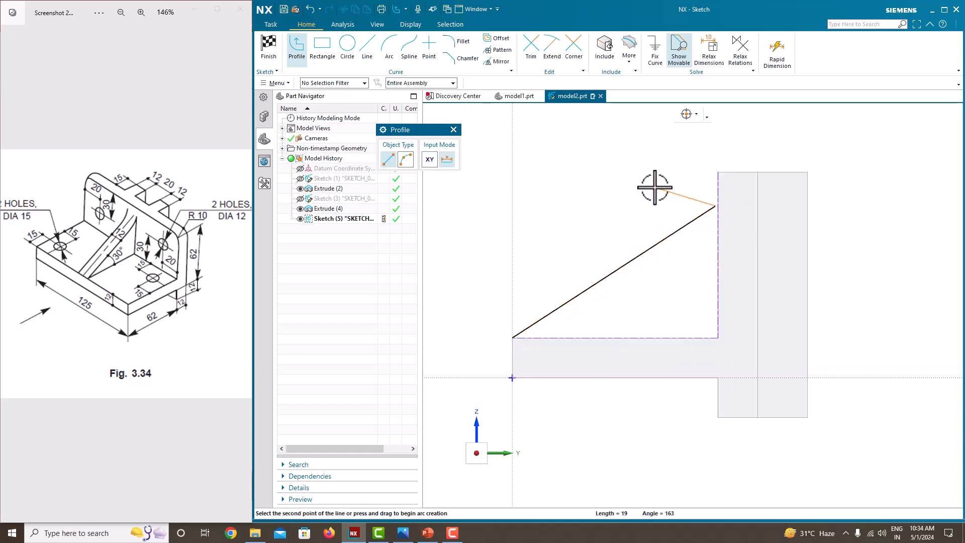
key("Escape")
left_click(703, 216)
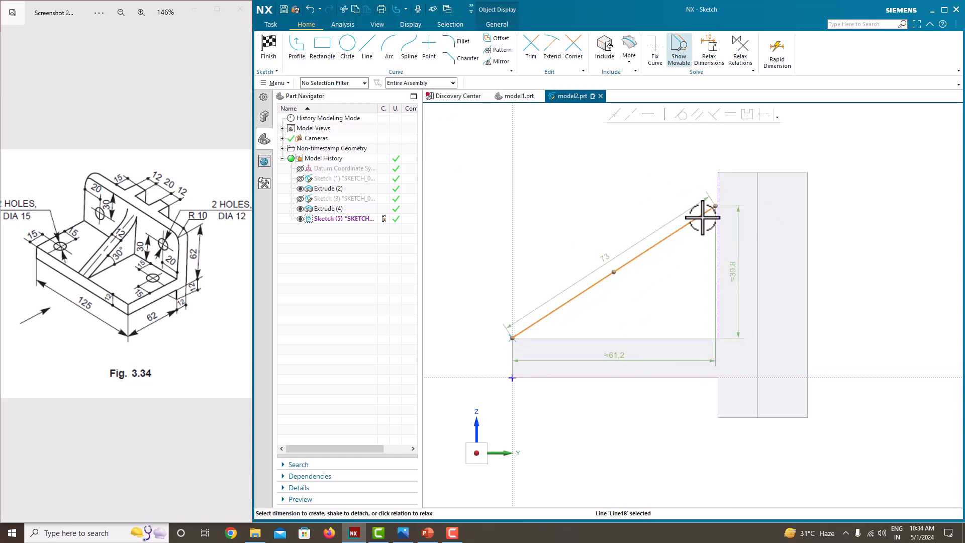
key("Delete")
- Draw a diagonal rib line about 72 long from the base's top front corner to the upright's inner face
left_click(300, 60)
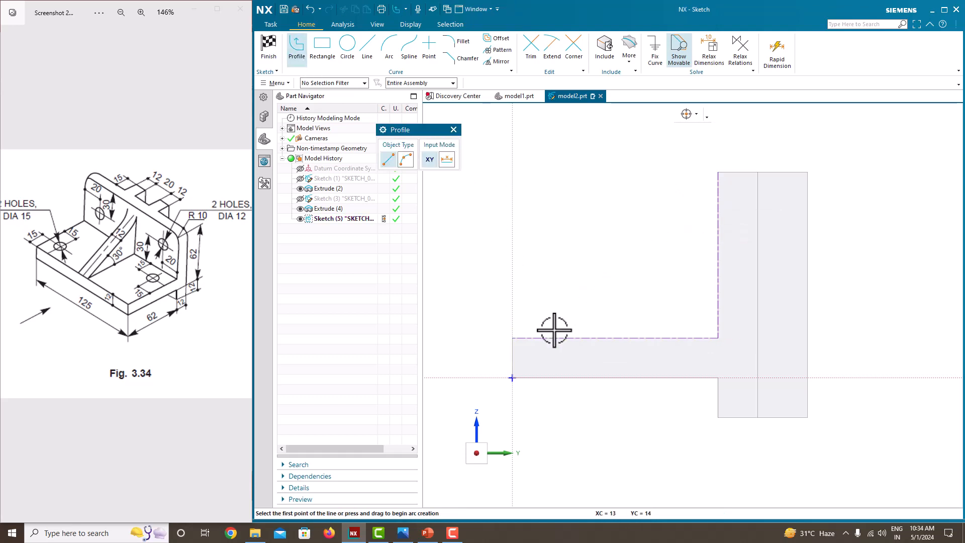
scroll(513, 337, "up", 4)
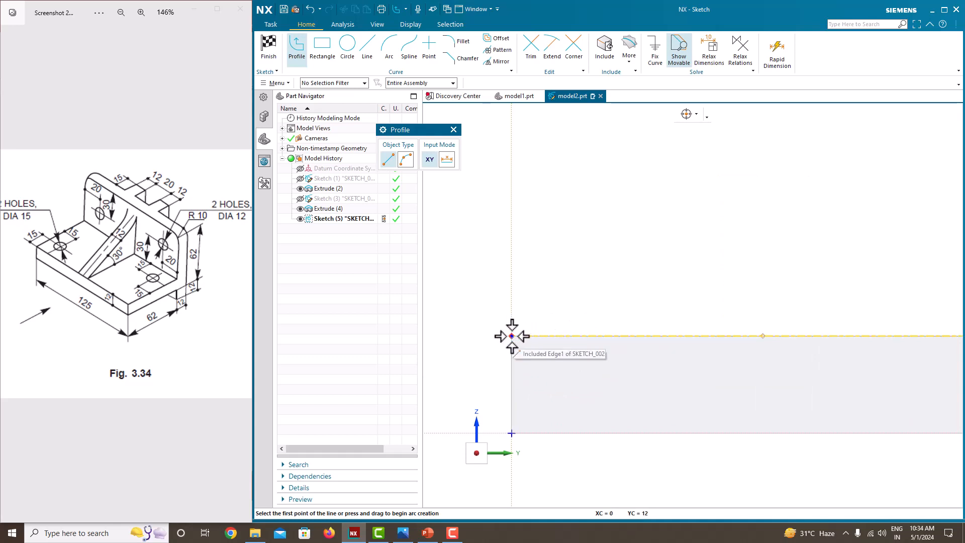
left_click(511, 336)
scroll(574, 315, "down", 4)
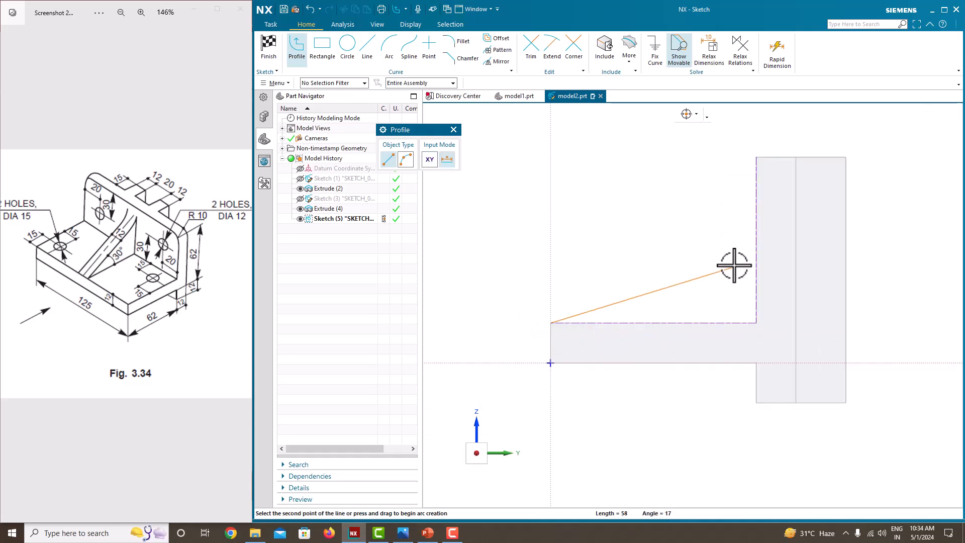
left_click(757, 201)
middle_click(687, 180)
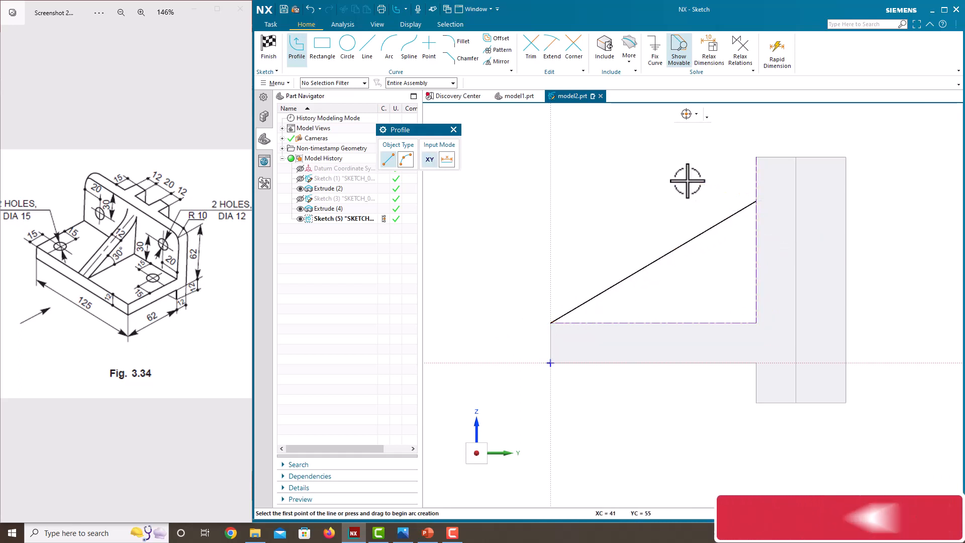
middle_click(687, 180)
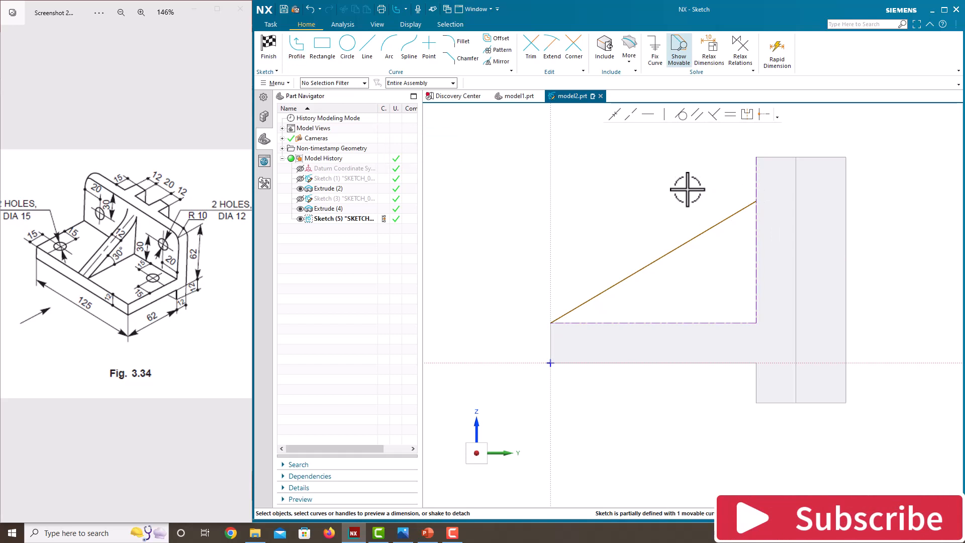
- Delete the vertical dimension on the diagonal line
left_click(728, 211)
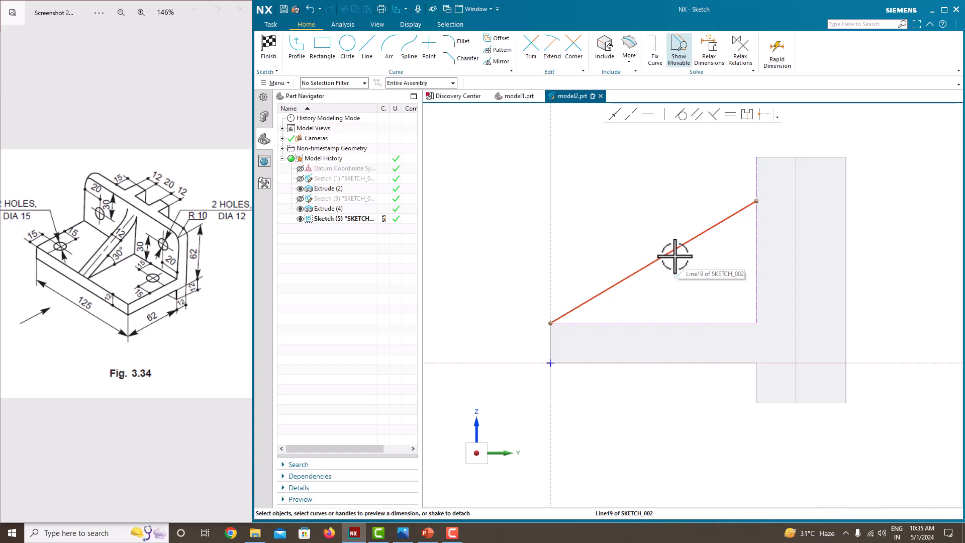
left_click(696, 325)
key("Escape")
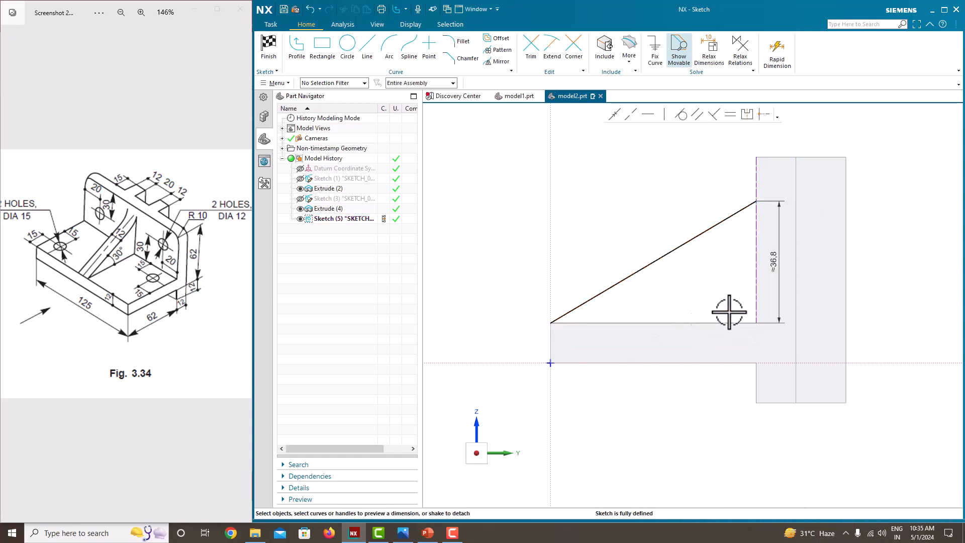
left_click(780, 269)
key("Delete")
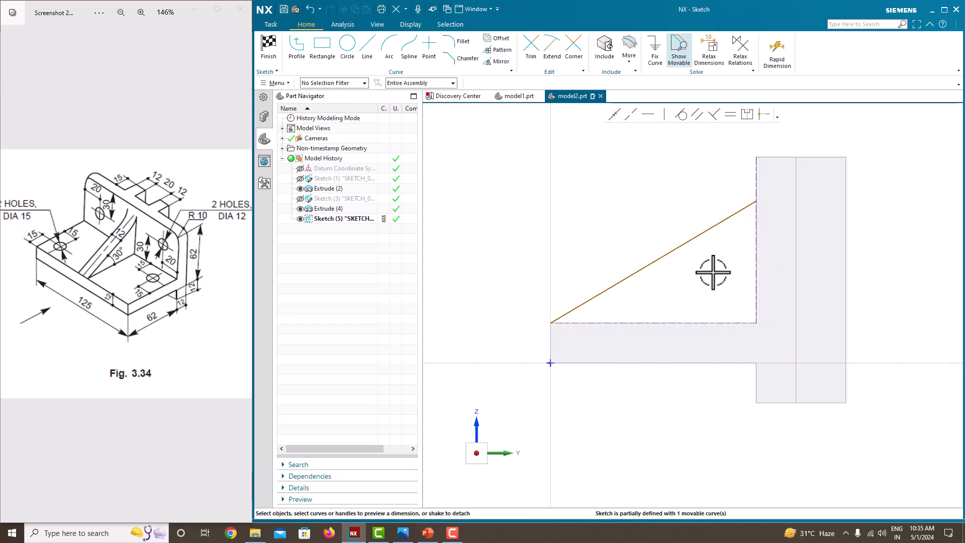
- Dimension the angle between the diagonal line and the horizontal axis as 30°, then finish the sketch
left_click(646, 269)
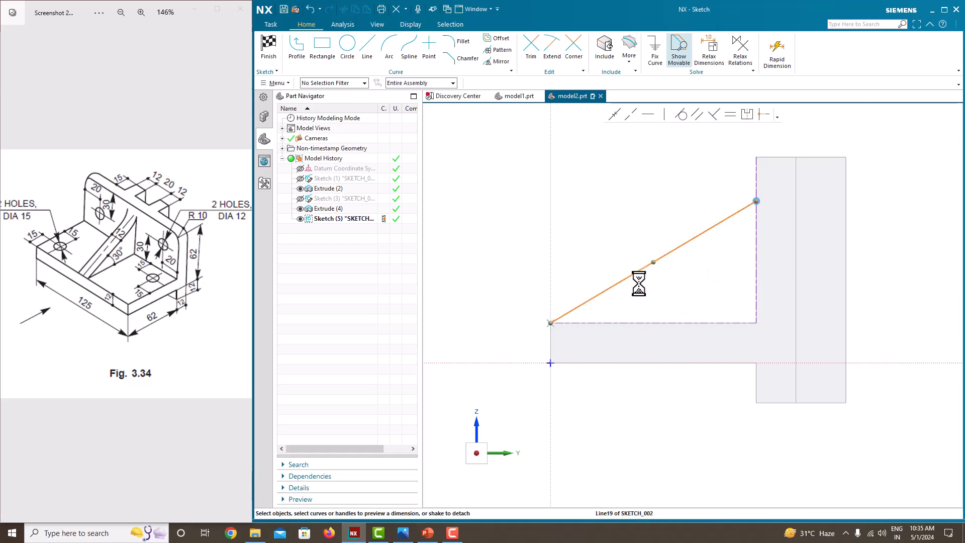
scroll(618, 334, "up", 2)
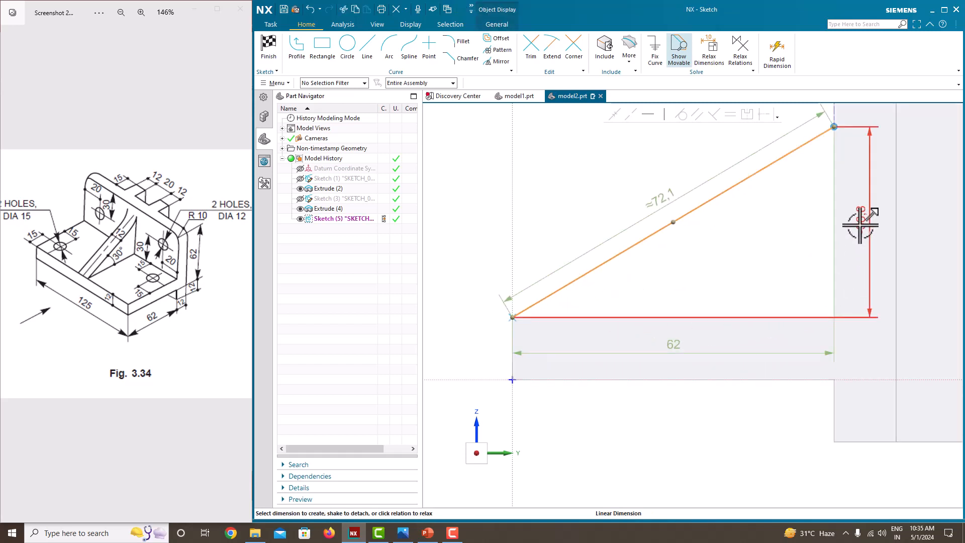
left_click(715, 380)
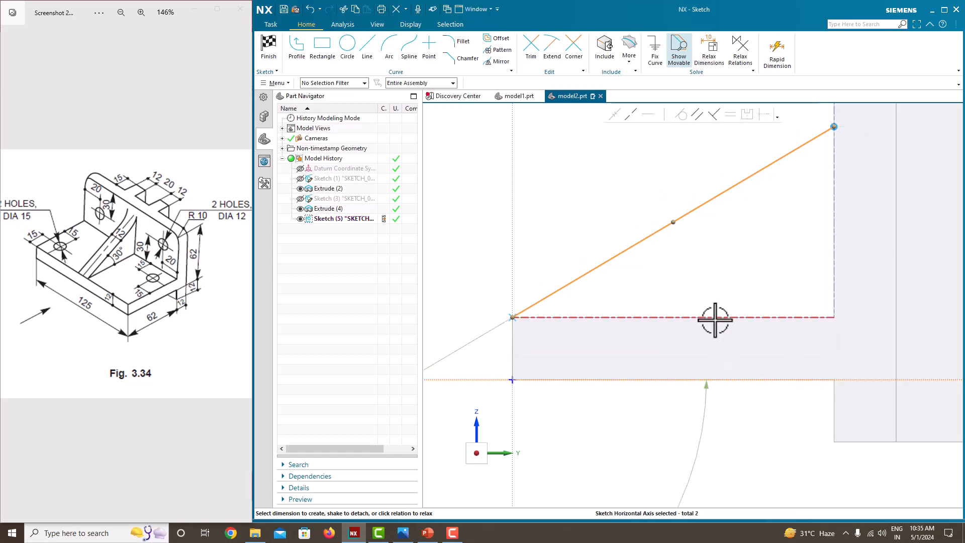
scroll(674, 329, "down", 3)
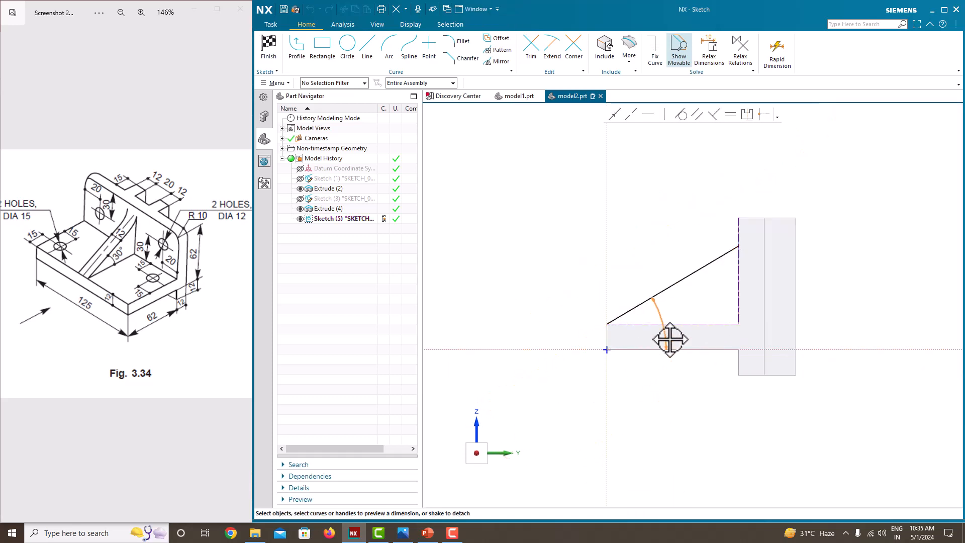
left_click(674, 319)
scroll(673, 319, "up", 2)
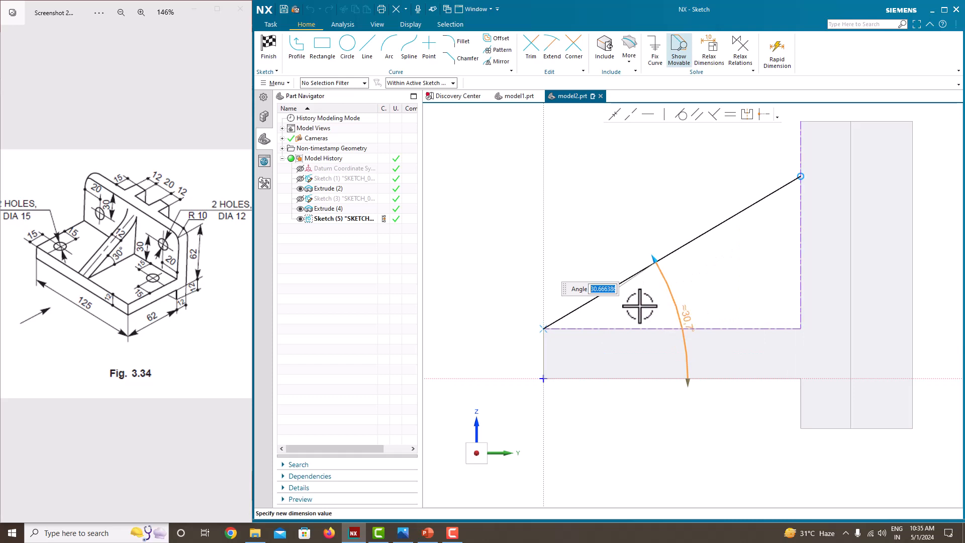
key("Return")
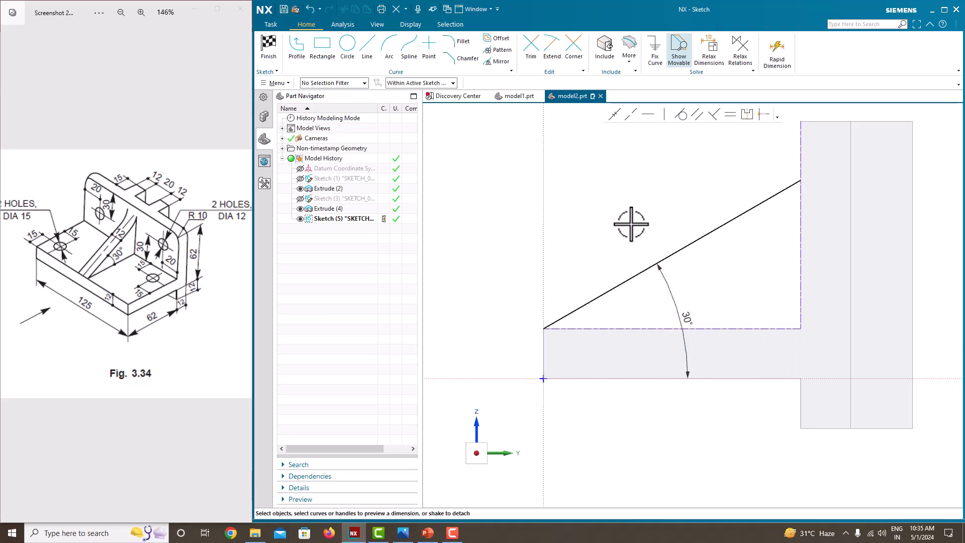
left_click_drag(689, 370, 672, 329)
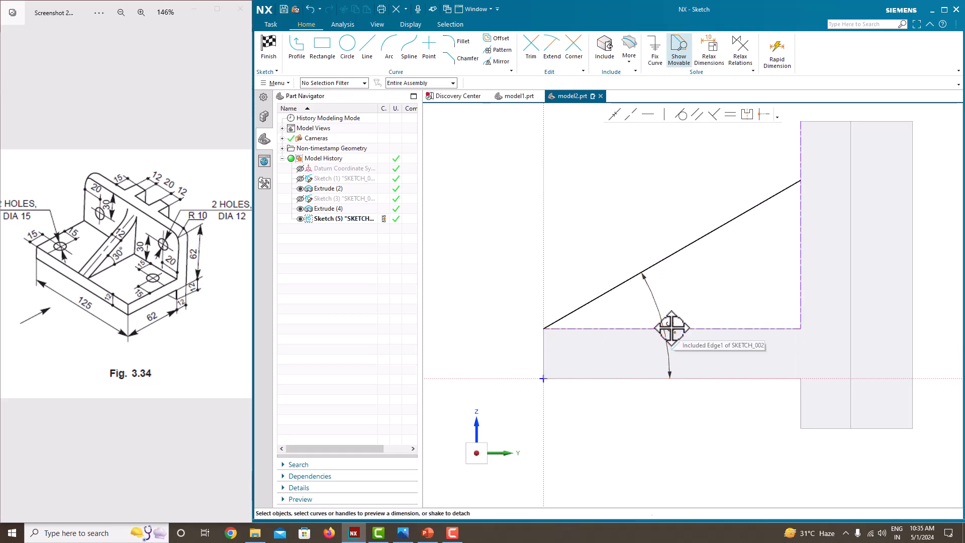
right_click(630, 204)
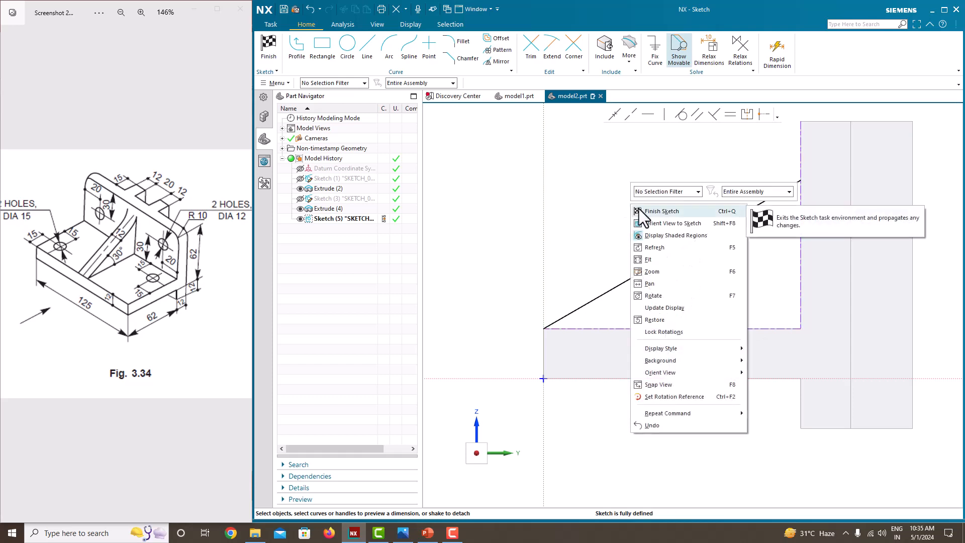
left_click(638, 210)
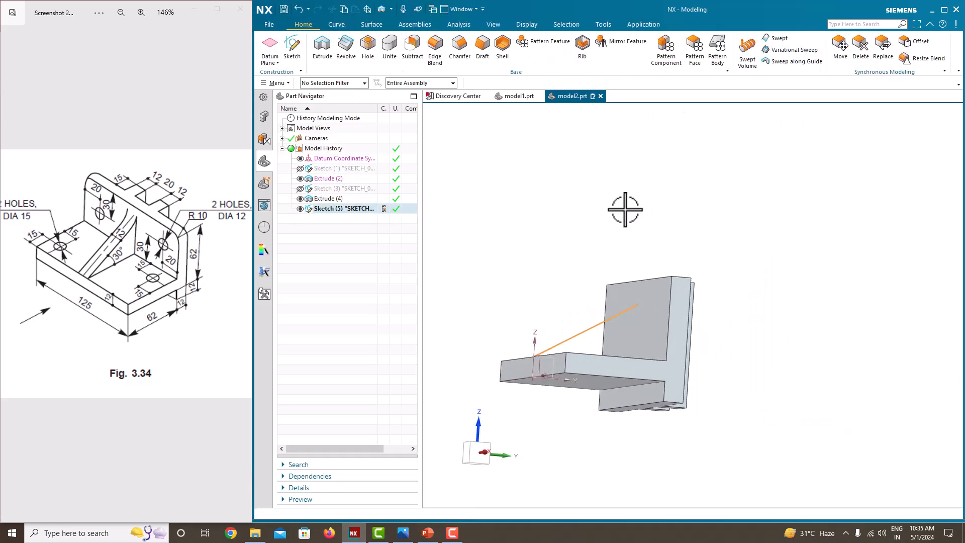
- Create a symmetric Rib from the diagonal line, parallel to the section plane, 12 mm thick
left_click(588, 50)
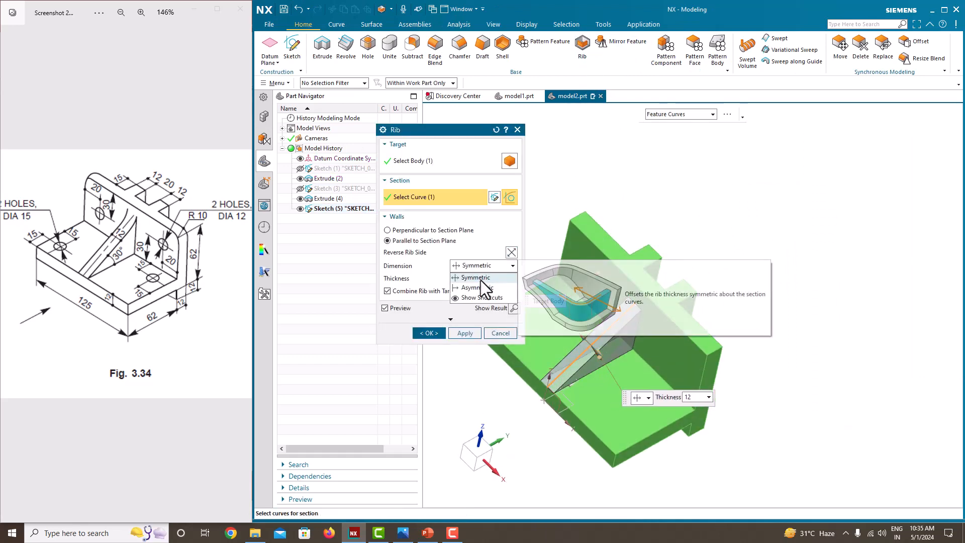
left_click(477, 280)
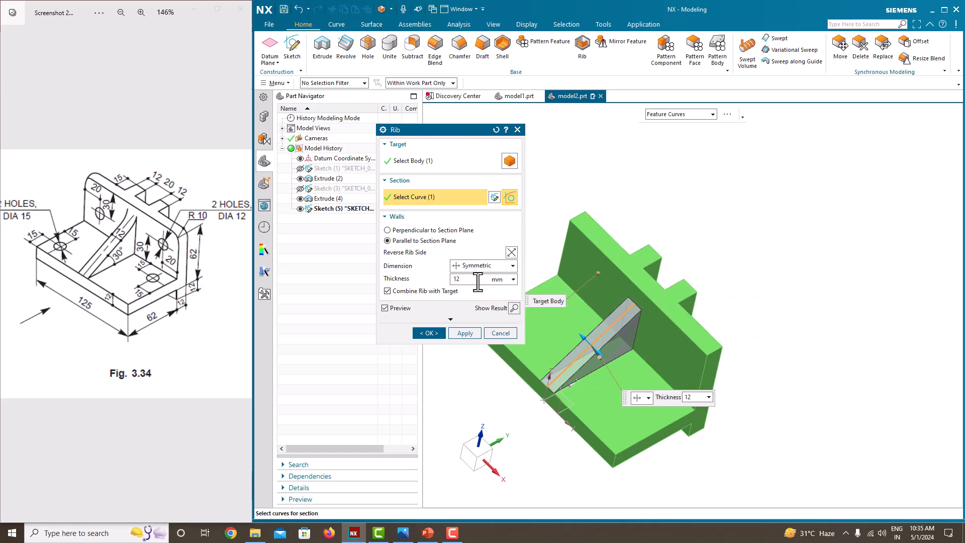
left_click(441, 332)
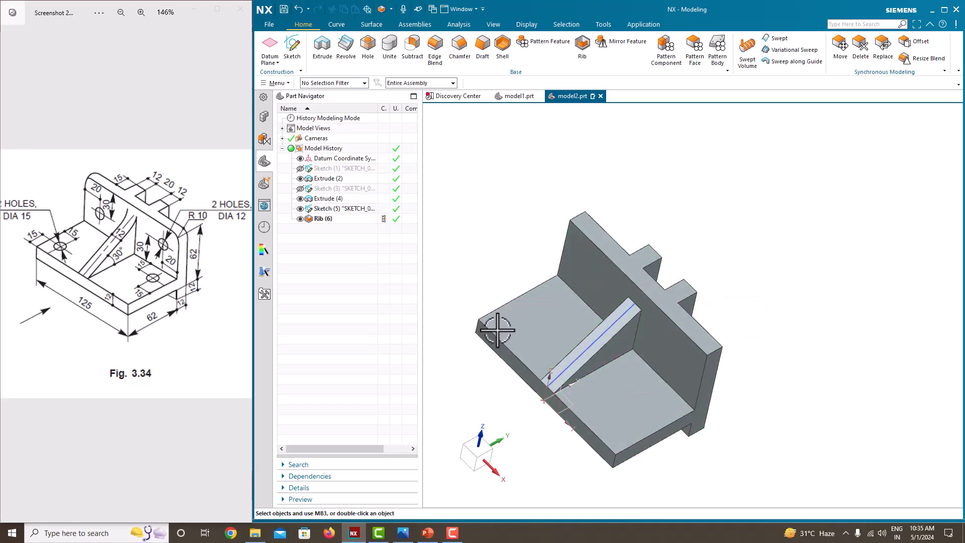
- Create a new sketch on the upright's vertical face
middle_click_drag(574, 340, 600, 309)
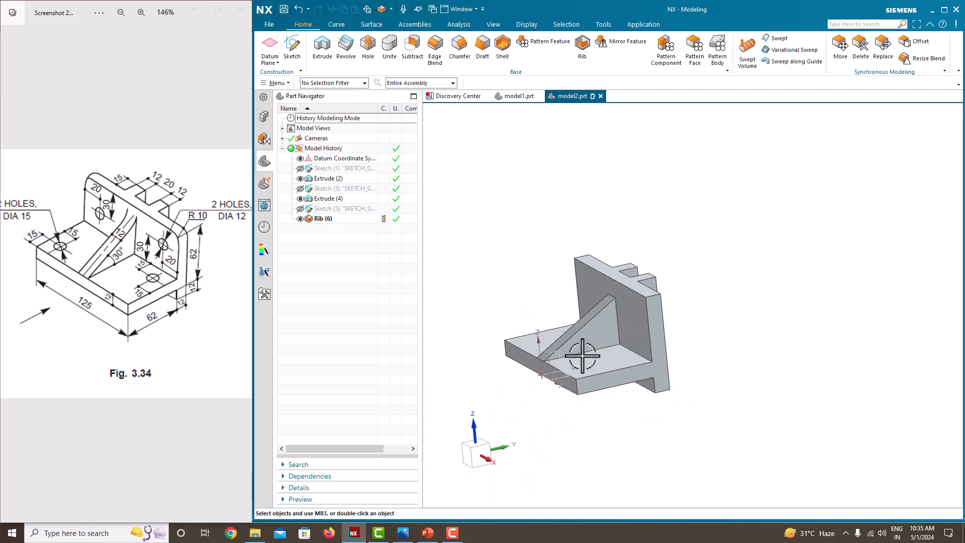
scroll(582, 355, "up", 2)
scroll(633, 349, "down", 3)
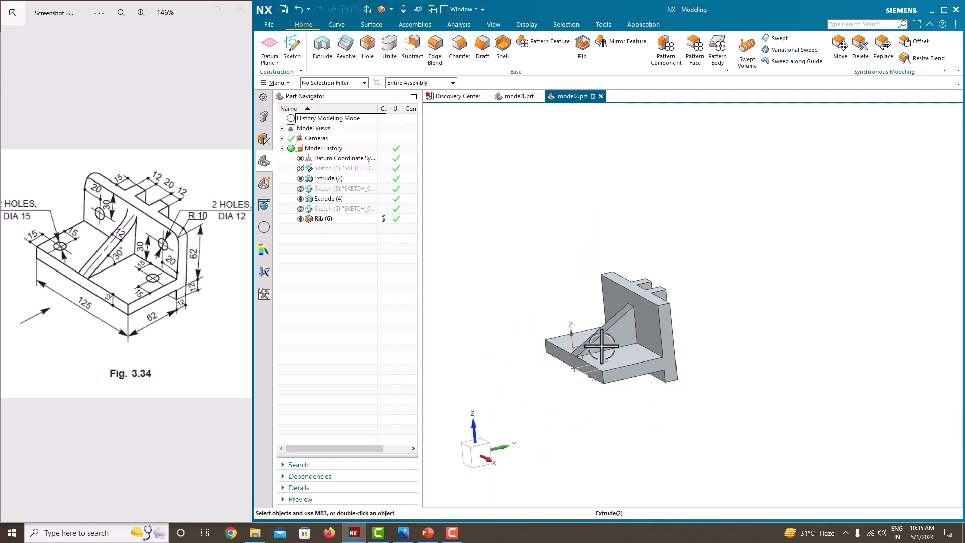
middle_click_drag(603, 345, 625, 356)
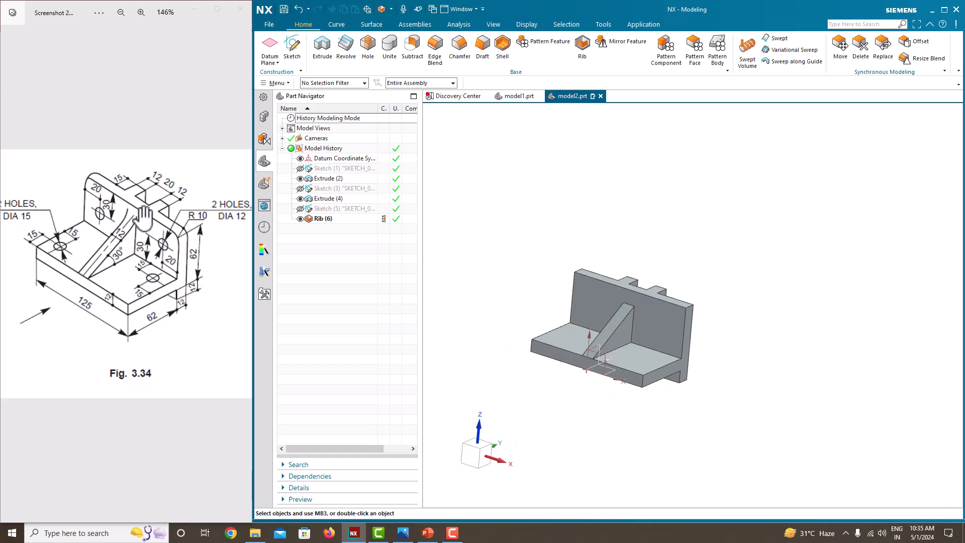
scroll(623, 317, "up", 2)
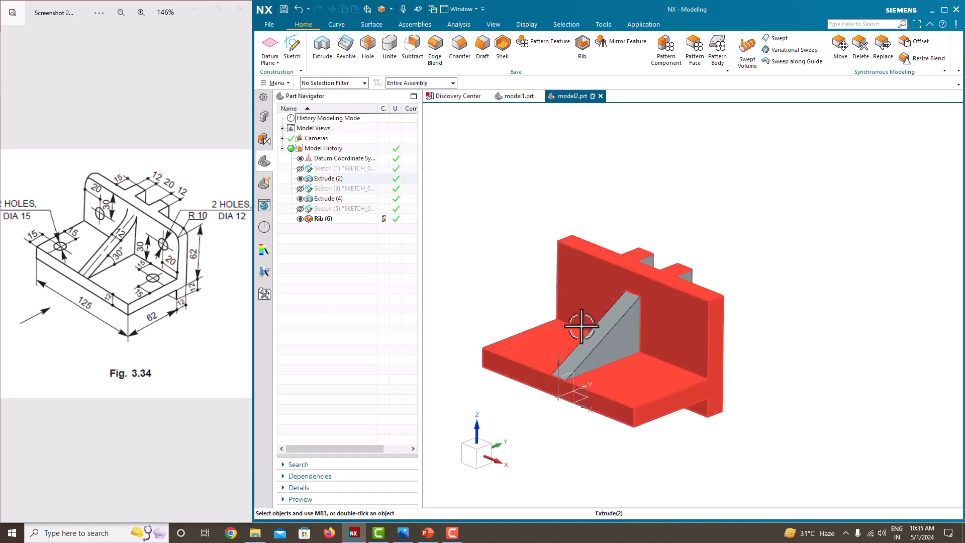
left_click(293, 49)
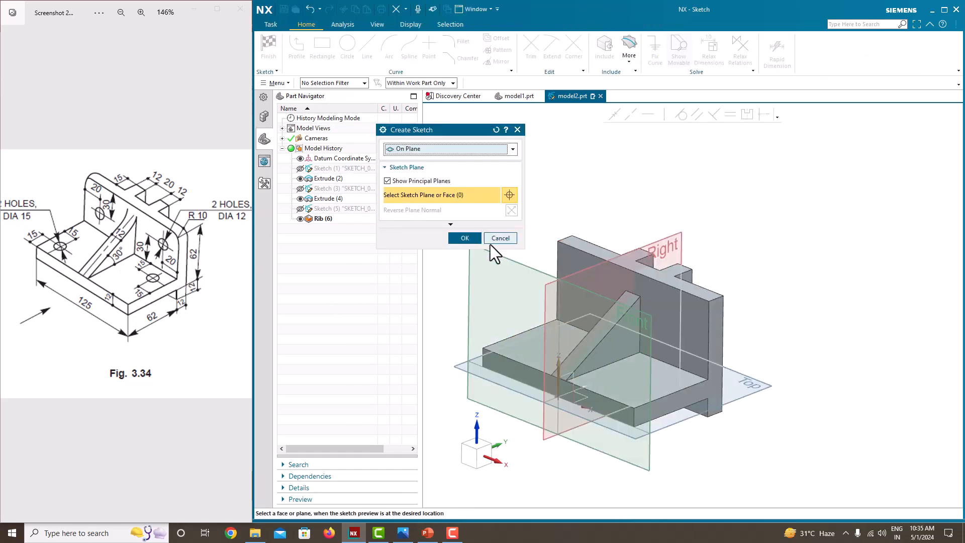
left_click(517, 346)
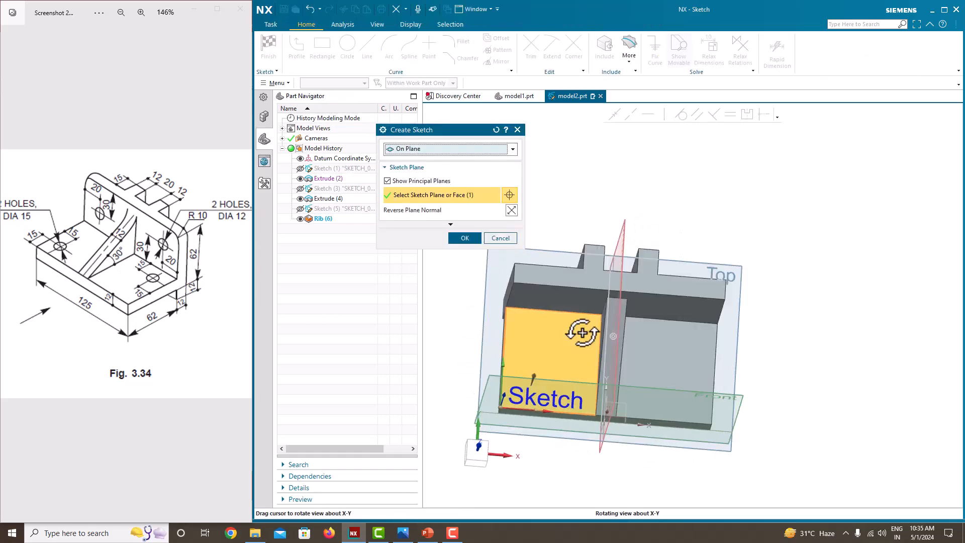
left_click(465, 240)
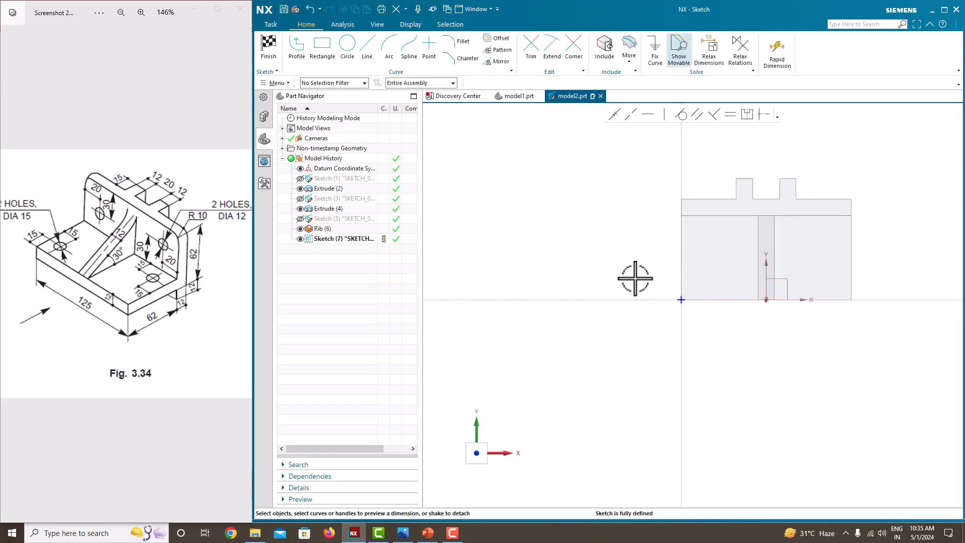
- Draw two circles on the upright, one near its lower-left corner and one near its upper-right corner
left_click(340, 50)
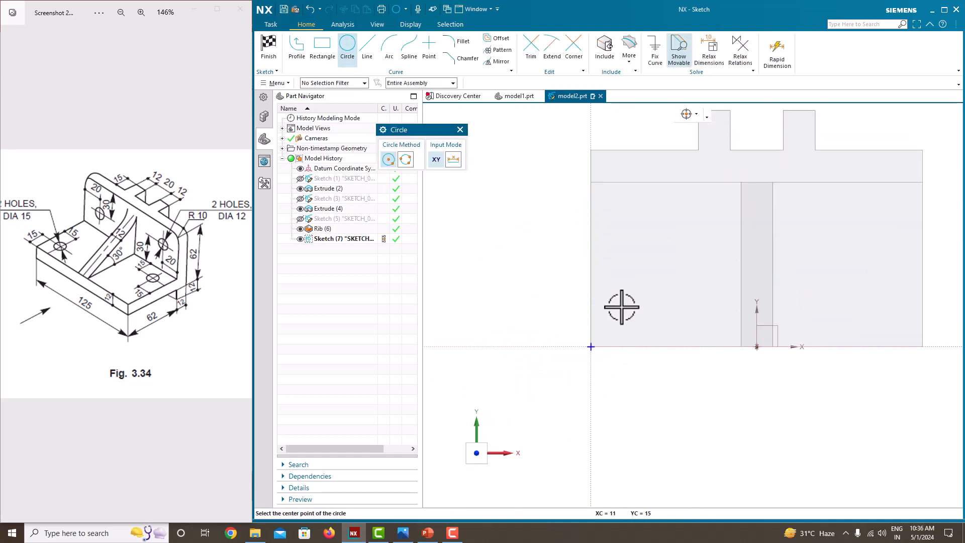
left_click(627, 312)
left_click(626, 298)
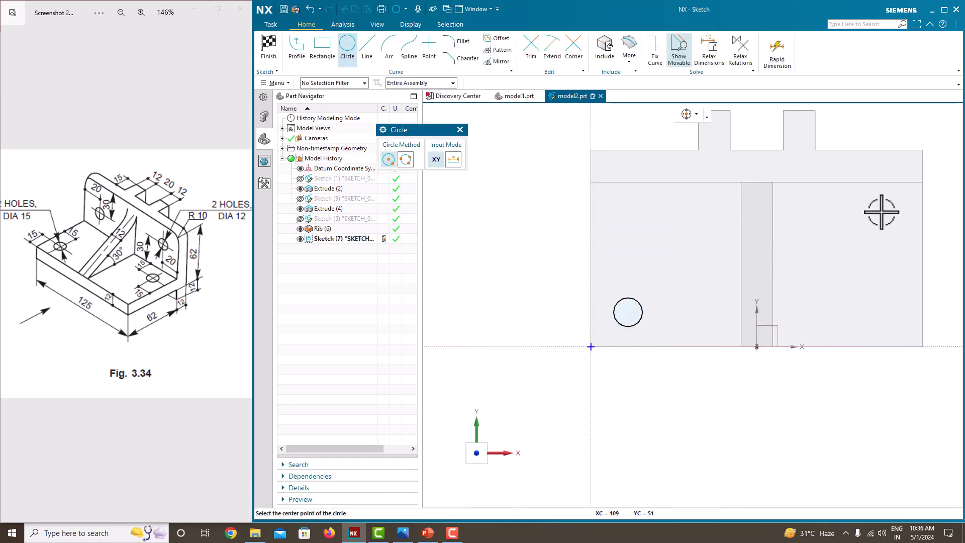
left_click(882, 211)
left_click(864, 205)
key("Escape")
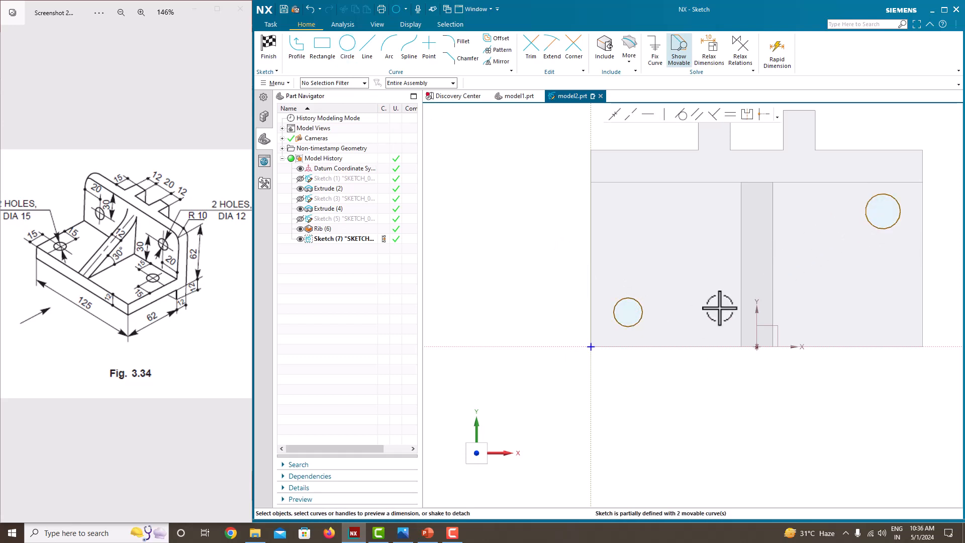
- Constrain the two circles to be equal in size
left_click_drag(156, 234, 176, 228)
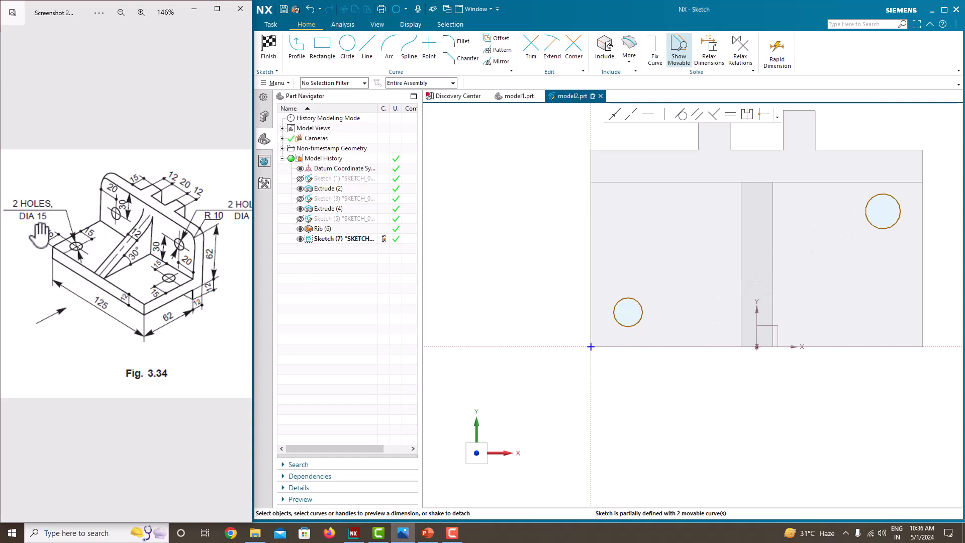
left_click(882, 224)
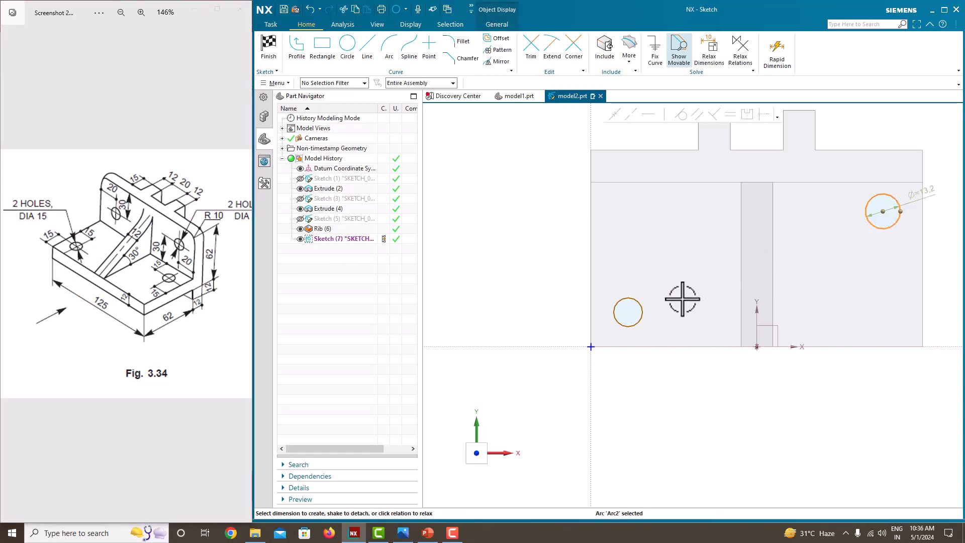
left_click(636, 312)
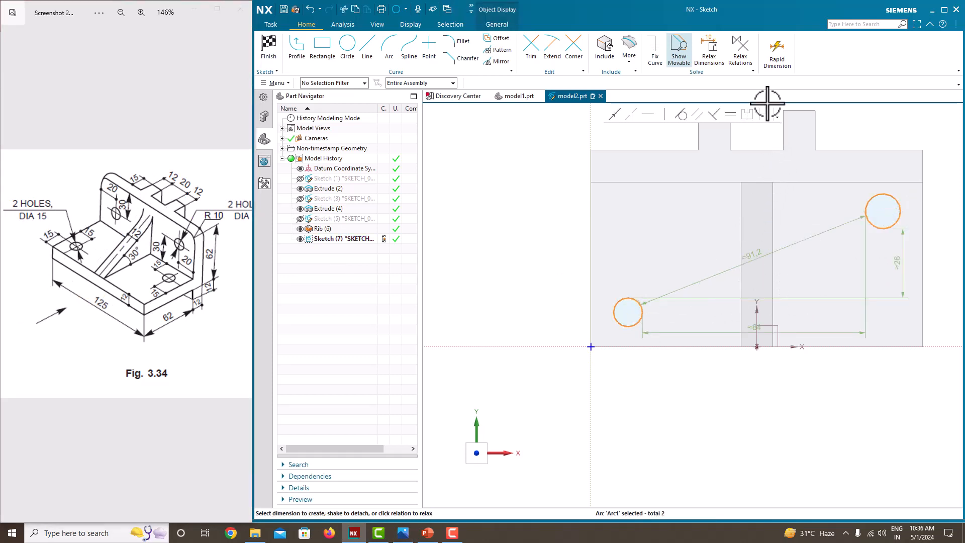
left_click(728, 116)
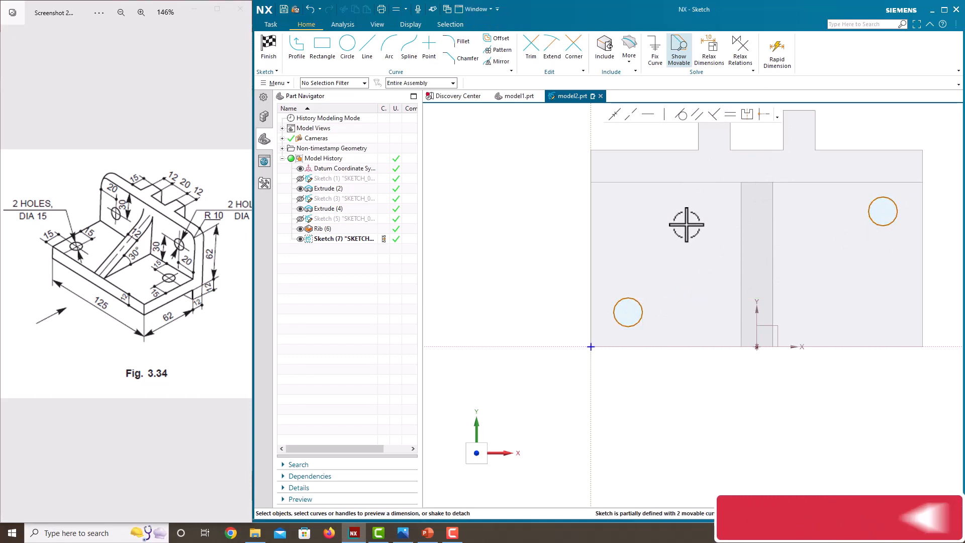
- Locate the lower circle's centre 15 from the bottom edge and 15 from the left edge
left_click(629, 311)
left_click(641, 346)
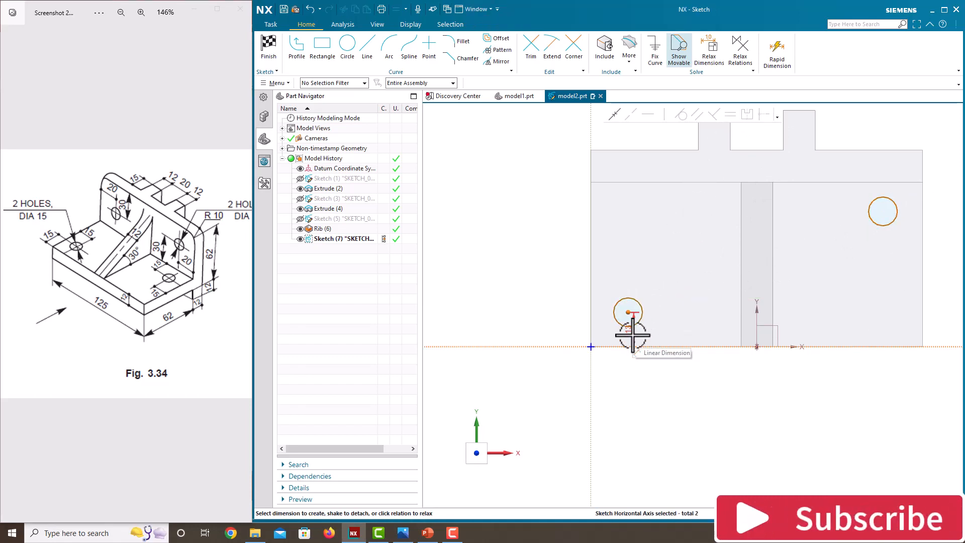
left_click(633, 336)
type("15")
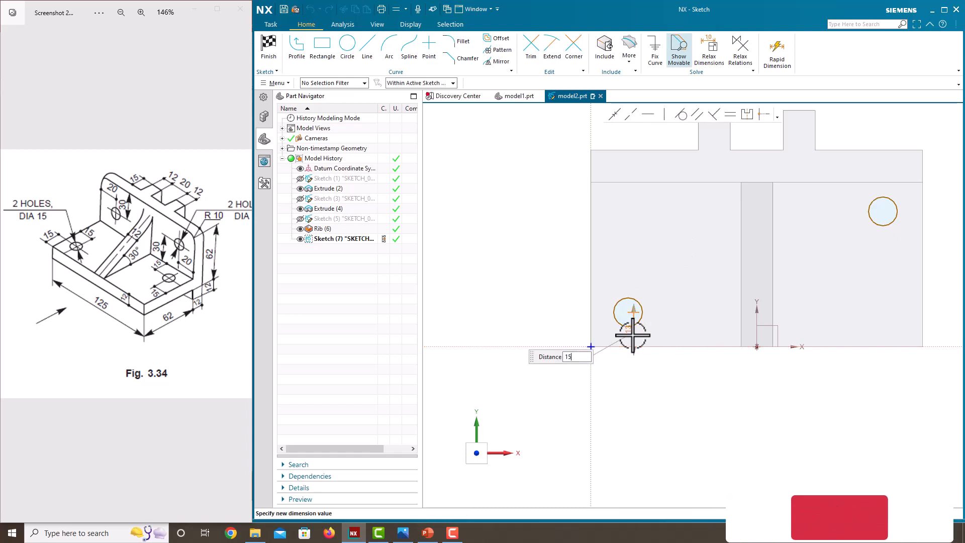
key("Return")
left_click(551, 276)
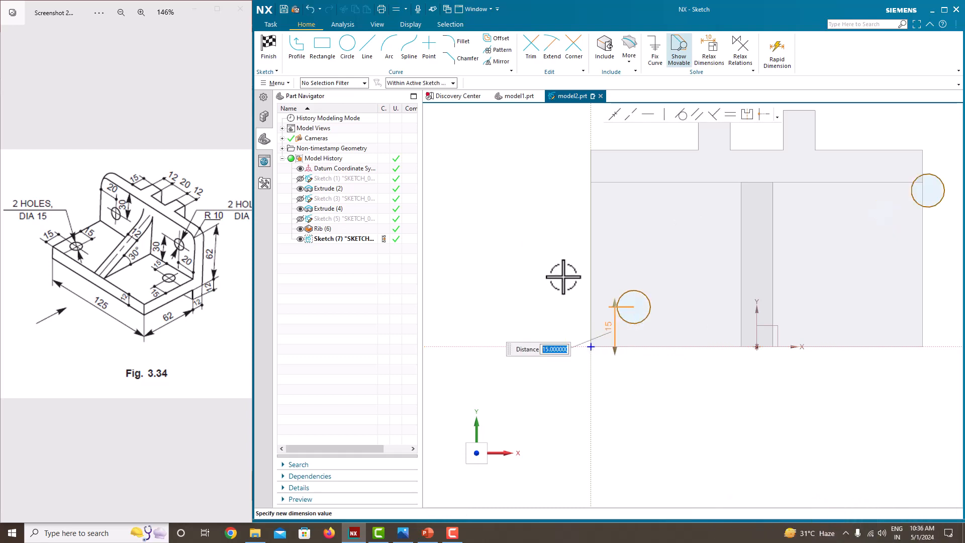
left_click(624, 296)
left_click(593, 276)
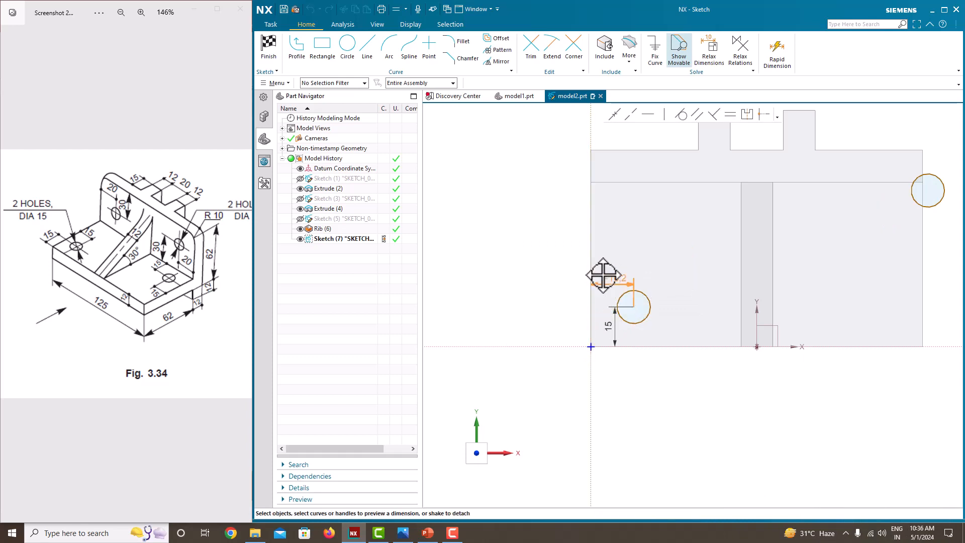
left_click(603, 276)
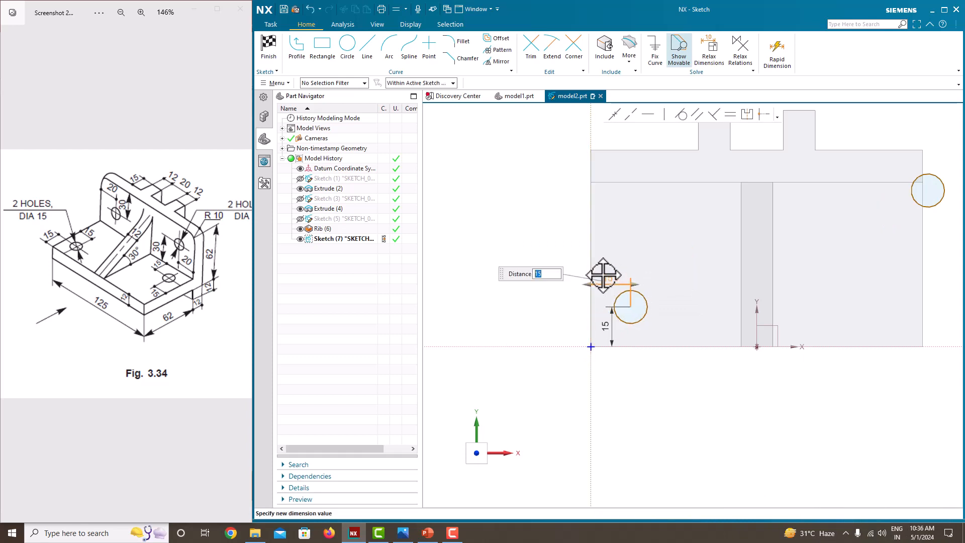
key("Return")
- Dimension the upper circle's centre 15 below the upright's top edge
scroll(646, 254, "down", 3)
scroll(793, 220, "up", 3)
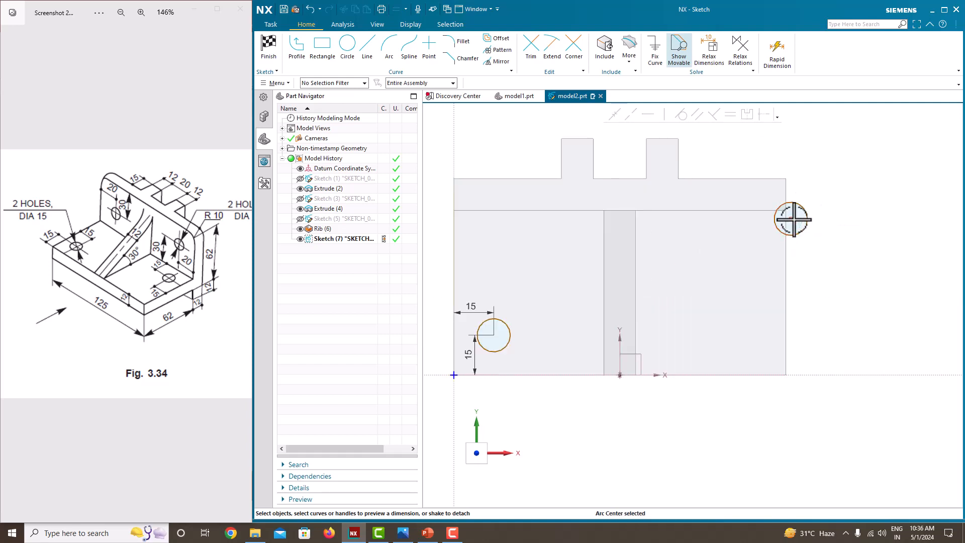
left_click(744, 213)
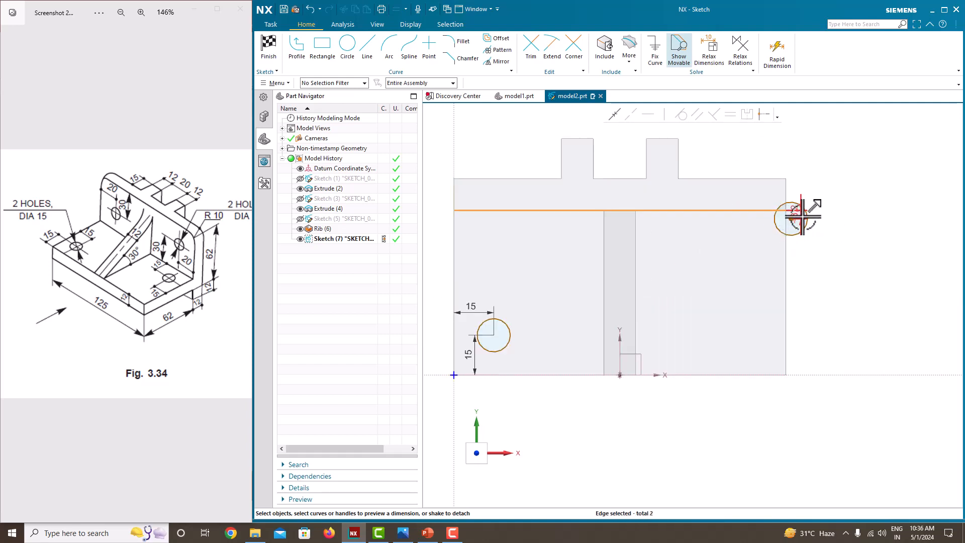
left_click(746, 223)
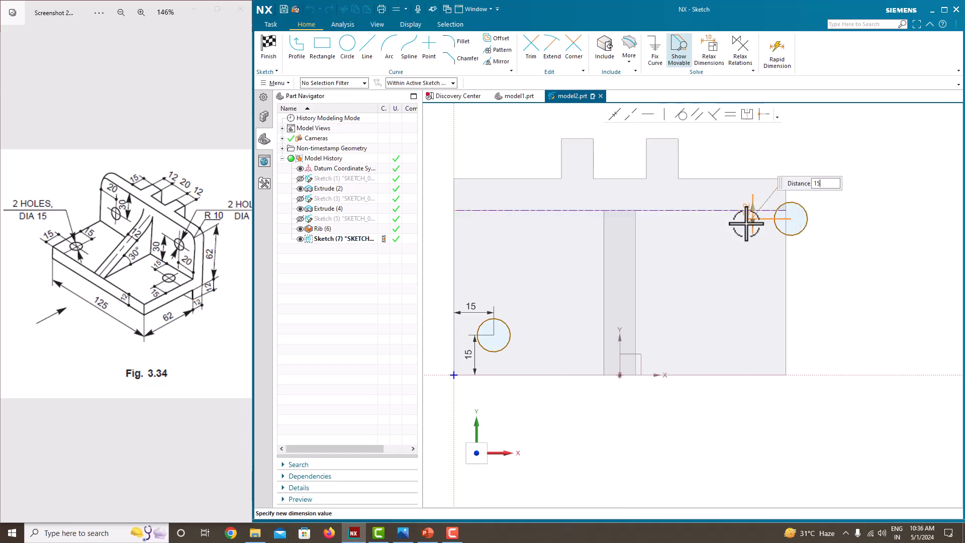
type("15")
key("Return")
left_click(825, 235)
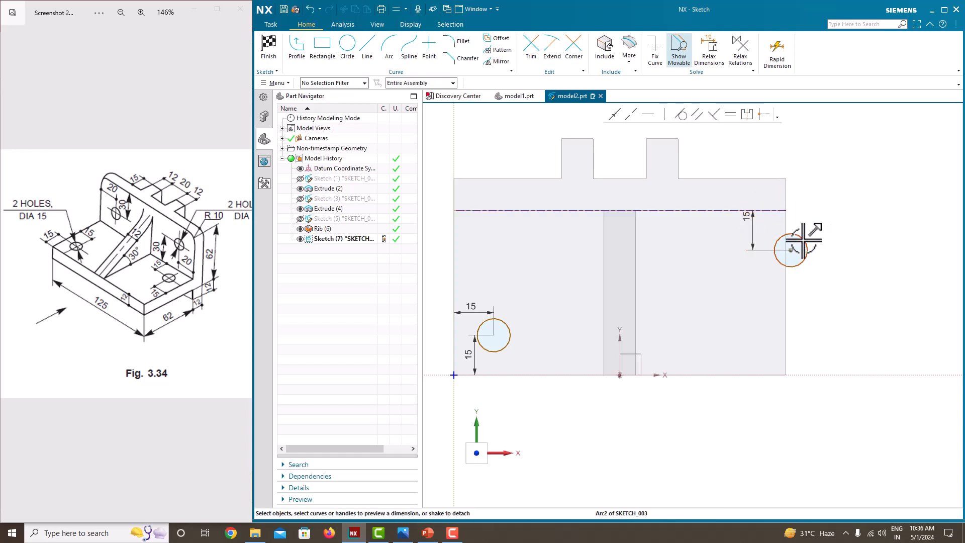
- Dimension the upper circle's centre 15 from the upright's right edge
left_click_drag(804, 240, 755, 242)
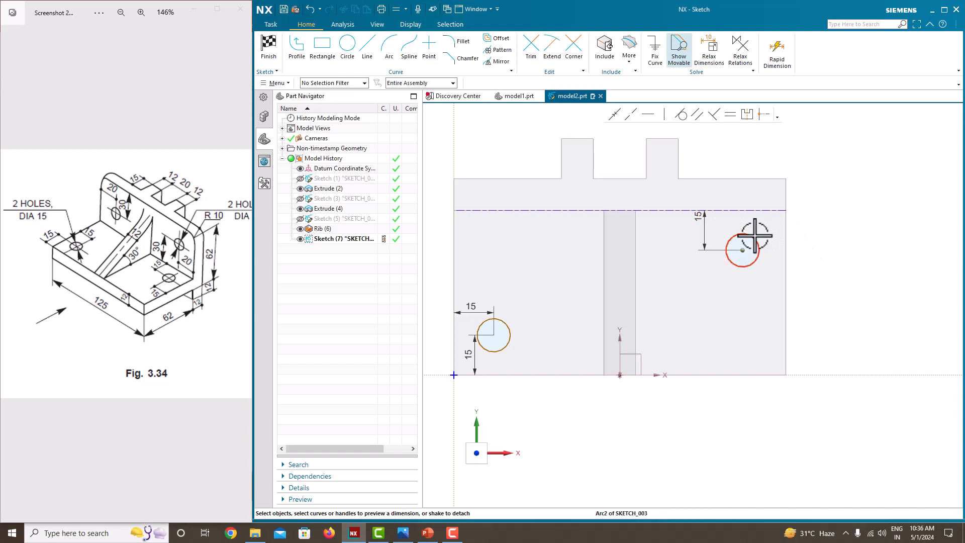
left_click(743, 249)
left_click(788, 255)
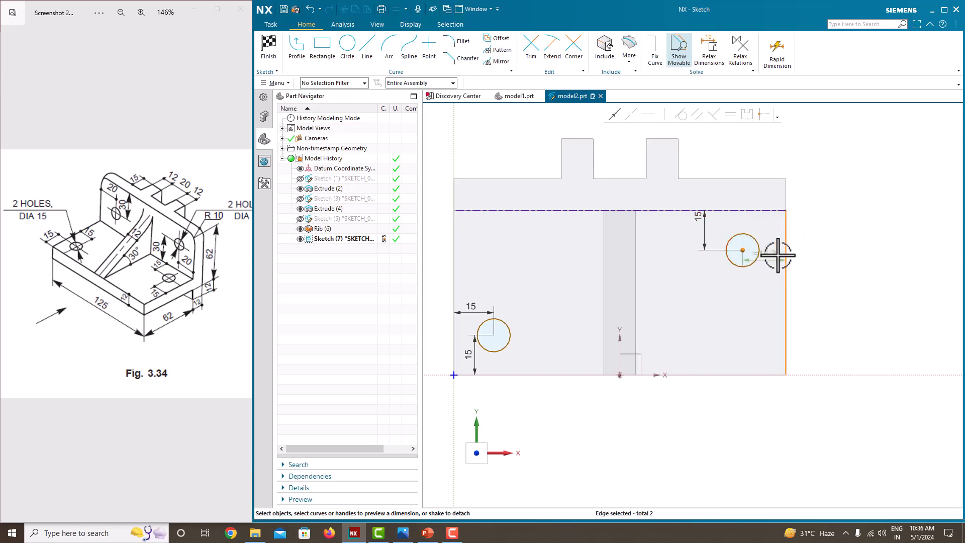
left_click(773, 256)
type("15")
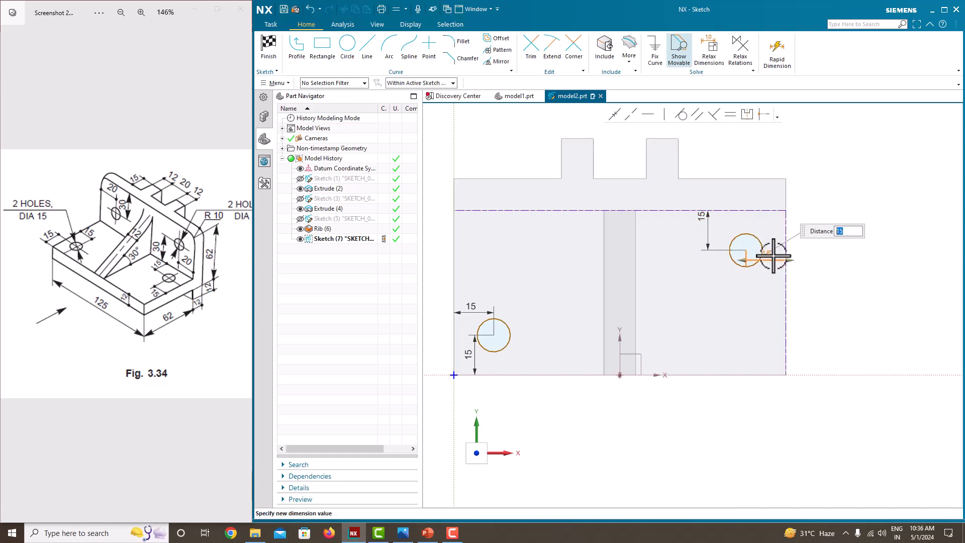
key("Return")
- Set the lower circle's diameter to 15 and finish the sketch
scroll(880, 269, "up", 3)
scroll(710, 297, "down", 1)
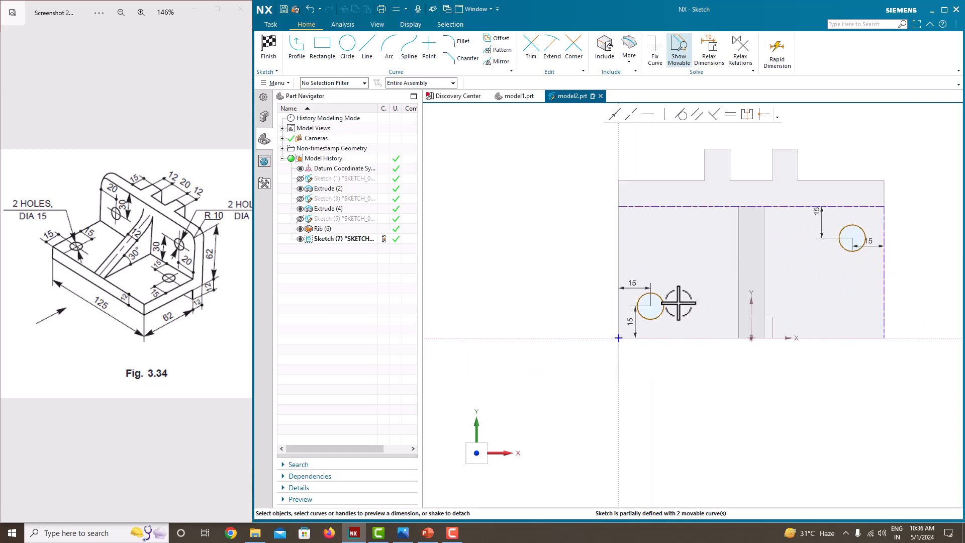
left_click(663, 301)
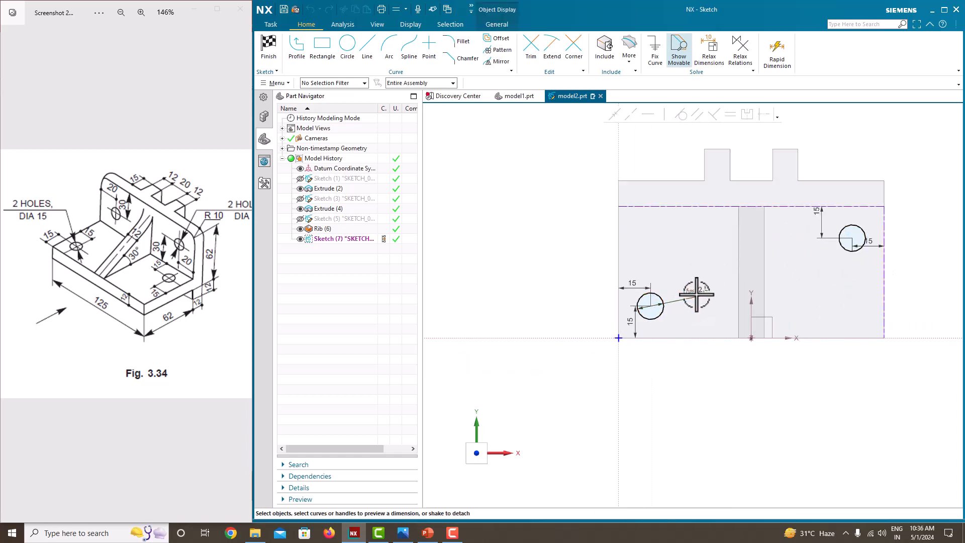
left_click(696, 296)
type("15")
key("Return")
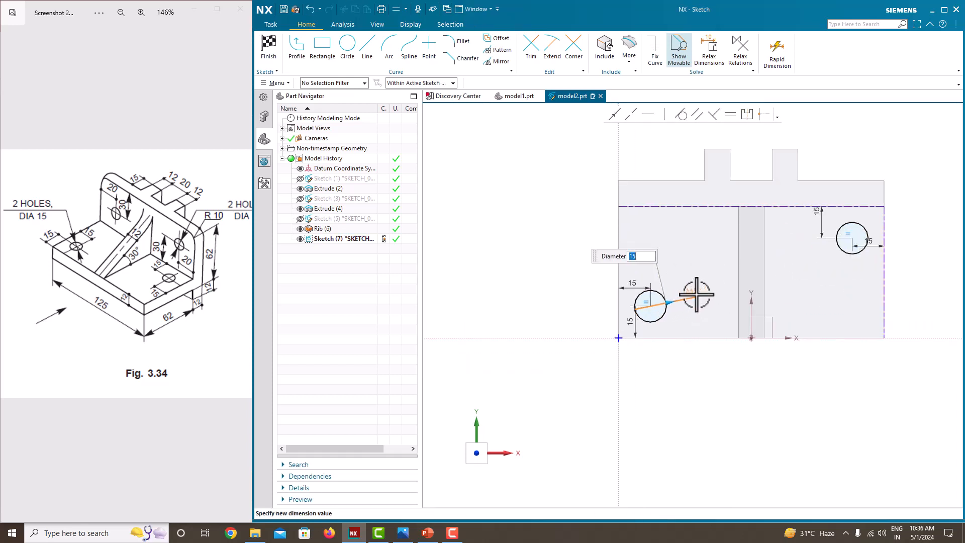
left_click(549, 239)
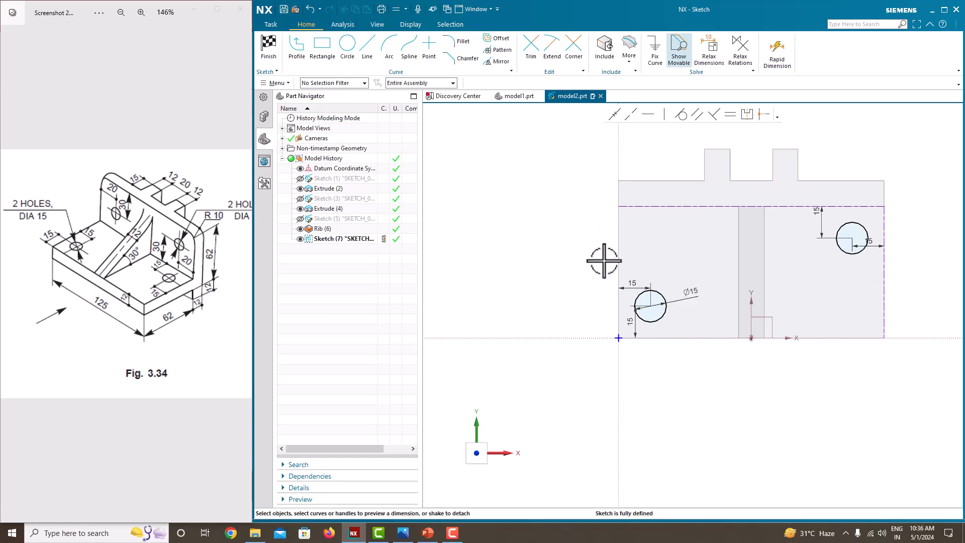
right_click(579, 232)
left_click(589, 236)
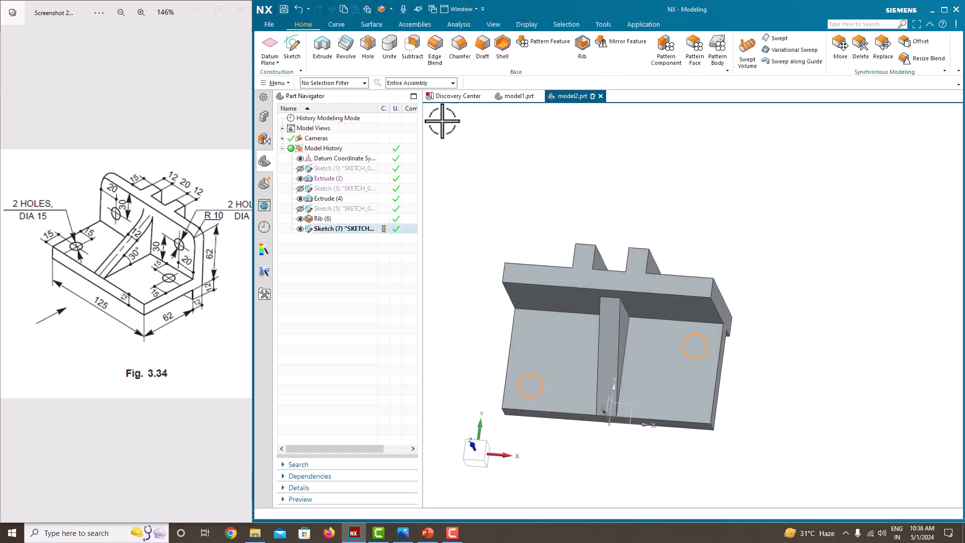
- Extrude the two circles as a subtracting cut, direction reversed, with the end set to Until Next
left_click(322, 45)
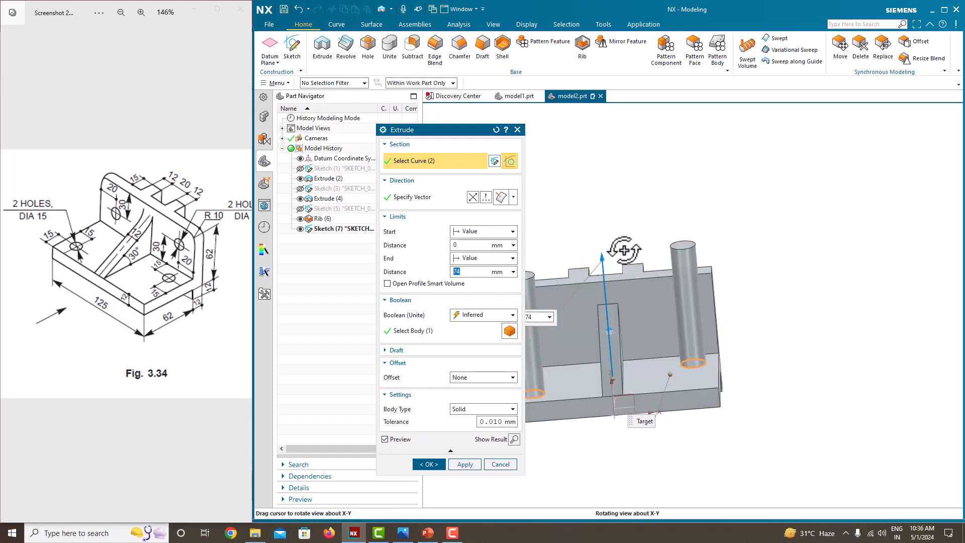
left_click_drag(607, 256, 620, 394)
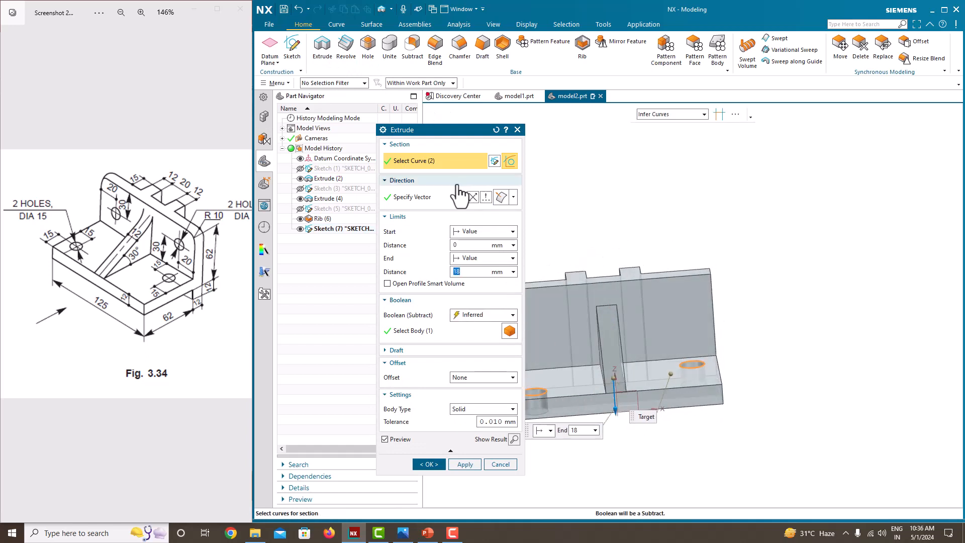
left_click(475, 259)
left_click(475, 300)
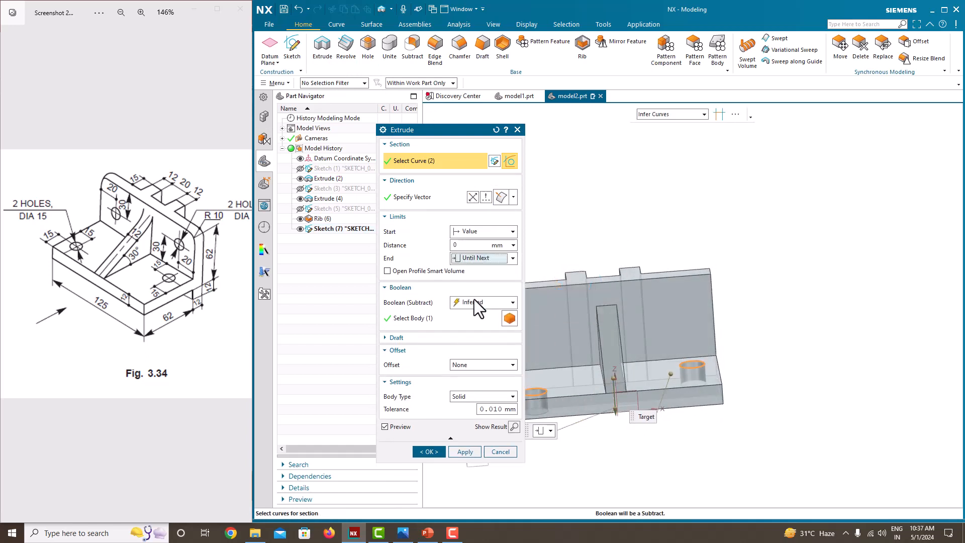
left_click(429, 452)
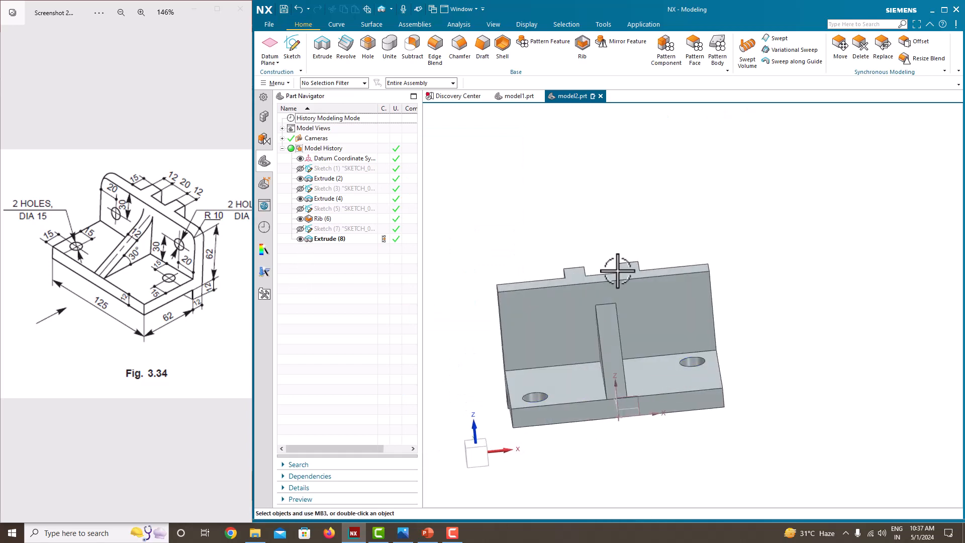
- Start a new sketch on the upright's vertical front face
scroll(671, 299, "down", 3)
middle_click_drag(671, 299, 686, 332)
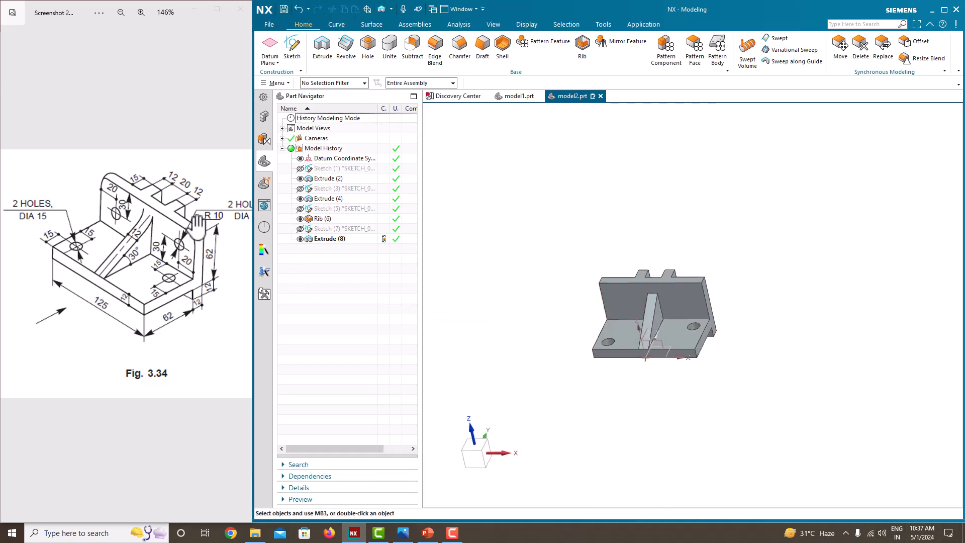
middle_click_drag(553, 258, 560, 247)
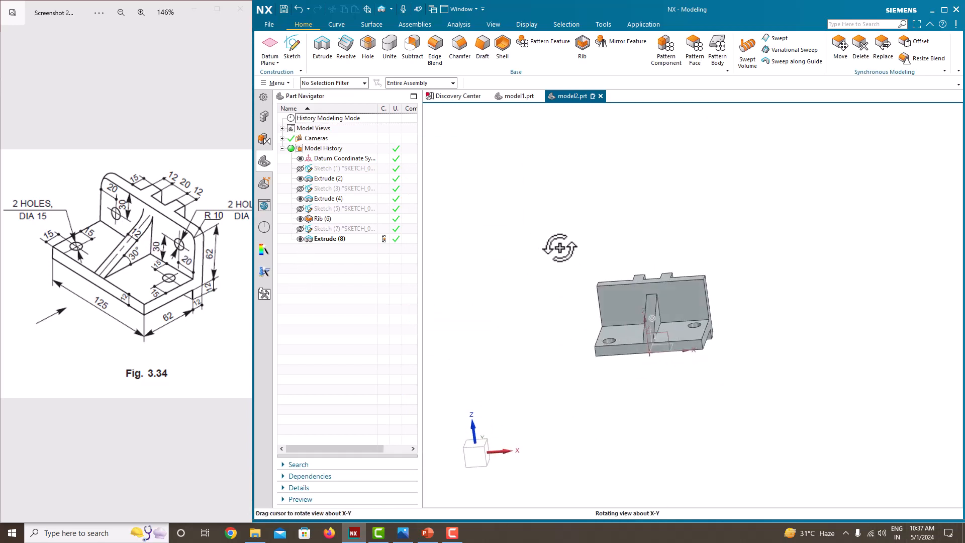
left_click(300, 55)
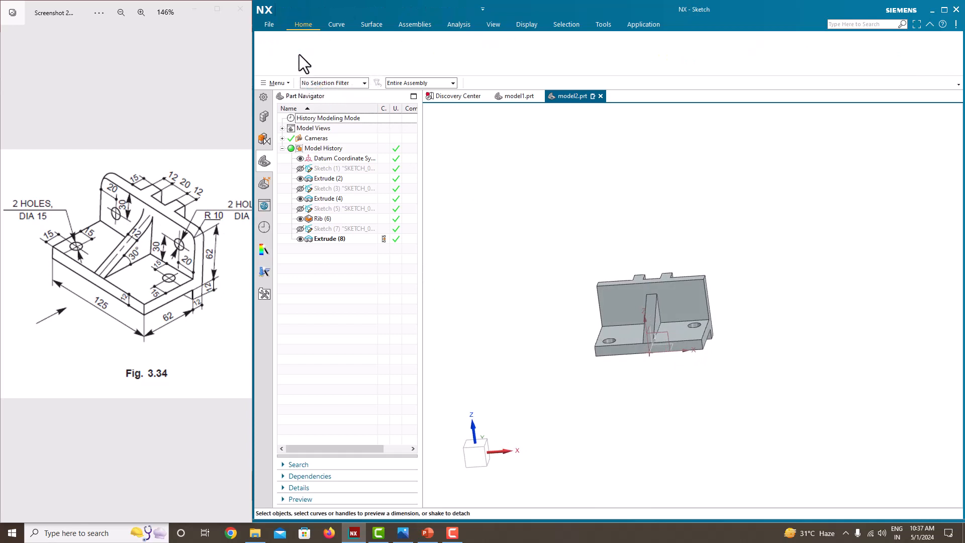
left_click(616, 300)
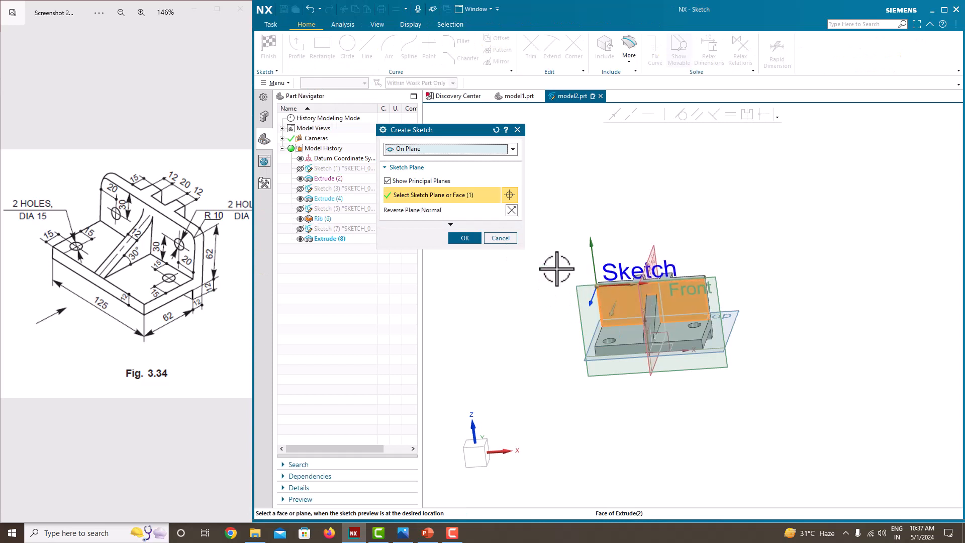
left_click(465, 238)
scroll(813, 316, "up", 4)
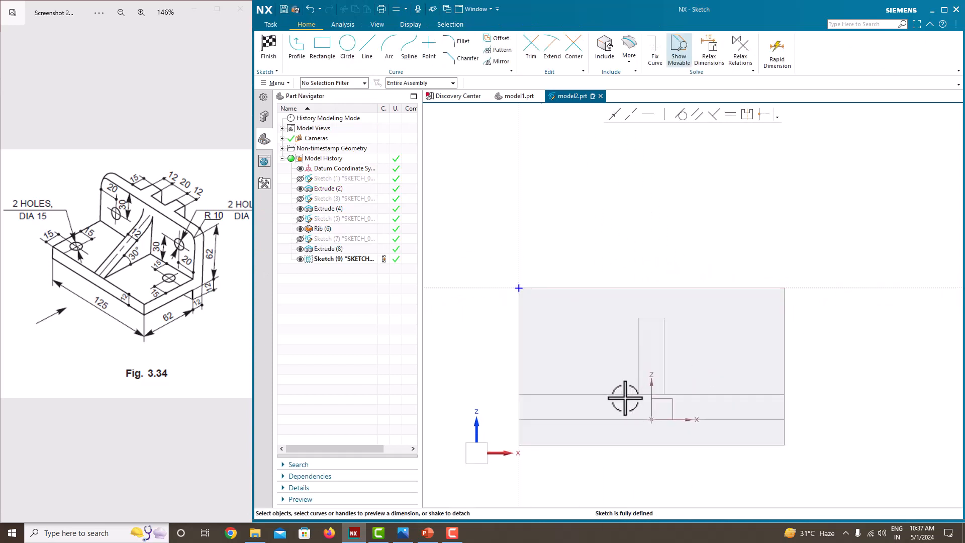
- Draw two circles on the face, one on each side of the rib
left_click(347, 46)
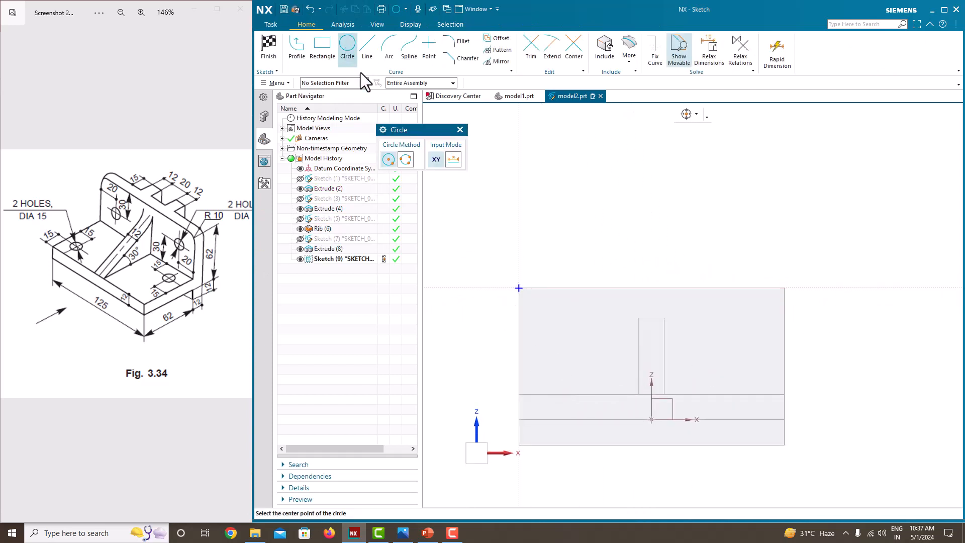
left_click(569, 347)
left_click(557, 333)
left_click(749, 346)
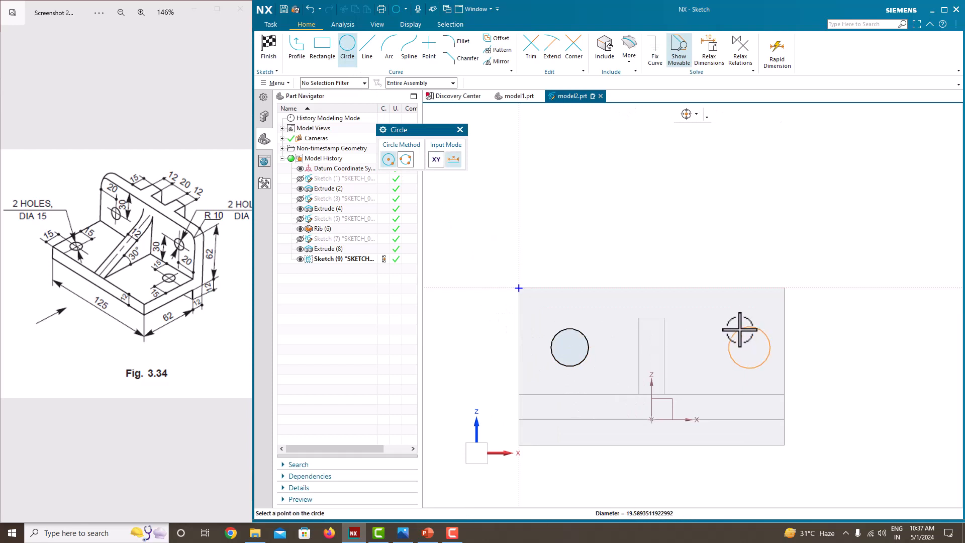
key("Escape")
- Constrain the two new circles to be equal in size
left_click(587, 341)
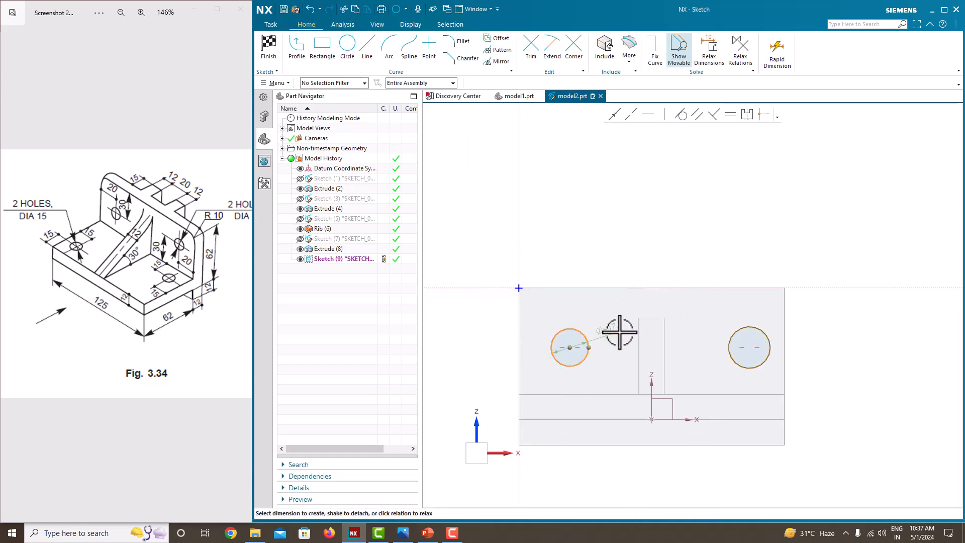
left_click(753, 328)
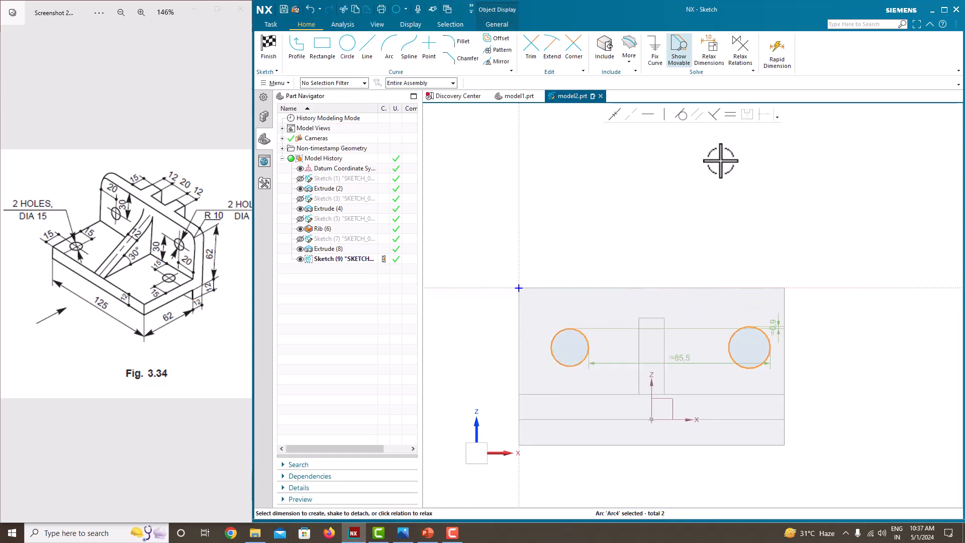
left_click(729, 115)
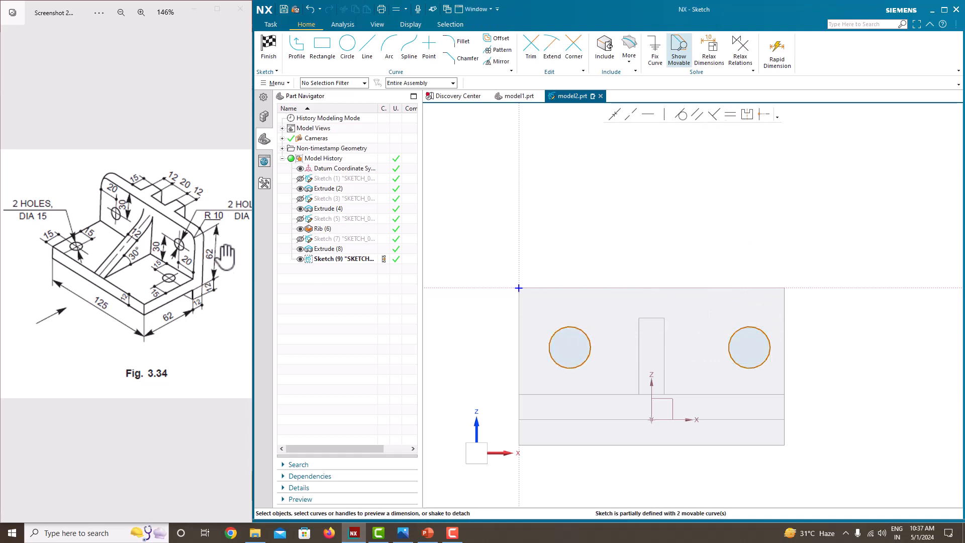
- Set the left circle's diameter to 12, scaling the entire sketch
left_click_drag(225, 251, 171, 250)
left_click(576, 327)
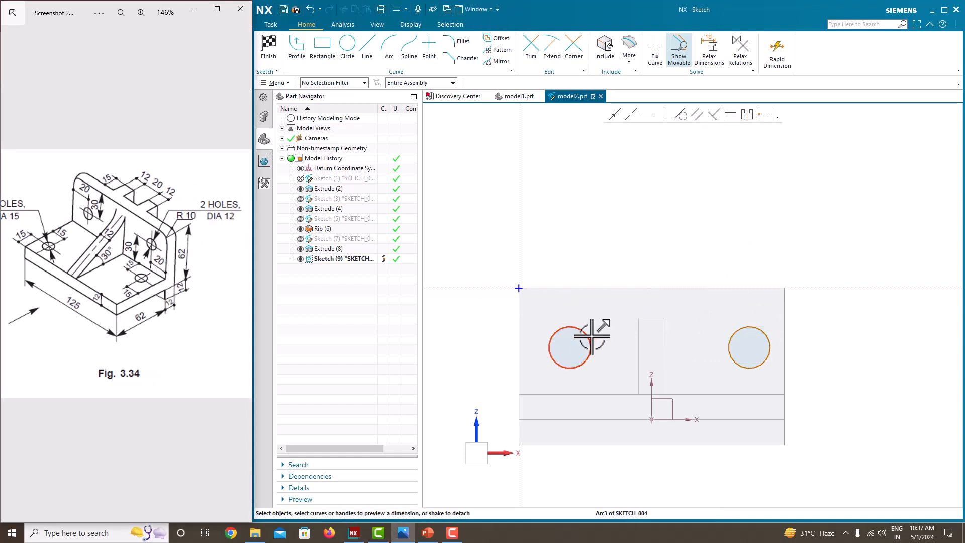
left_click(625, 326)
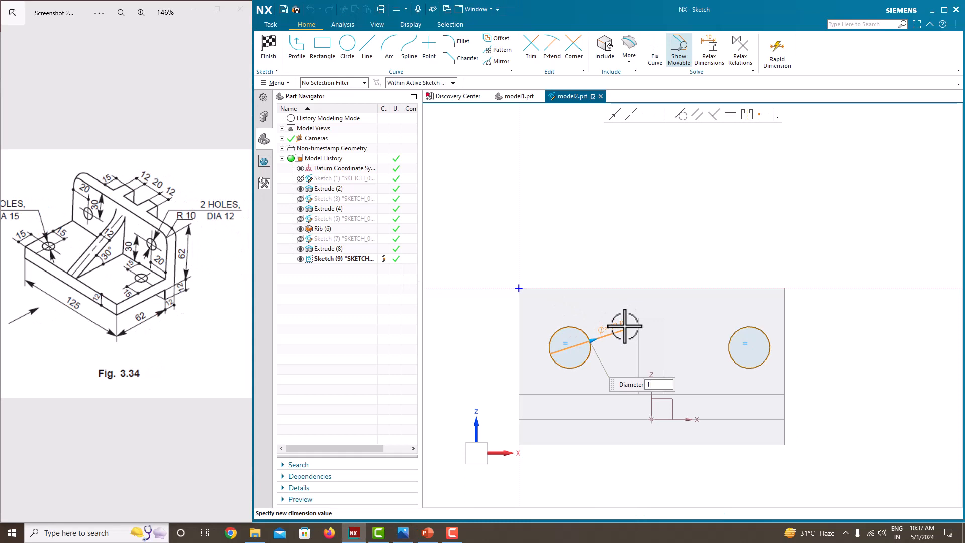
type("12")
key("Return")
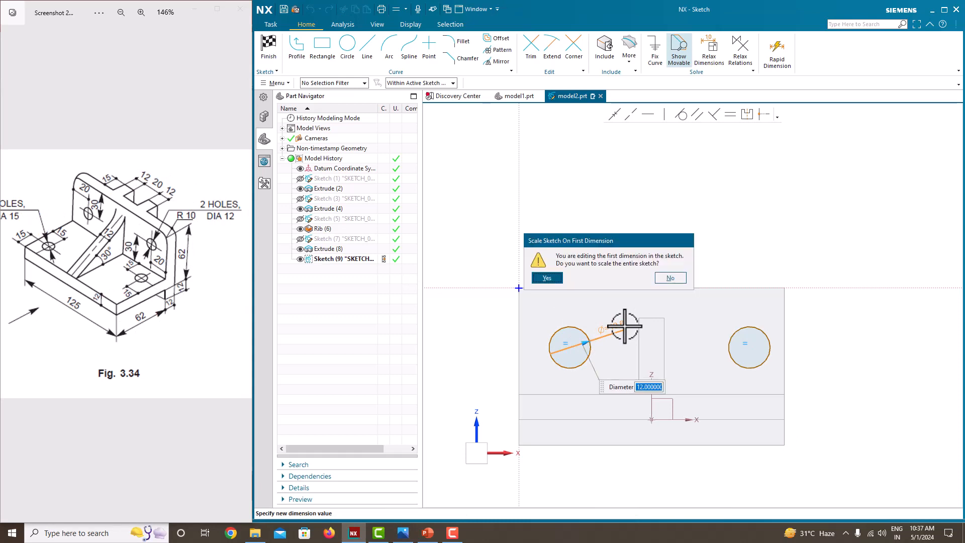
left_click(558, 280)
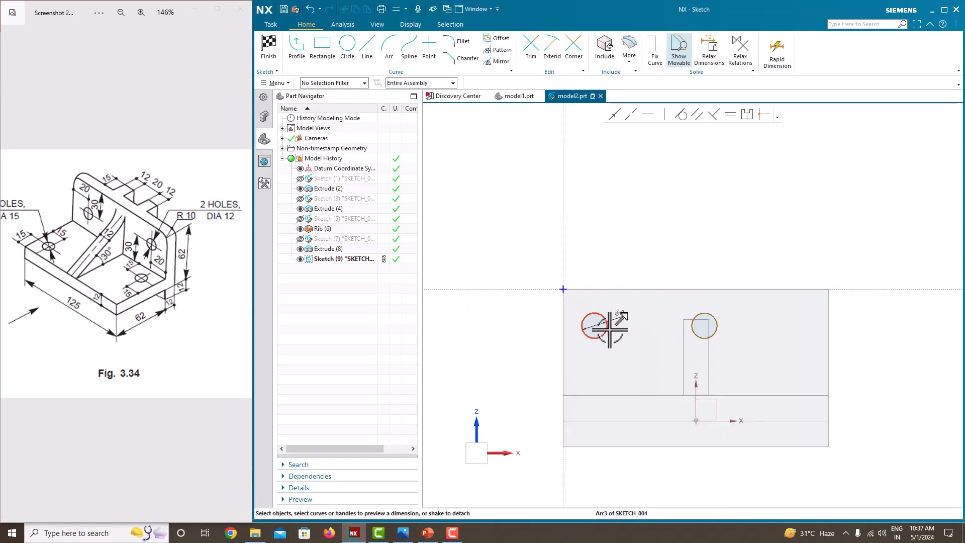
- Dimension the left circle's centre 20 from the face's left edge
scroll(576, 329, "up", 2)
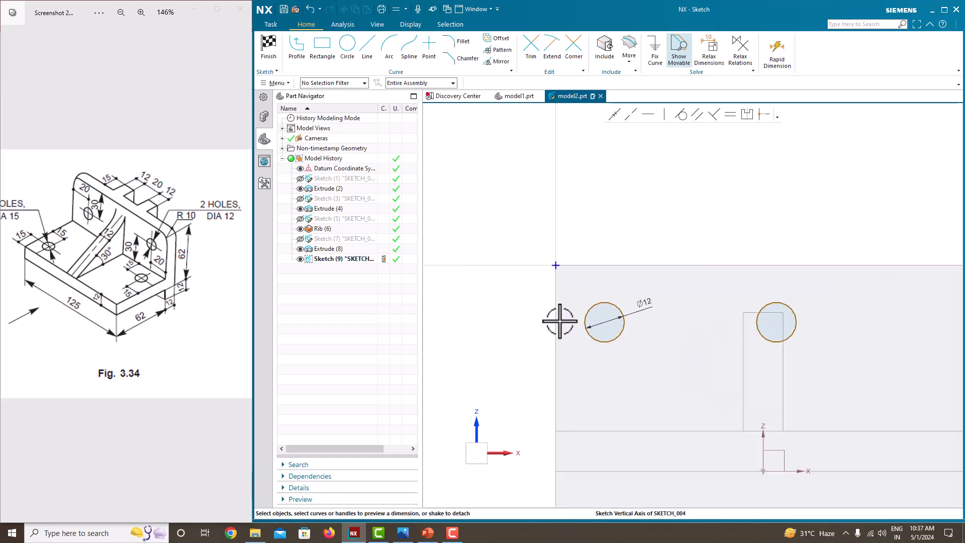
left_click(556, 320)
left_click(605, 322)
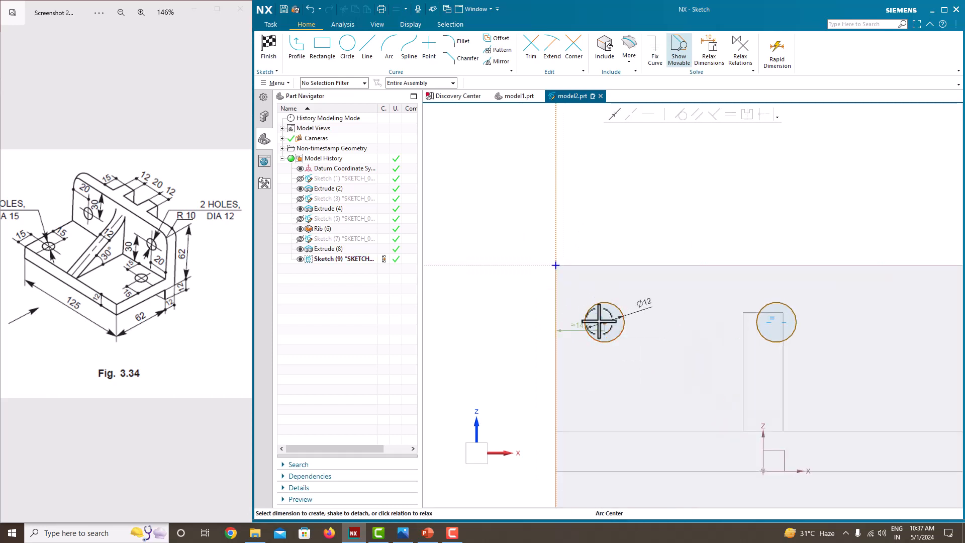
left_click(576, 329)
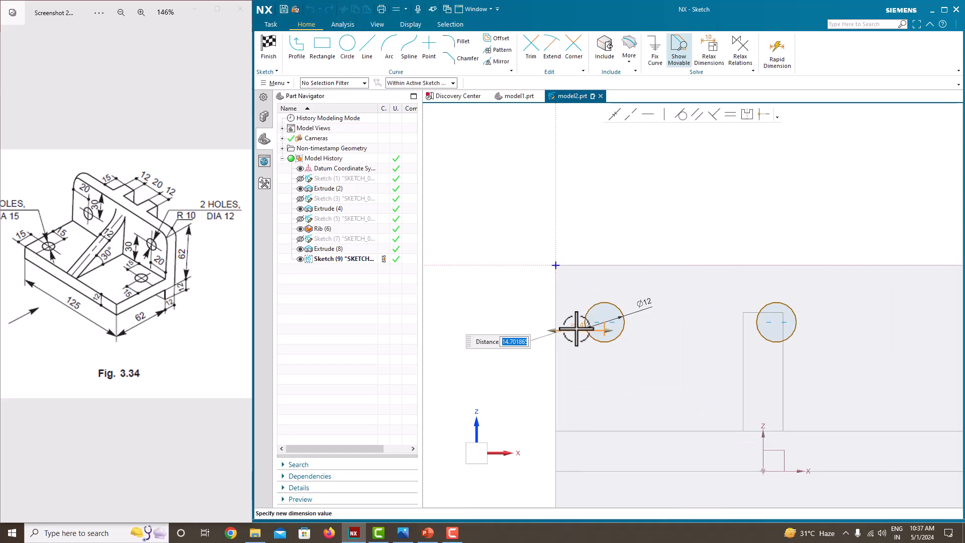
key("Return")
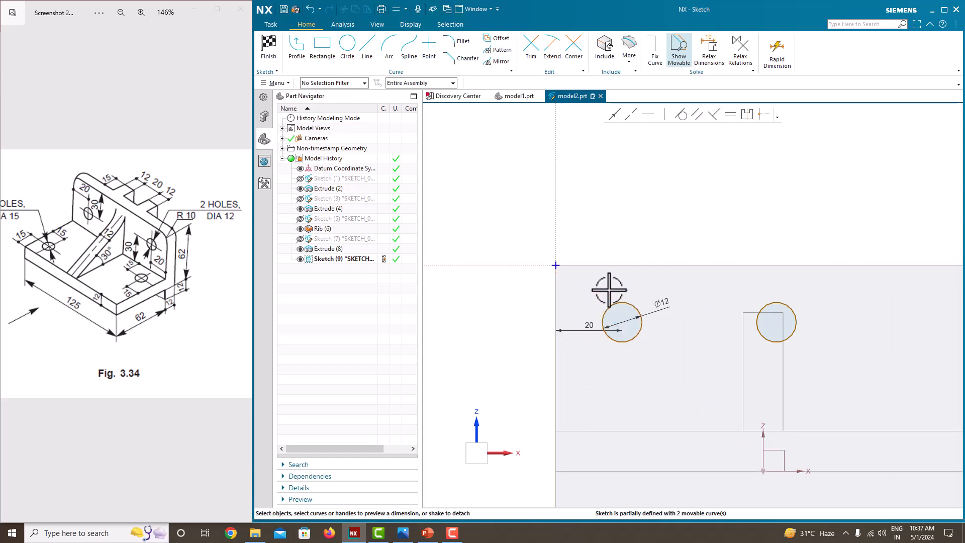
- Locate the left circle's centre 30 below the face's top edge
left_click(631, 262)
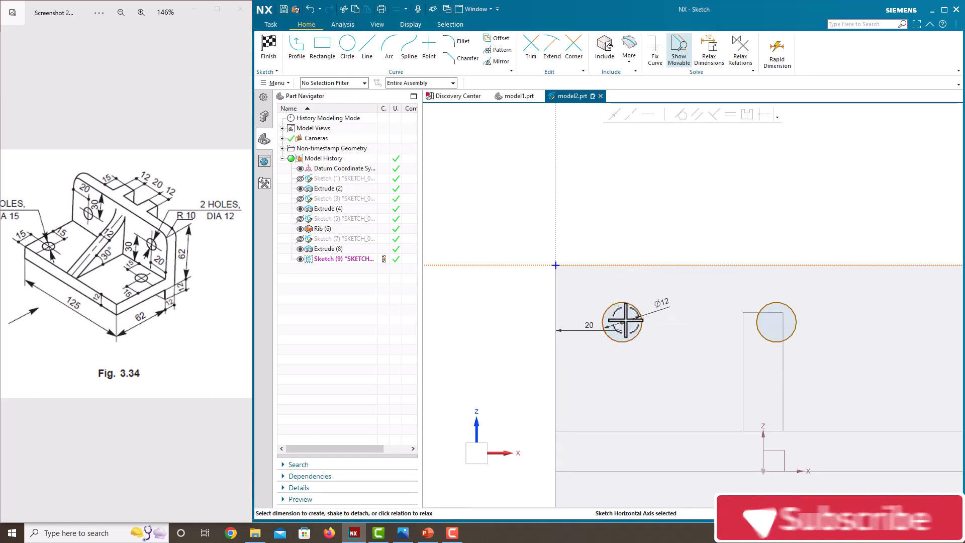
left_click(622, 322)
left_click(629, 283)
type("3")
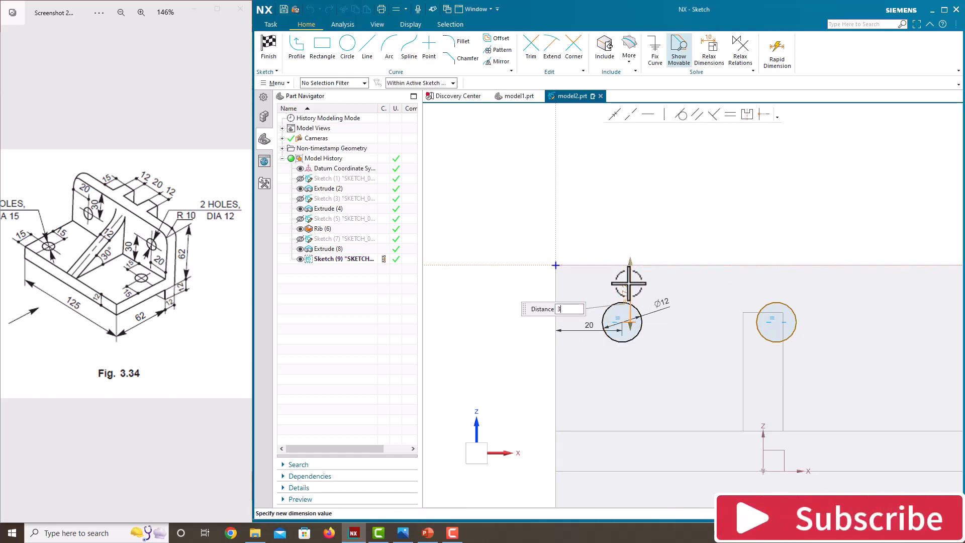
type("0")
key("Return")
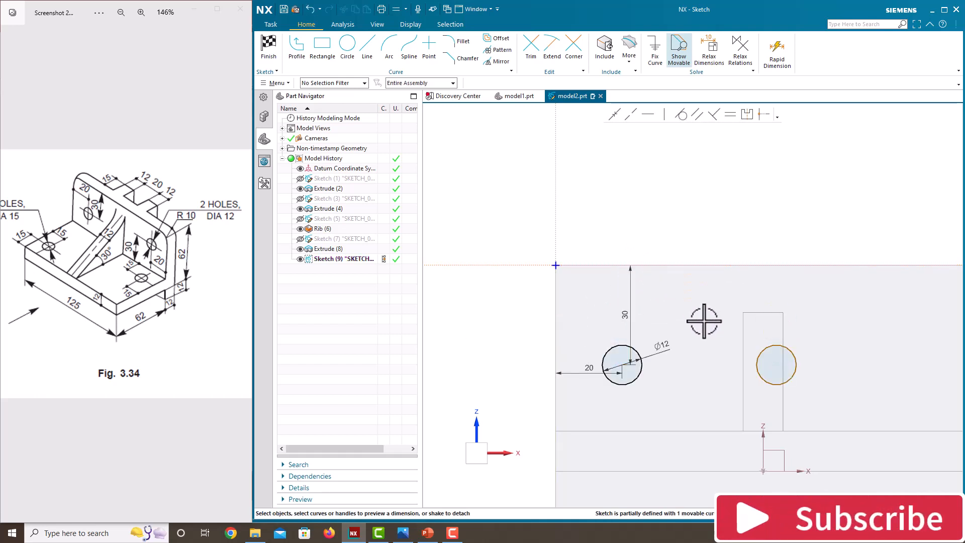
scroll(696, 297, "down", 3)
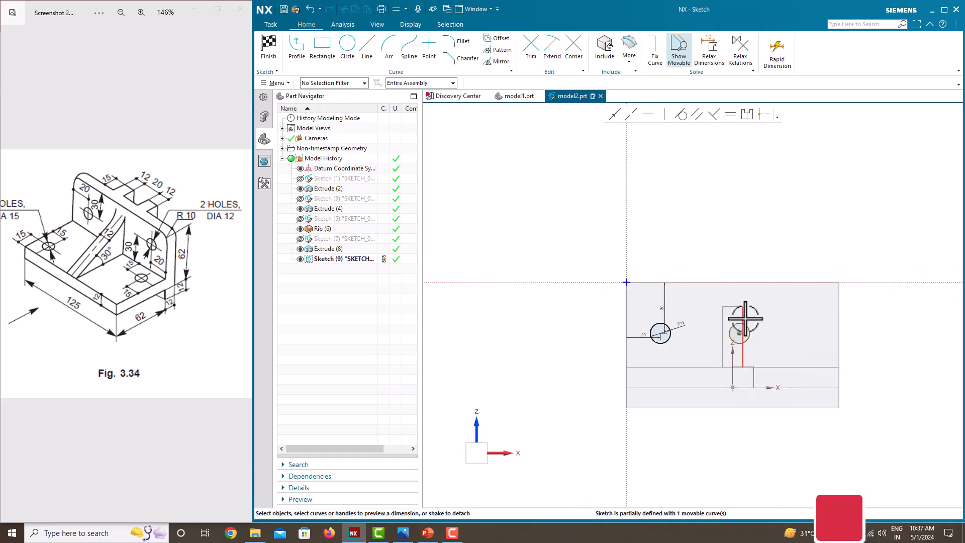
scroll(746, 319, "up", 1)
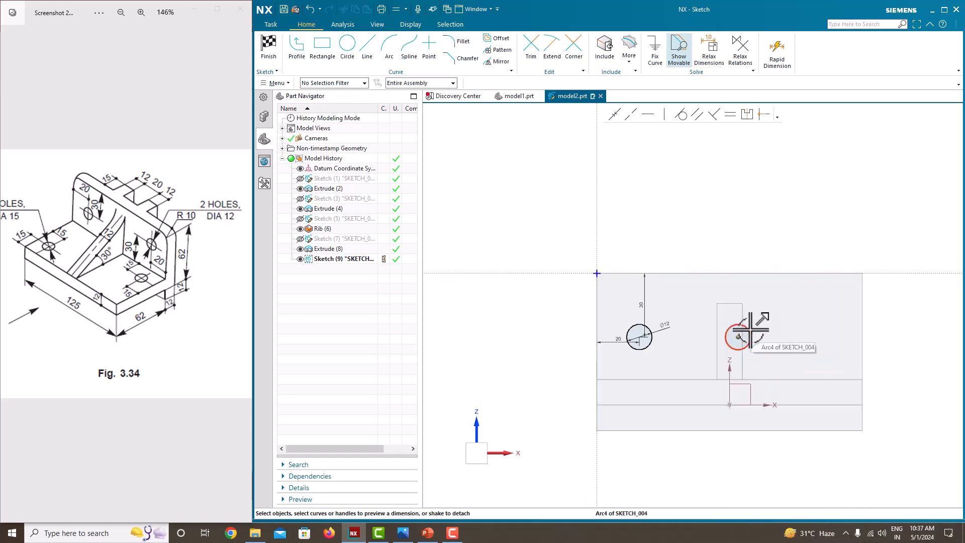
- Dimension the right circle's centre 20 from the face's right edge
left_click(742, 332)
left_click(863, 330)
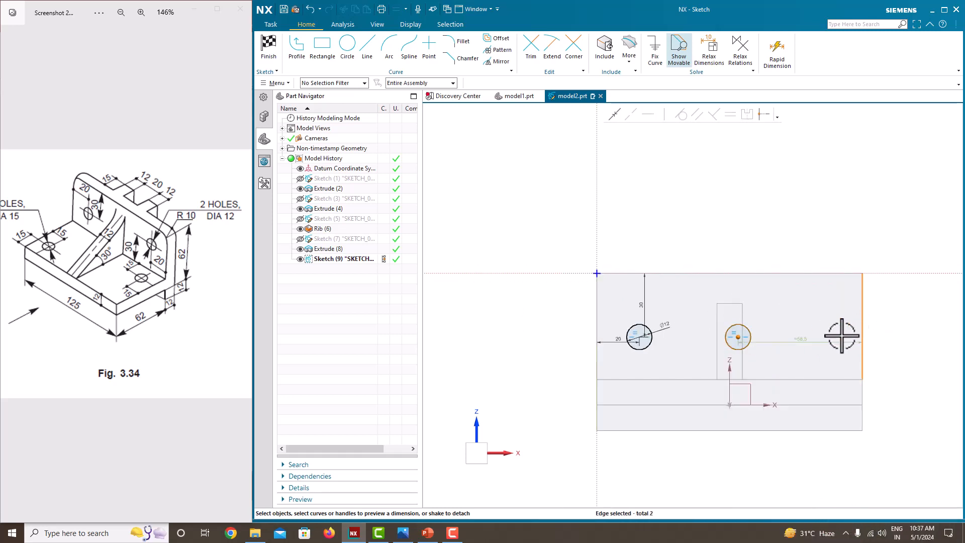
left_click(806, 339)
type("20")
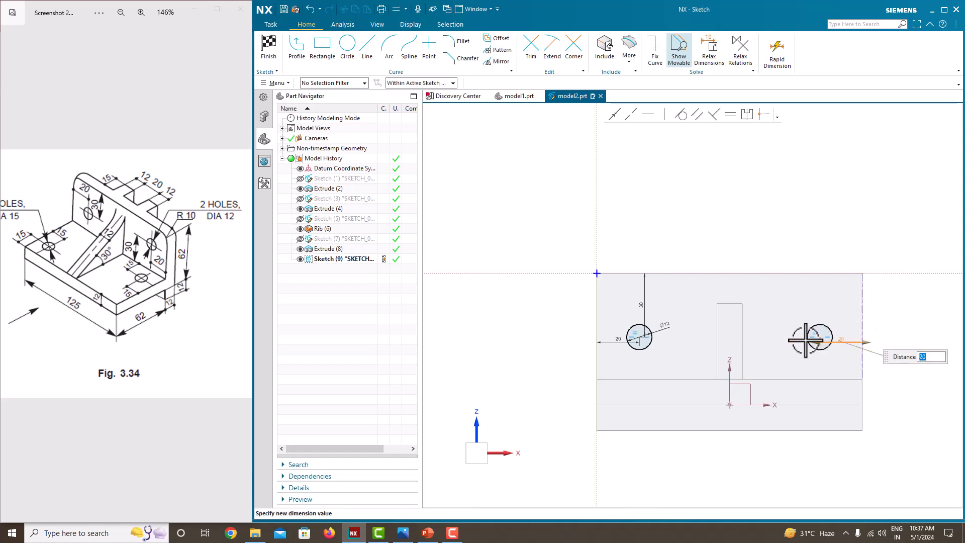
key("Return")
- Finish the sketch and return to modeling
scroll(816, 317, "up", 1)
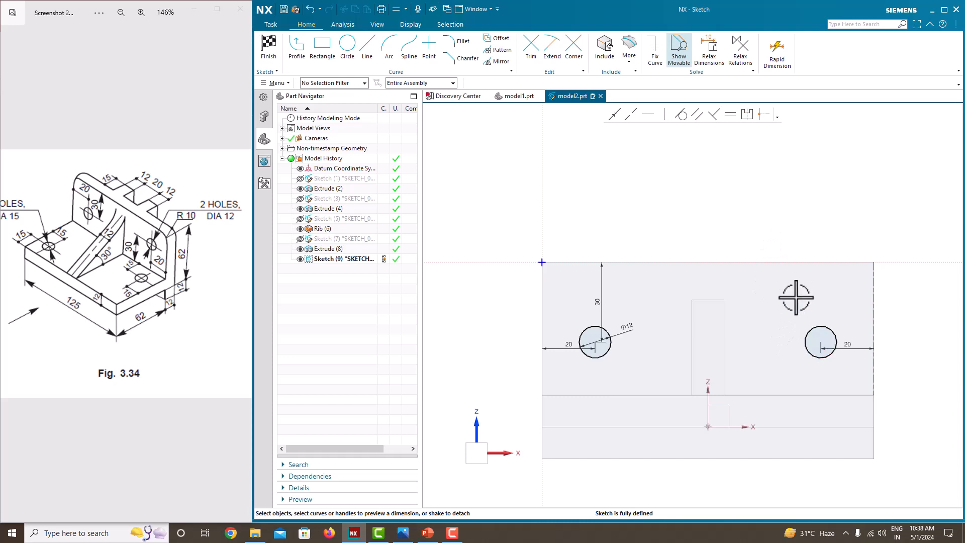
right_click(733, 201)
left_click(743, 210)
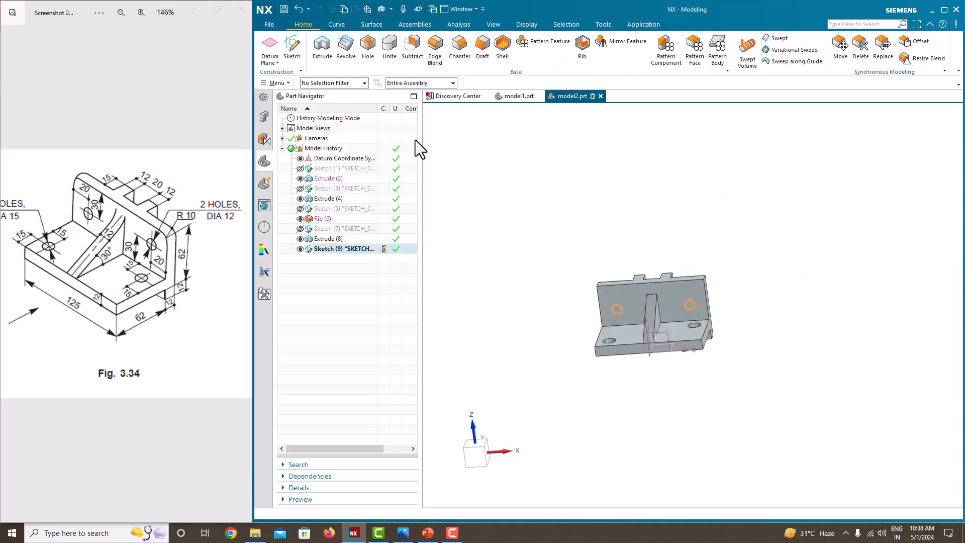
- Extrude the two circles as a cut through the upright with the end limit set to Until Next, then hide their sketch
left_click(323, 46)
scroll(625, 316, "up", 3)
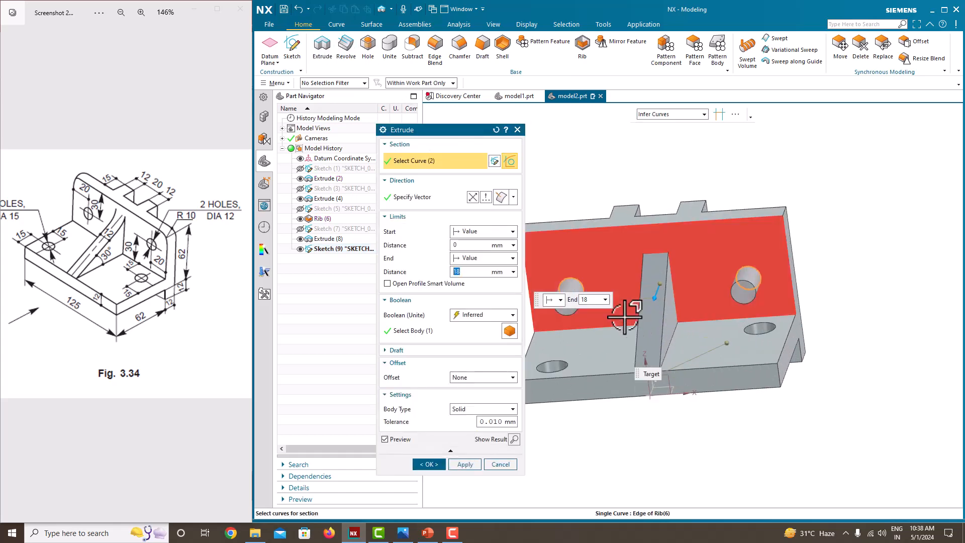
type("62")
key("Return")
middle_click_drag(811, 261, 555, 272)
left_click(480, 258)
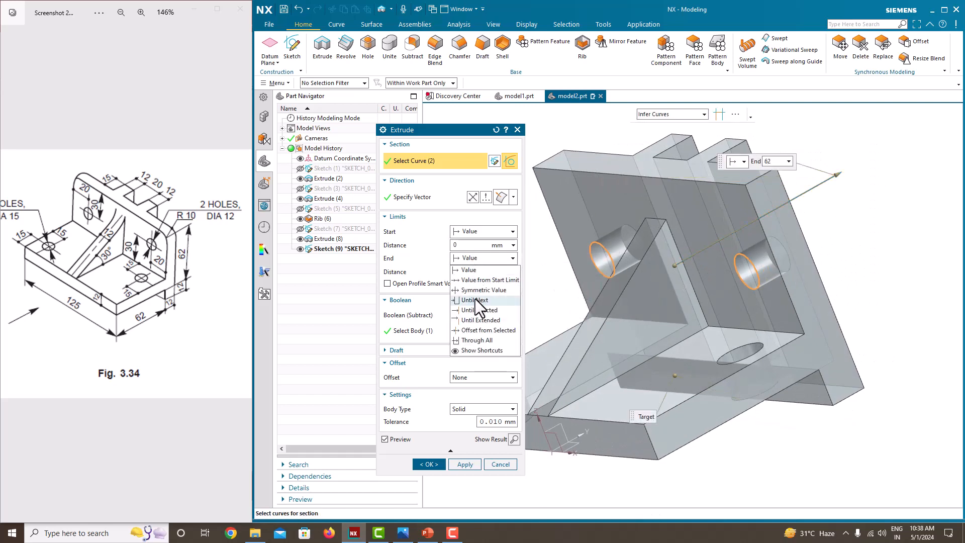
left_click(475, 300)
left_click(429, 451)
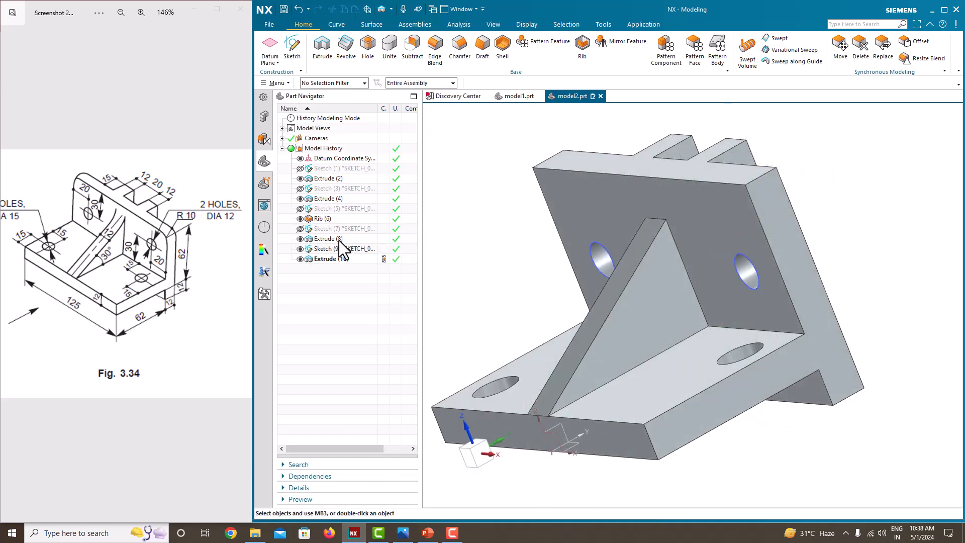
left_click(300, 249)
mouse_move(732, 291)
middle_mouse_down()
mouse_move(783, 263)
mouse_move(749, 258)
mouse_move(688, 285)
middle_mouse_up()
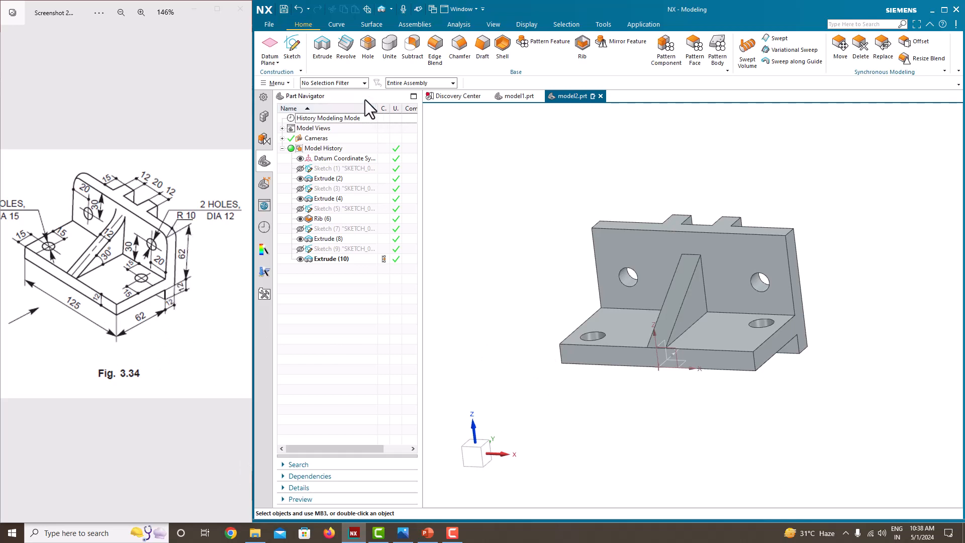
- Round the upright's two top corners with a 10 mm edge blend
left_click(434, 50)
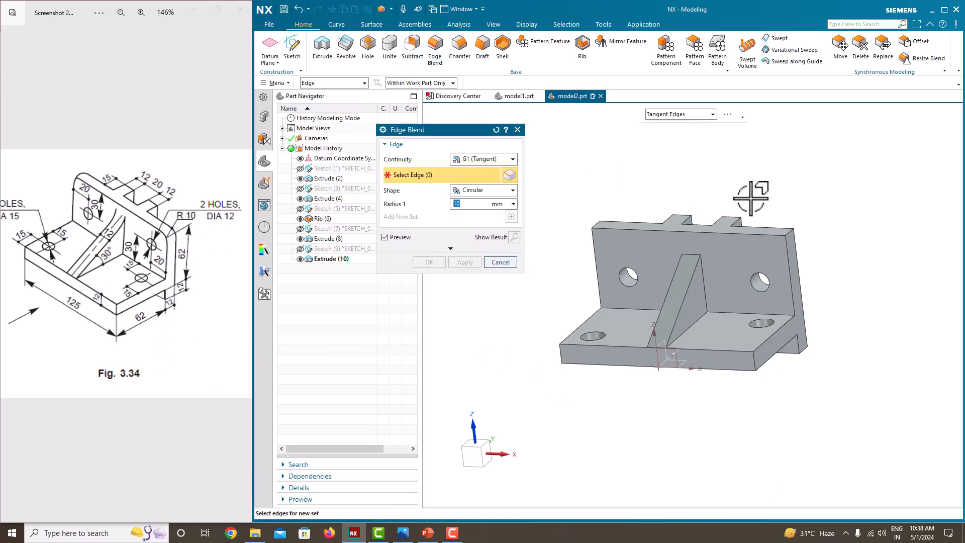
left_click(789, 228)
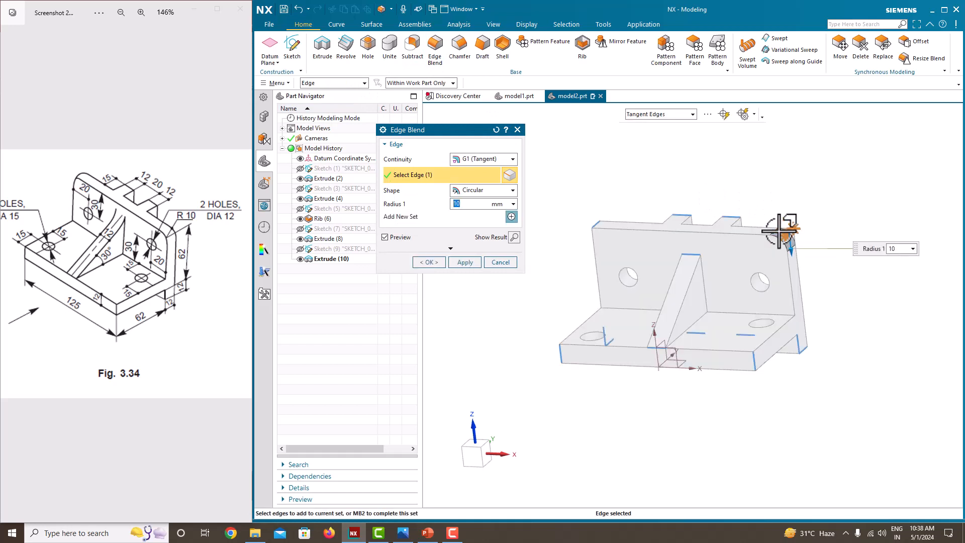
scroll(602, 220, "up", 3)
left_click(596, 217)
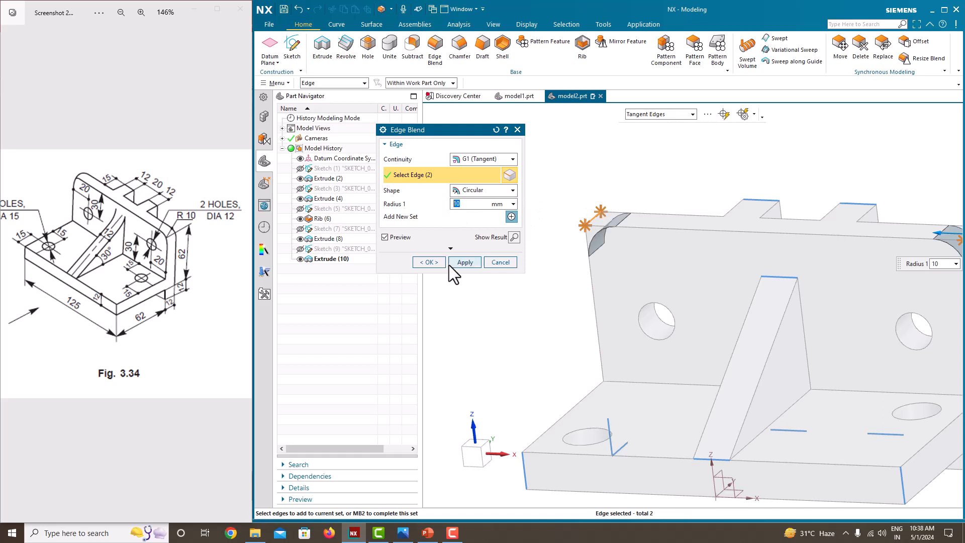
left_click(475, 263)
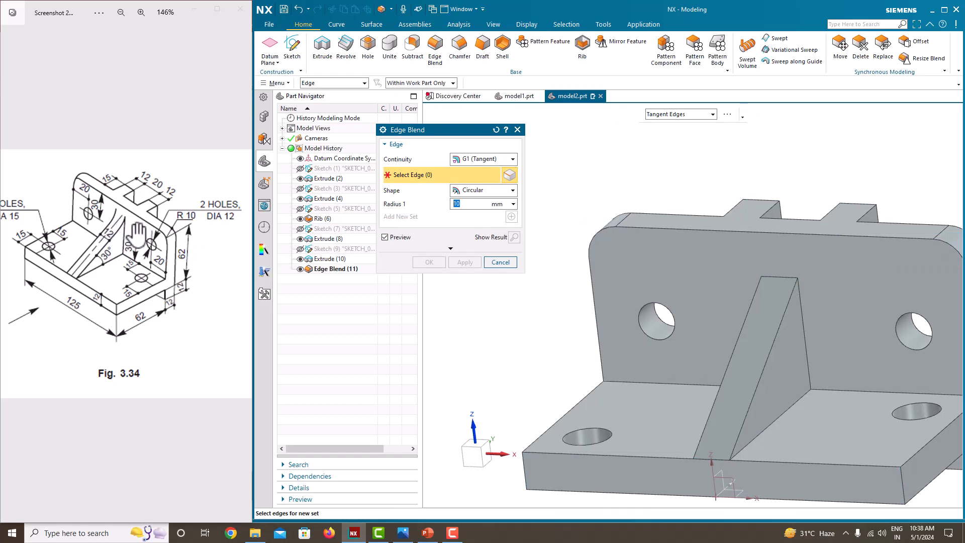
- Blend the rib's top edge where it meets the upright with a 10 mm radius
left_click(789, 276)
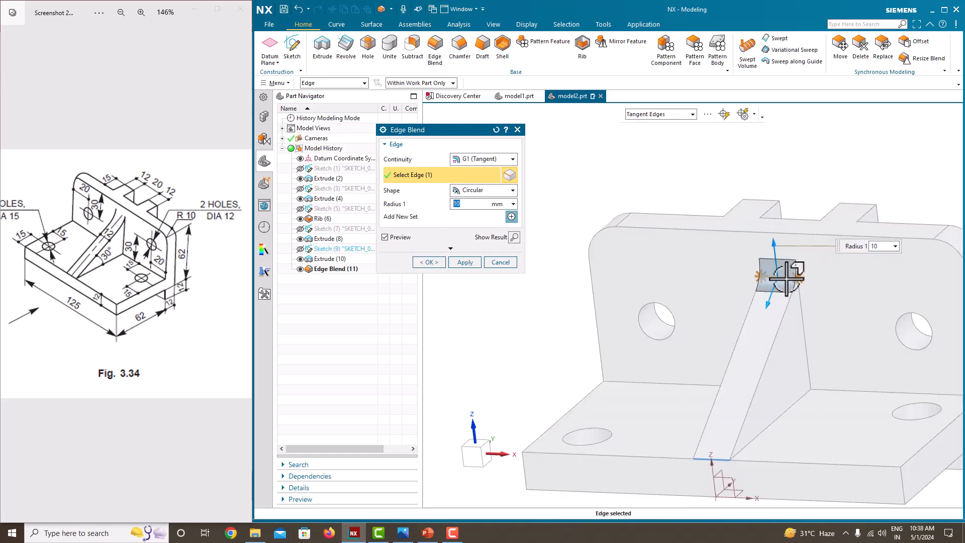
middle_click_drag(792, 312, 743, 302)
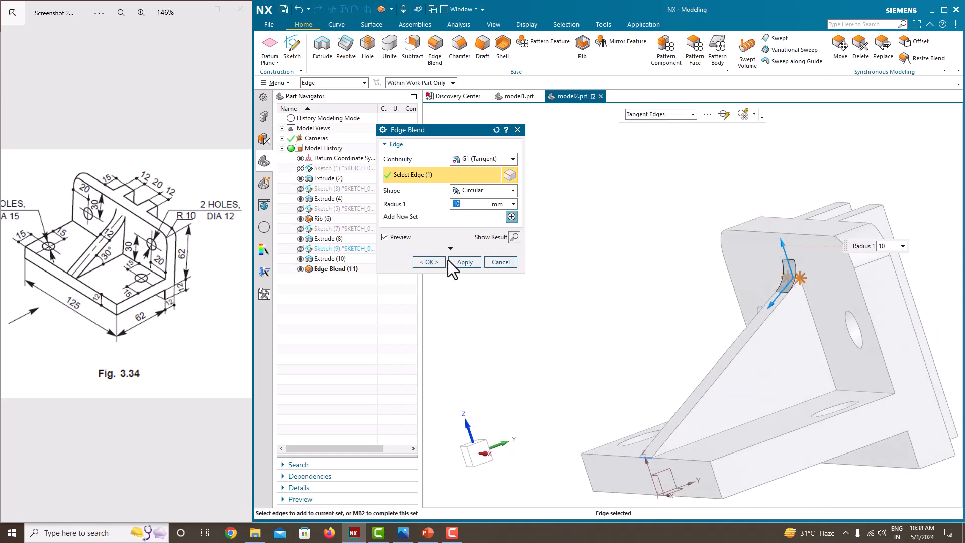
left_click(436, 262)
- Orient the view to isometric to inspect the finished bracket
middle_click_drag(619, 274, 648, 276)
right_click(478, 199)
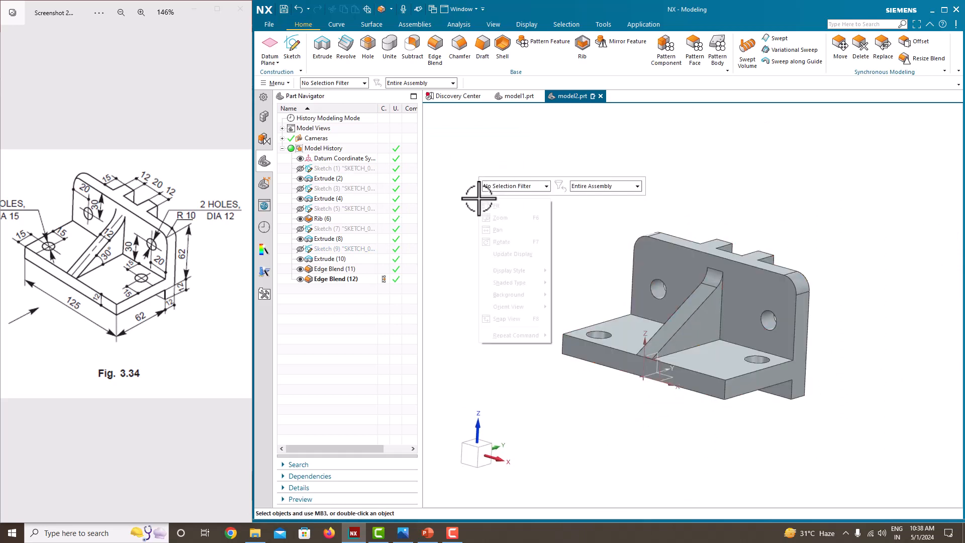
mouse_move(531, 308)
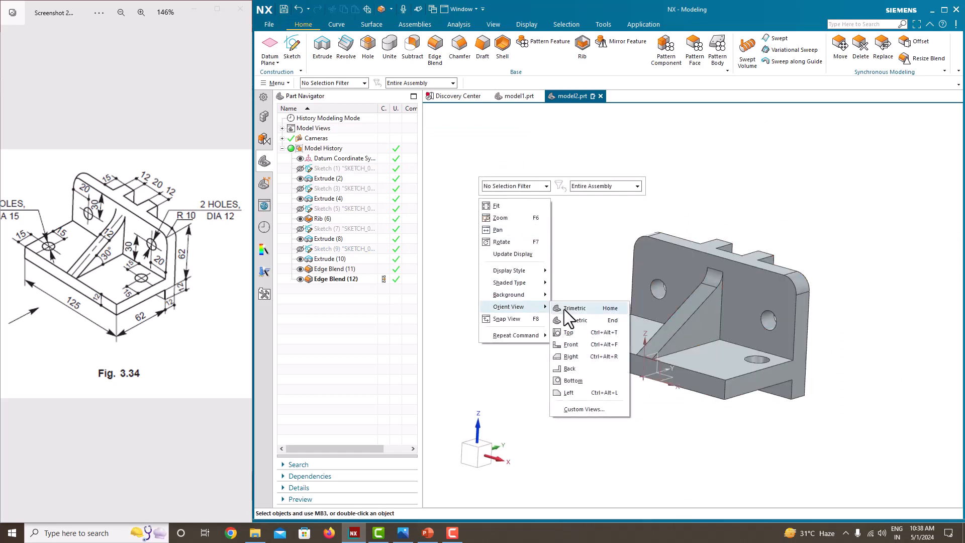
left_click(566, 318)
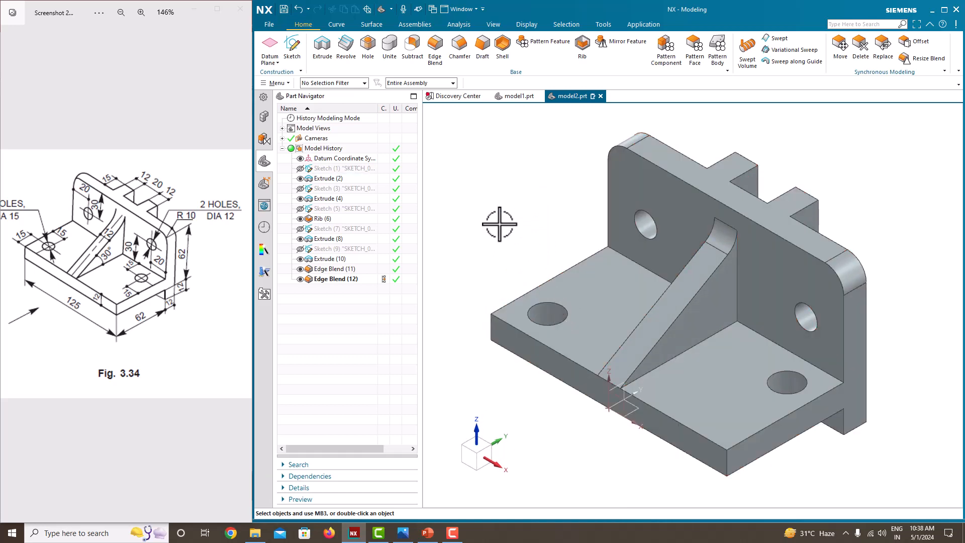